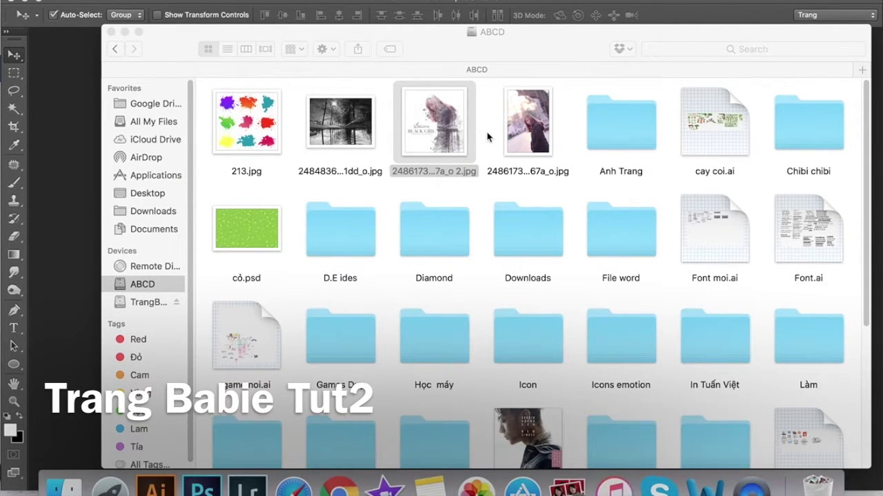
Preview the finished Black Girl design JPG in Quick Look, then close the preview.
left_click(439, 136)
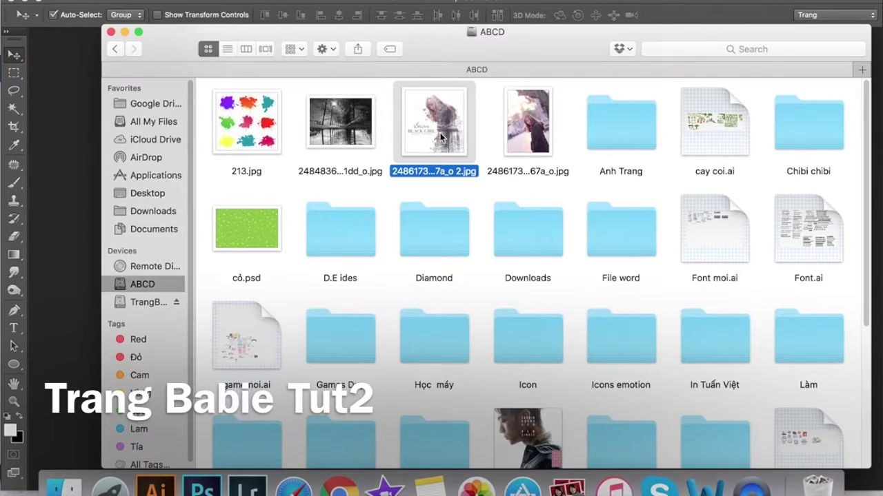
key("space")
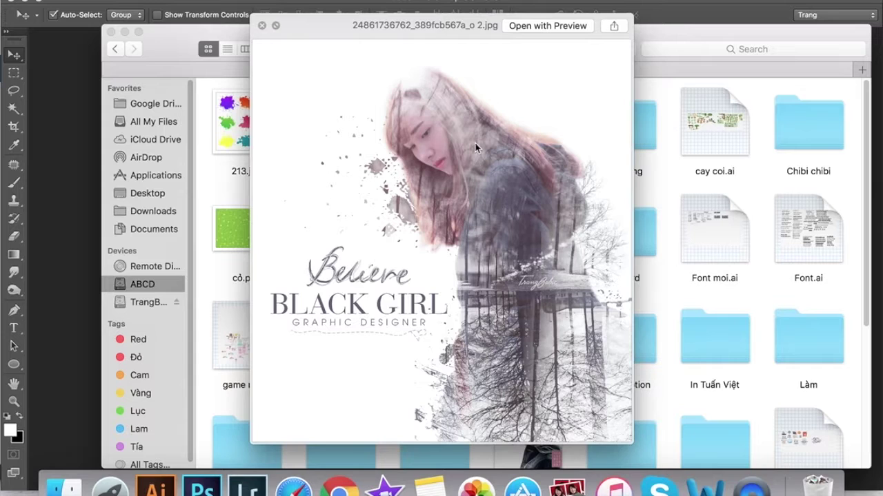
key("space")
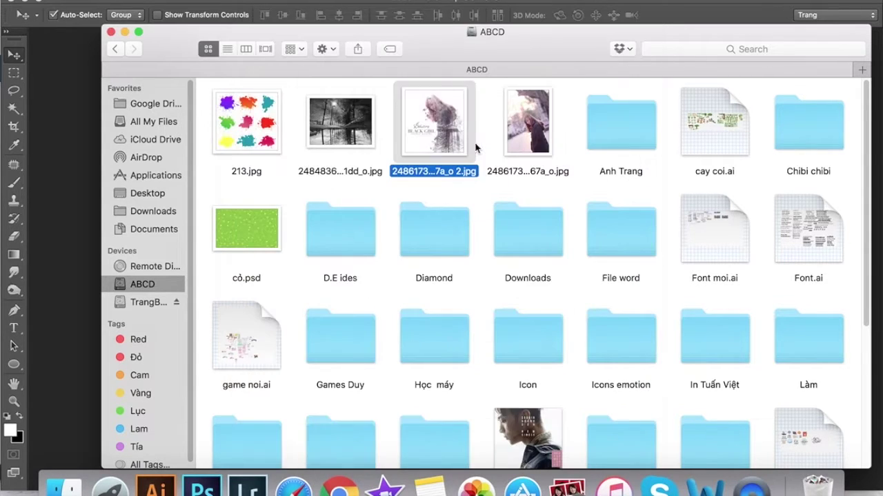
left_click(523, 124)
right_click(525, 123)
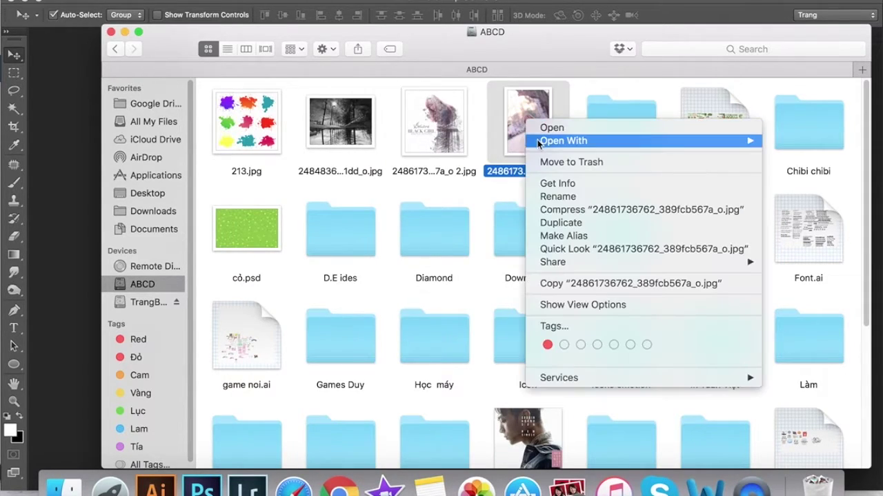
mouse_move(535, 142)
left_click(461, 180)
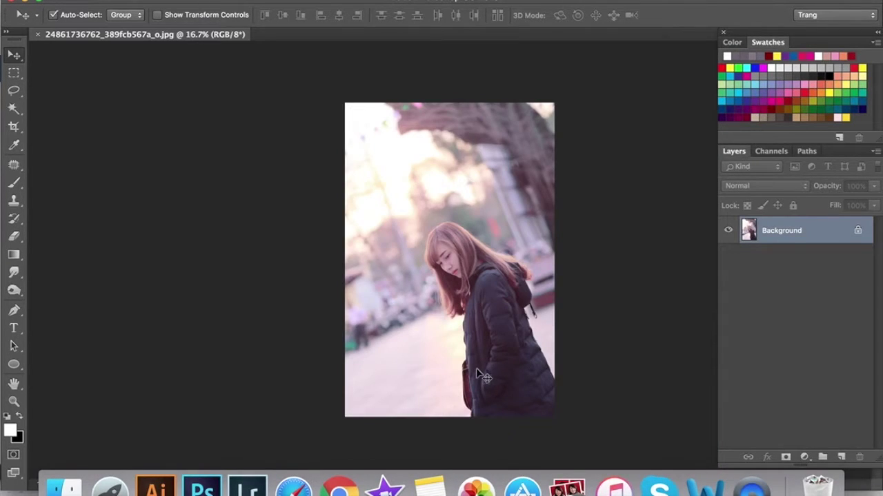
Crop the sky off the top of the photo to leave a nearly square image.
key("c")
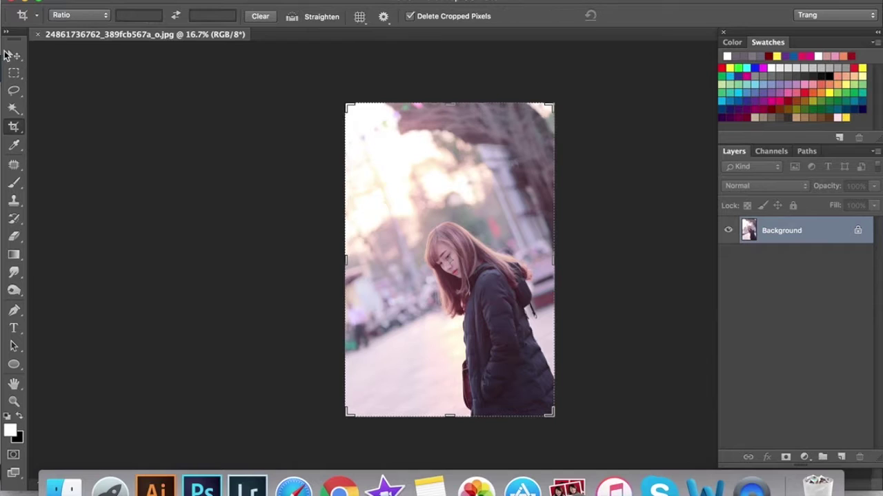
left_click_drag(449, 105, 452, 153)
key("Return")
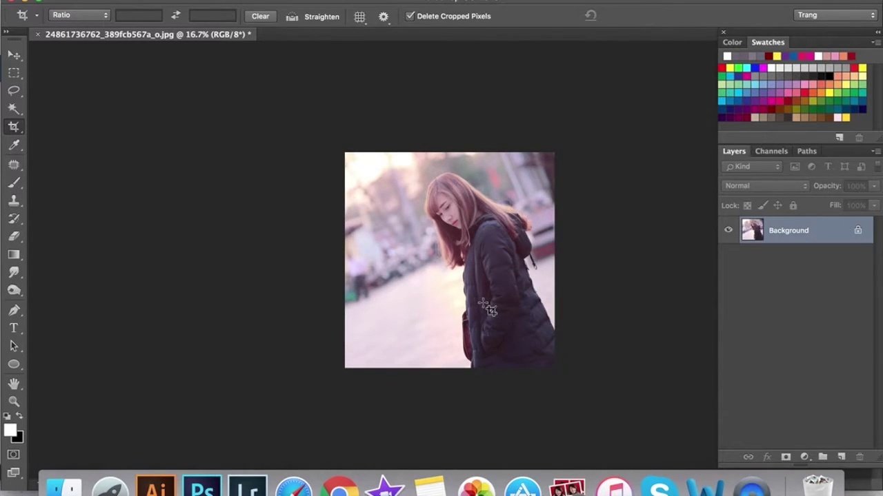
scroll(487, 303, "up", 3)
Switch to the Pen tool in Path mode and zoom in on the girl.
key("p")
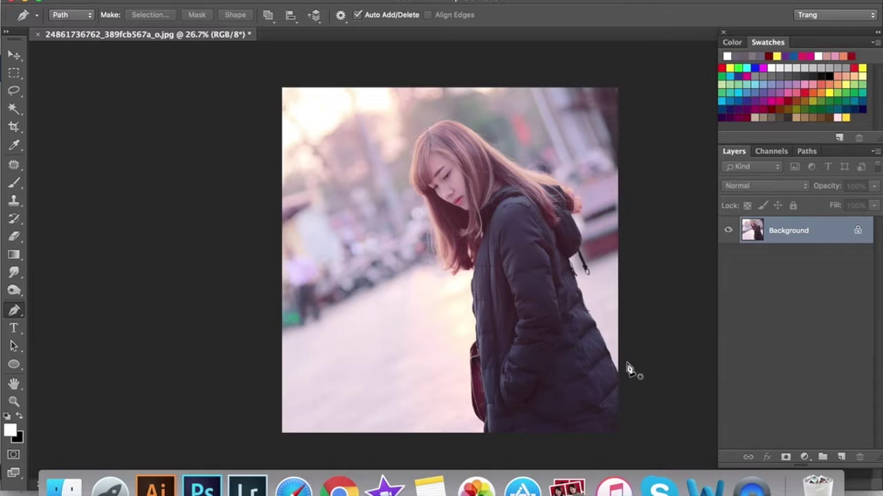
key("super+equal")
scroll(624, 384, "up", 3)
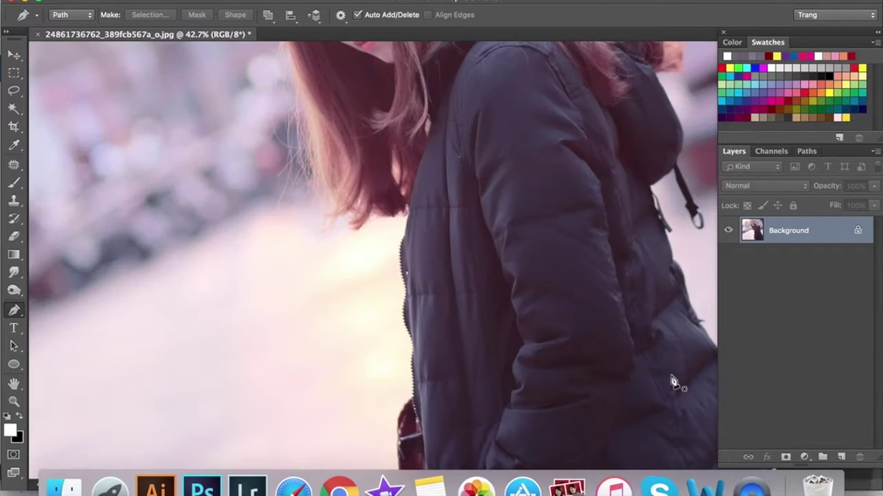
scroll(640, 335, "left", 5)
scroll(641, 335, "up", 3)
scroll(444, 267, "right", 2)
scroll(445, 267, "down", 1)
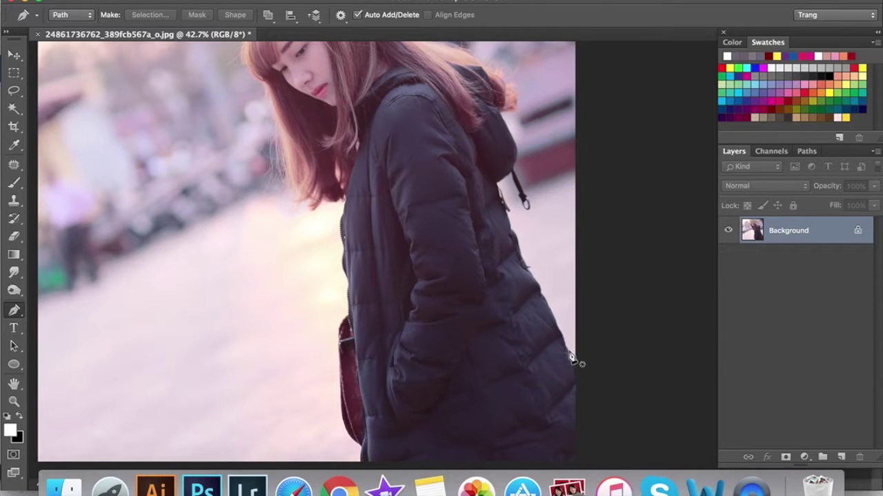
Trace anchor points up the right edge of the girl's coat.
left_click(577, 368)
mouse_move(564, 333)
left_mouse_down()
mouse_move(556, 321)
mouse_move(572, 347)
left_mouse_up()
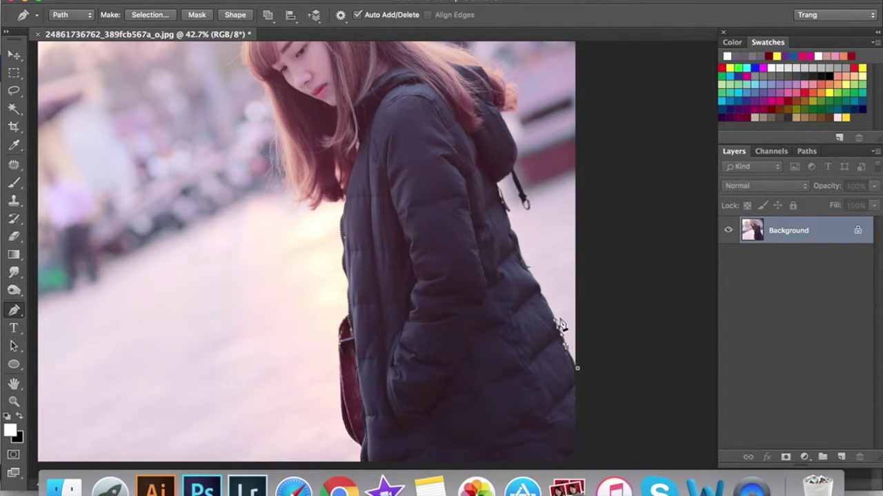
scroll(560, 324, "up", 3)
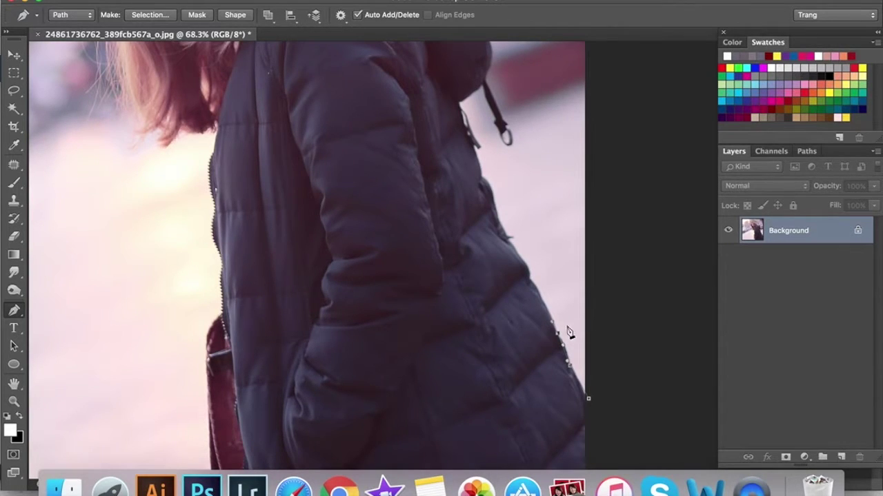
left_click_drag(560, 338, 536, 291)
left_click(524, 274)
left_click(530, 278)
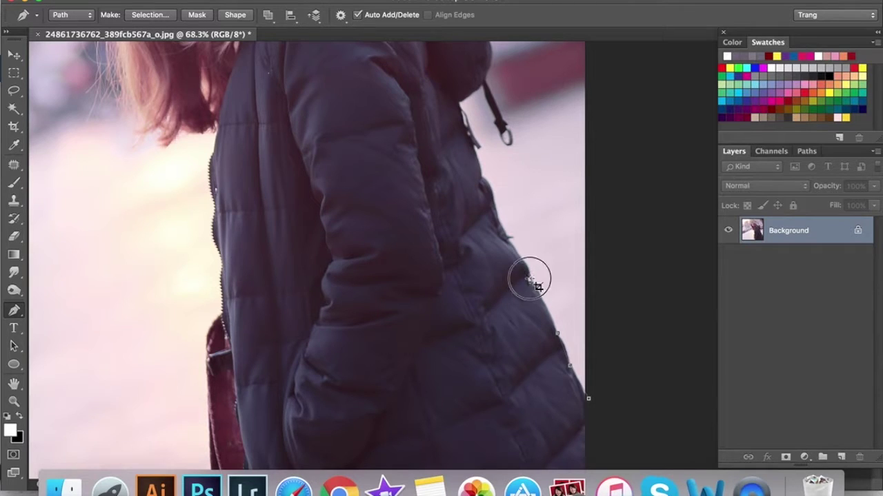
left_click(512, 242)
left_click_drag(499, 232, 541, 312)
Continue the outline over the hood, down the coat's left side and below the canvas bottom.
left_click(528, 265)
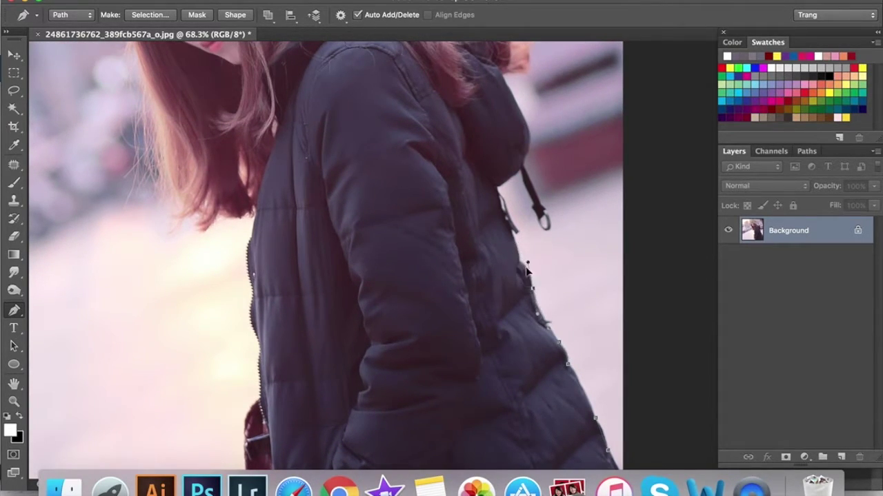
left_click(509, 255)
left_click(511, 230)
left_click(504, 203)
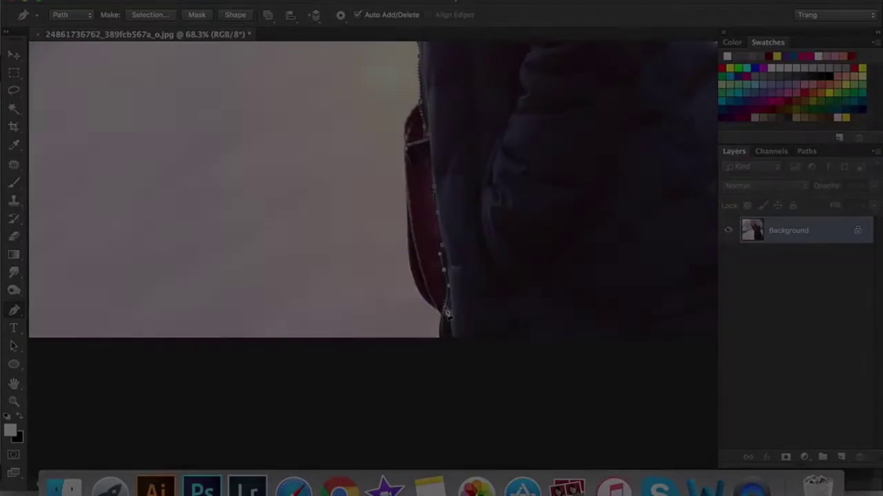
left_click(443, 321)
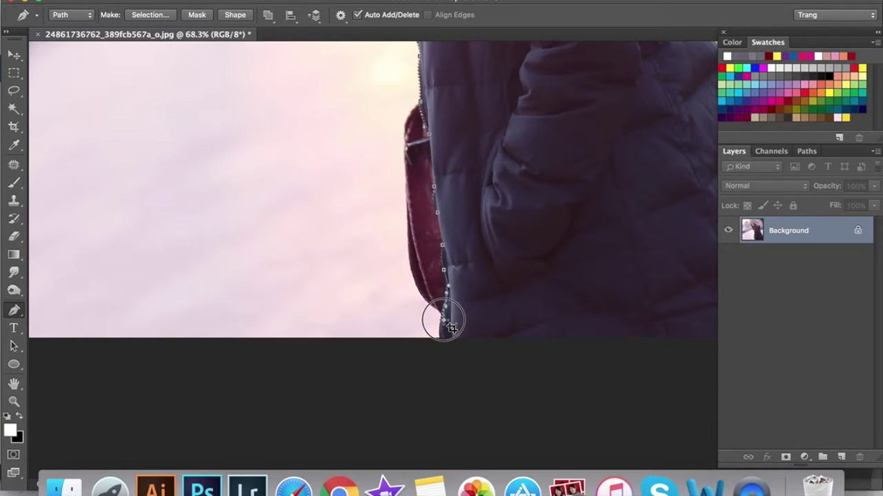
left_click(447, 353)
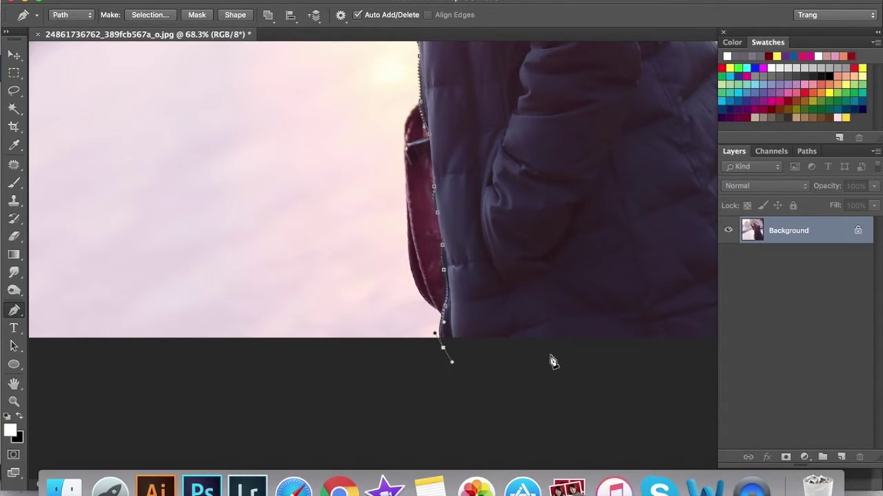
scroll(552, 348, "down", 3)
left_click(636, 441)
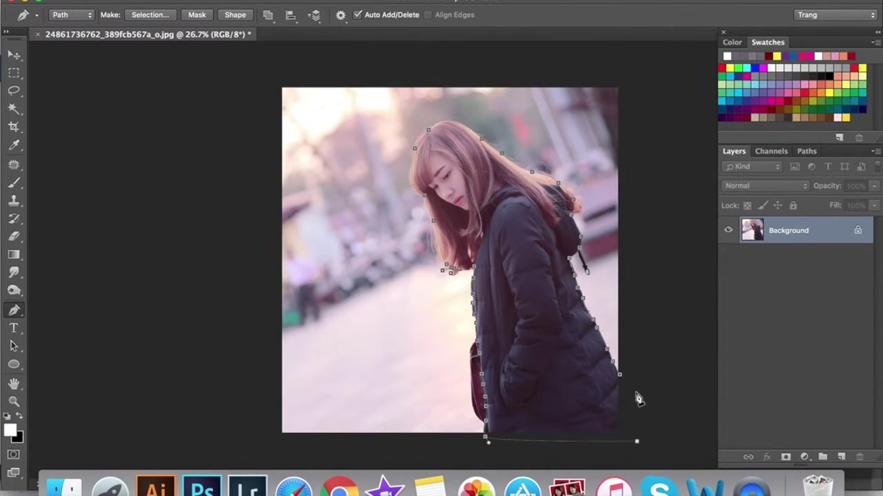
Turn the path into a selection, feather it 5 px and copy the girl to Layer 1.
key("super+Return")
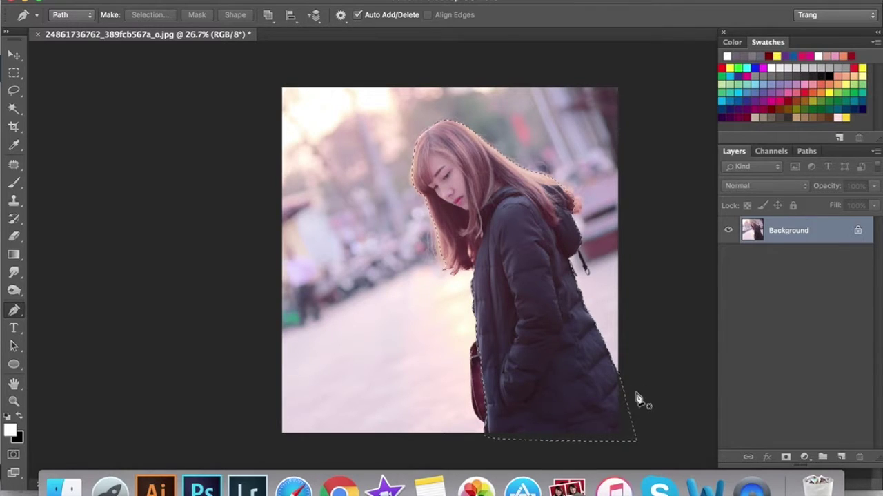
scroll(530, 338, "up", 2)
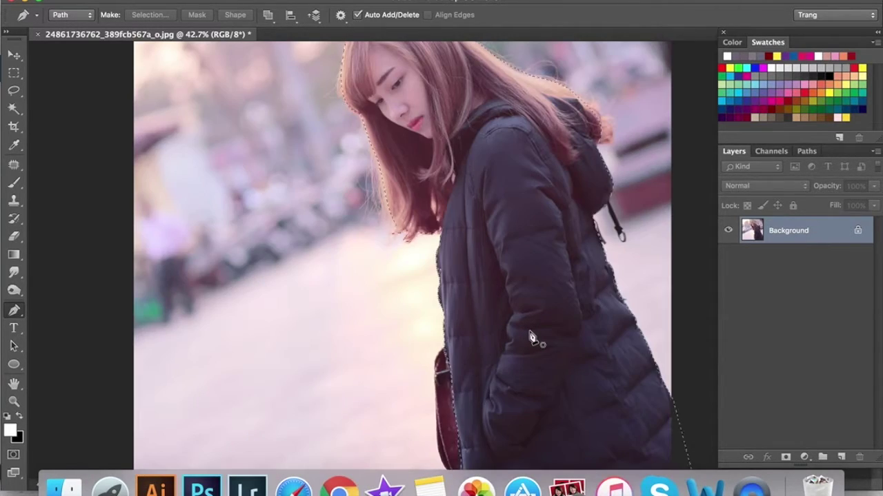
scroll(531, 338, "down", 2)
key("shift+F6")
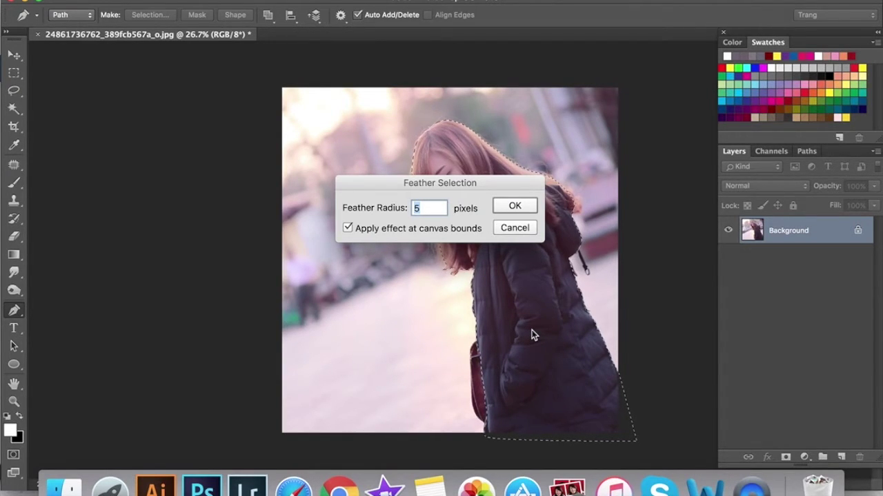
key("Return")
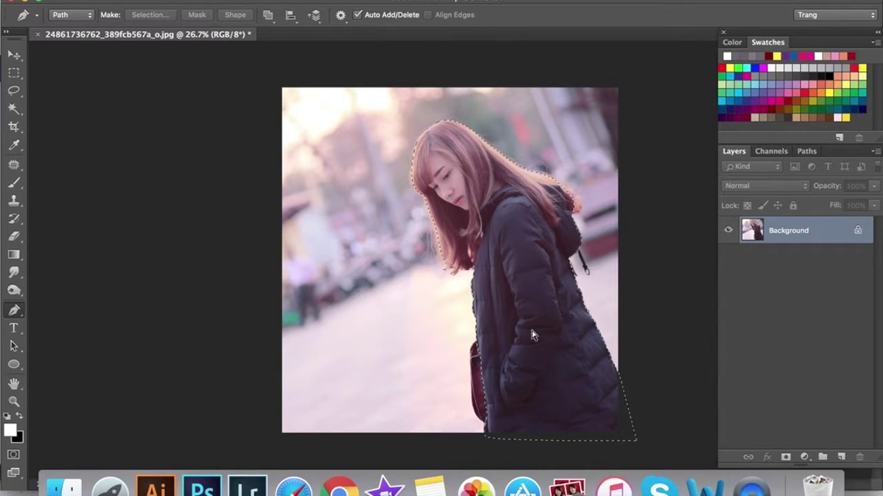
key("super+j")
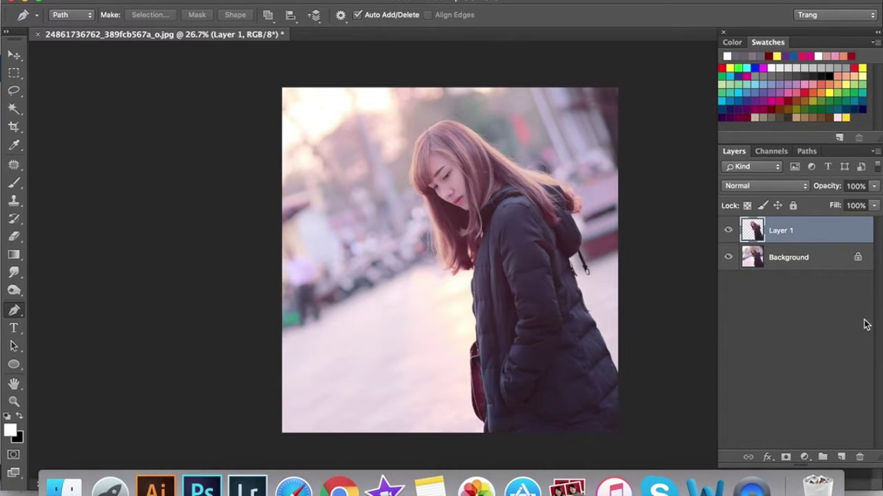
Duplicate the Background layer and fill the Background copy with white.
left_click(728, 259)
left_click(729, 258)
left_click(807, 269)
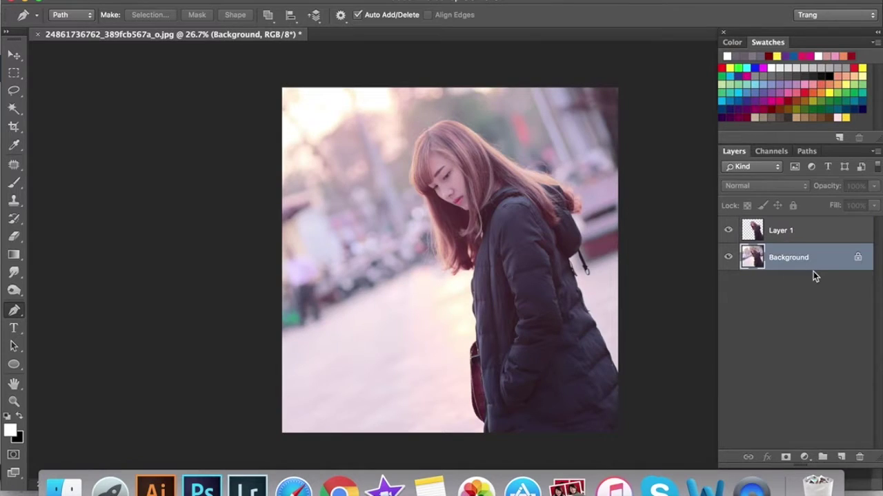
key("super+j")
left_click(815, 285)
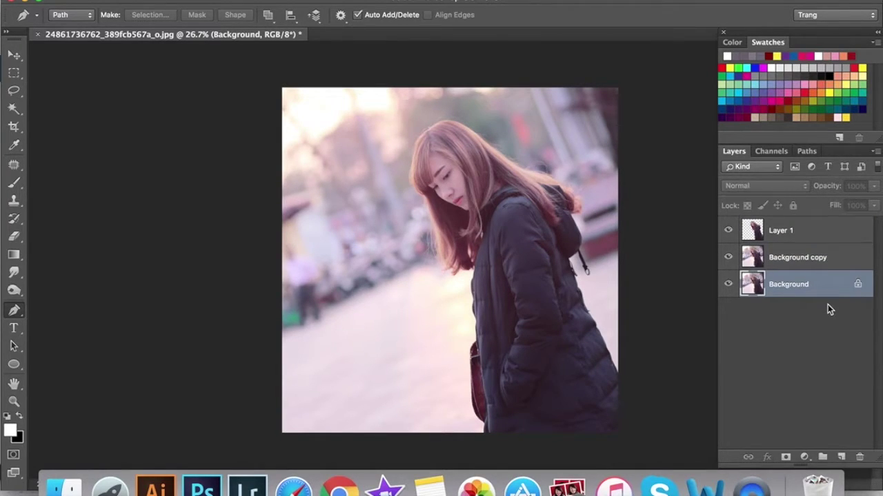
left_click(798, 259)
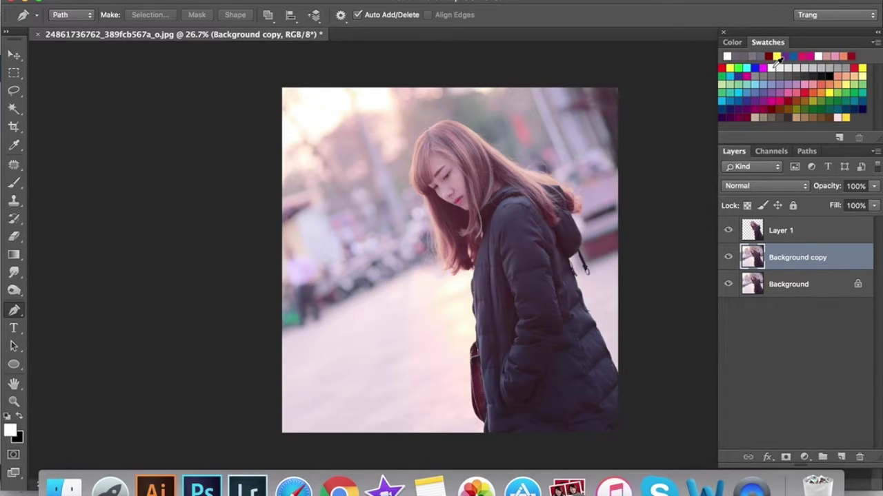
key("alt+BackSpace")
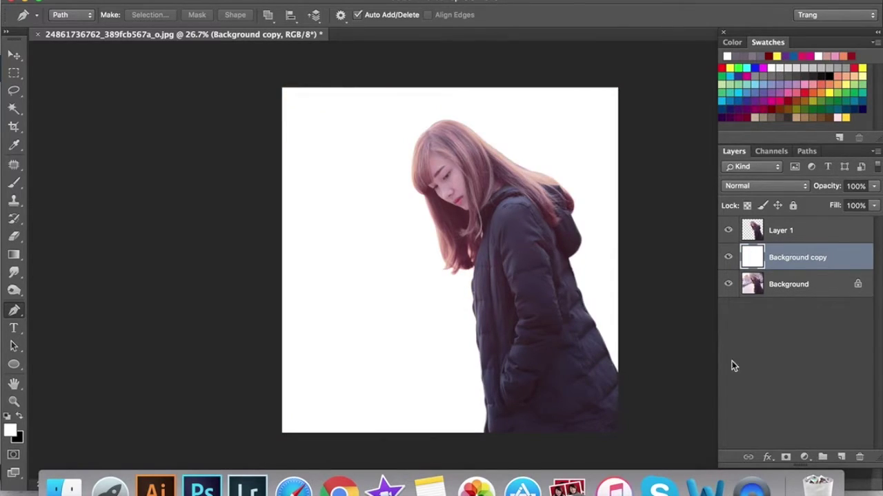
key("v")
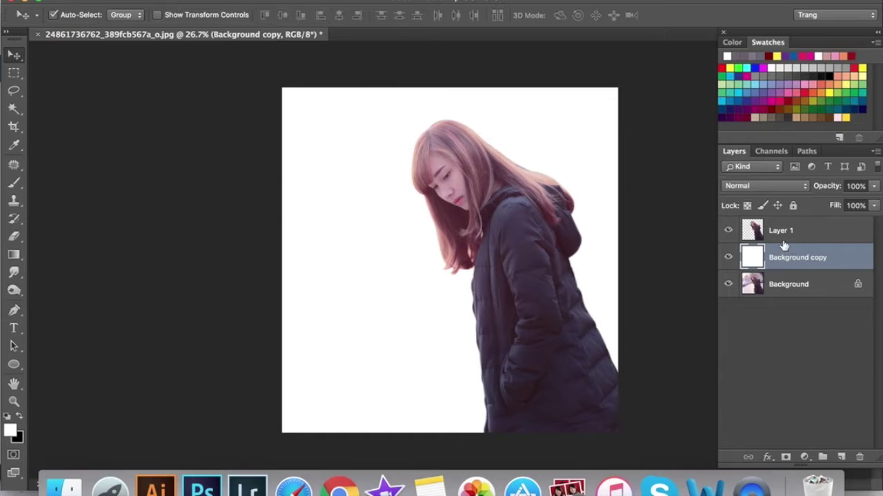
left_click(781, 232)
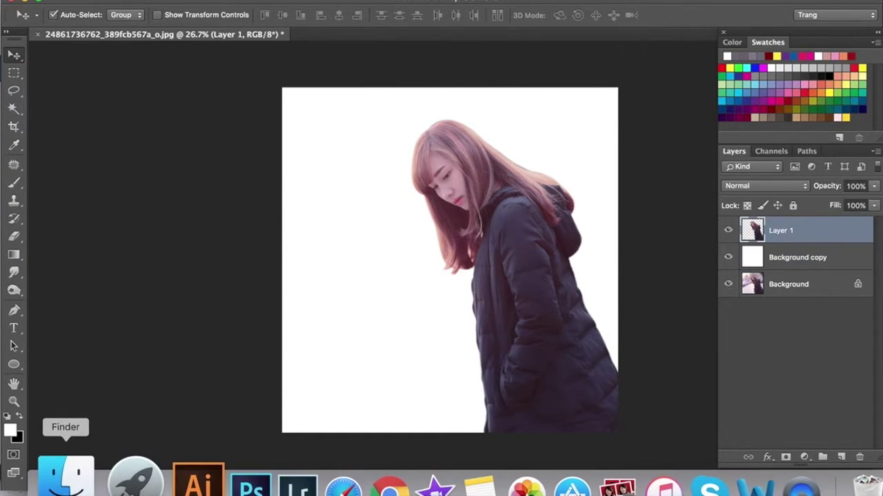
left_click(65, 474)
left_click(349, 131)
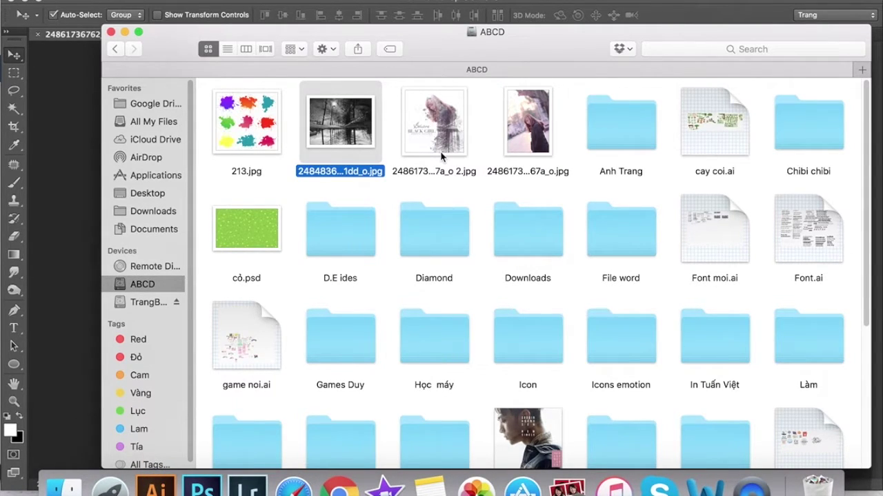
key("space")
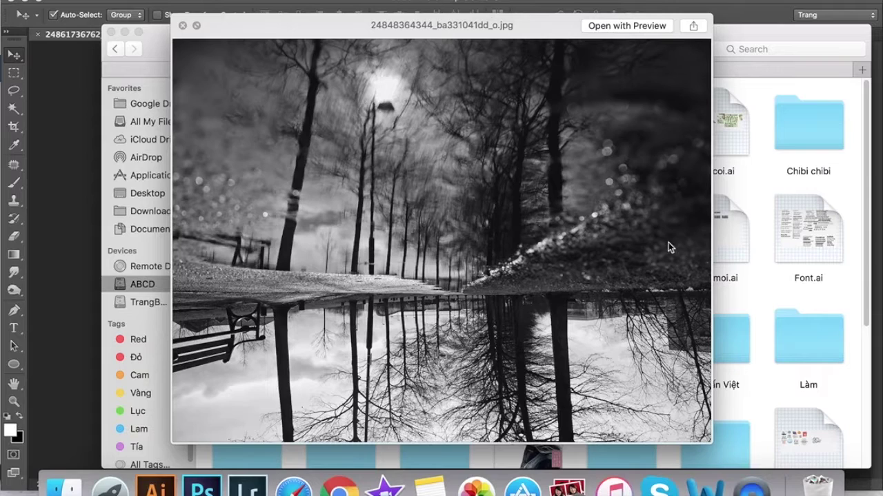
key("space")
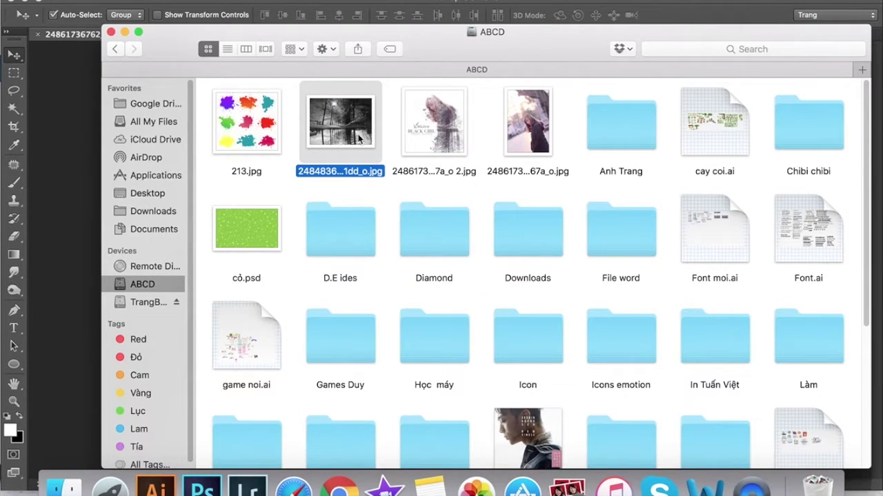
Place the reflected-trees photo onto the canvas and scale it to about 482%.
left_click_drag(338, 131, 69, 165)
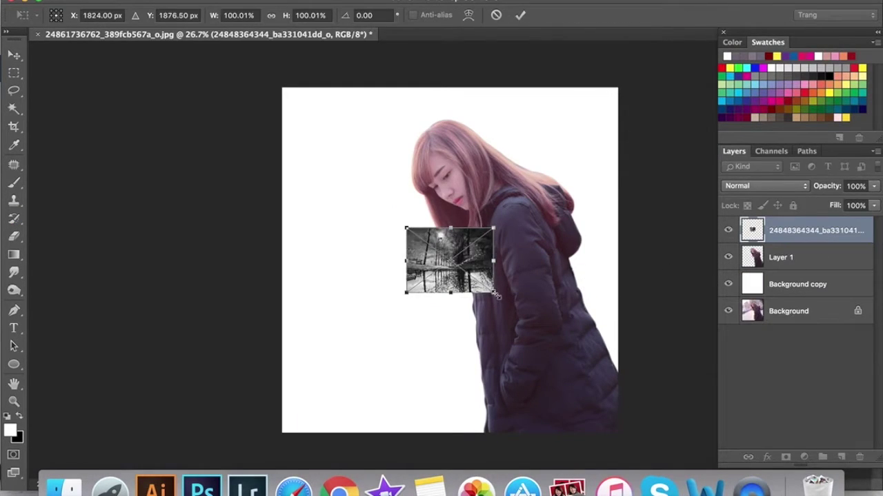
left_click_drag(494, 292, 618, 361)
left_click_drag(524, 313, 620, 371)
left_click_drag(389, 201, 281, 119)
left_click_drag(433, 157, 434, 158)
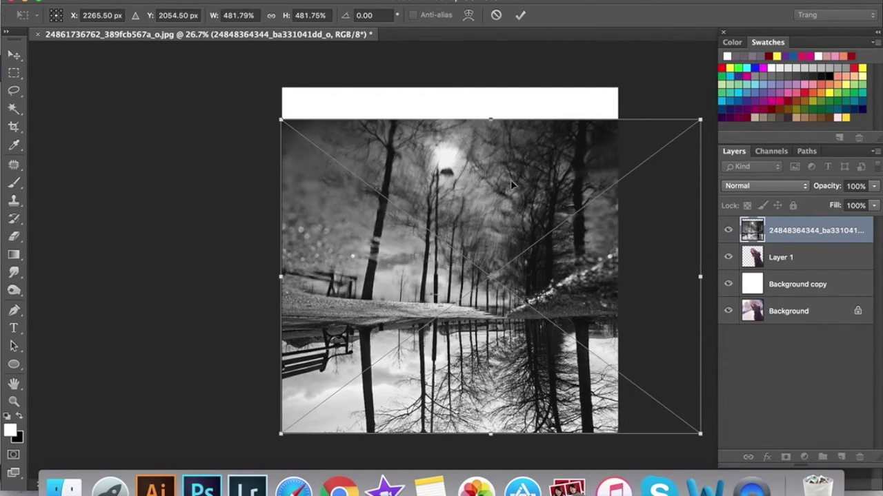
key("Return")
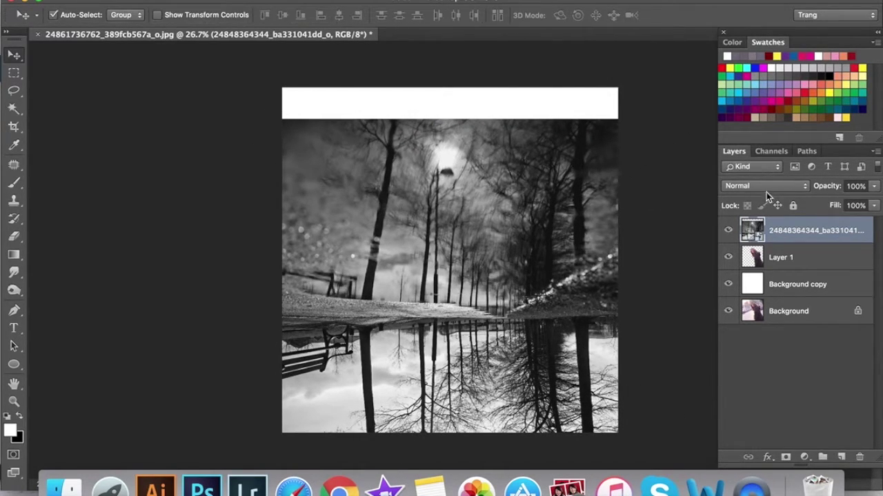
Set the tree layer's blend mode to Screen and nudge it right and down.
left_click(768, 186)
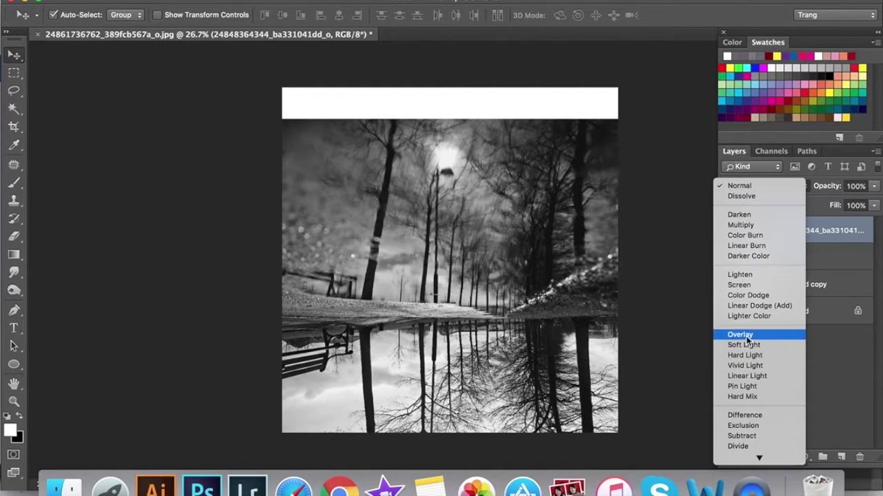
left_click(747, 285)
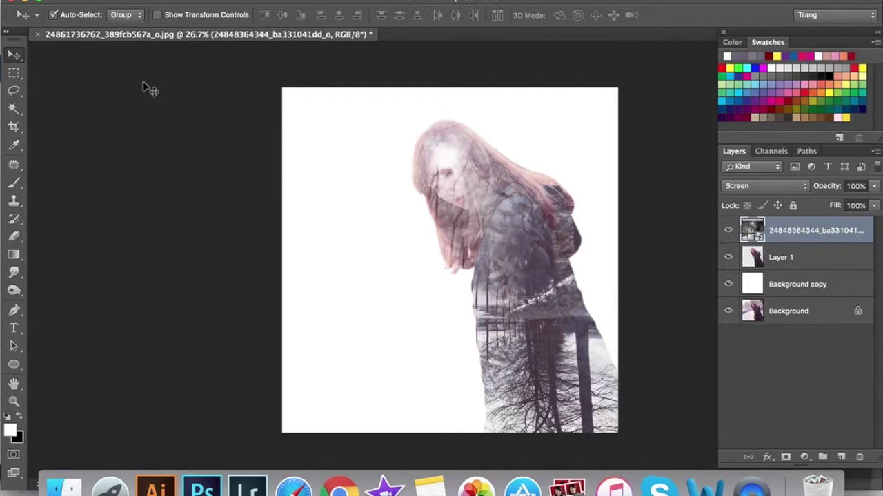
left_click(490, 192)
mouse_move(544, 315)
left_mouse_down()
mouse_move(555, 319)
mouse_move(532, 320)
mouse_move(538, 316)
left_mouse_up()
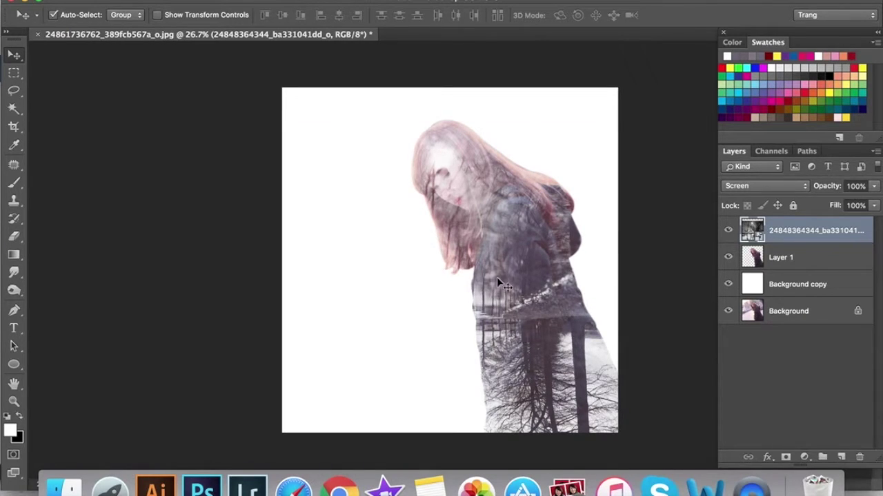
left_click_drag(526, 343, 526, 315)
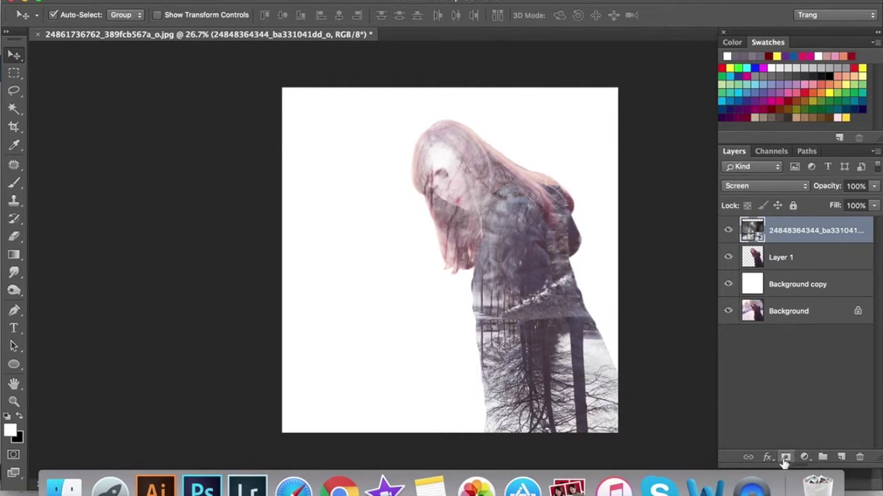
Rasterize the reflected-trees layer and add a white layer mask to it.
right_click(783, 235)
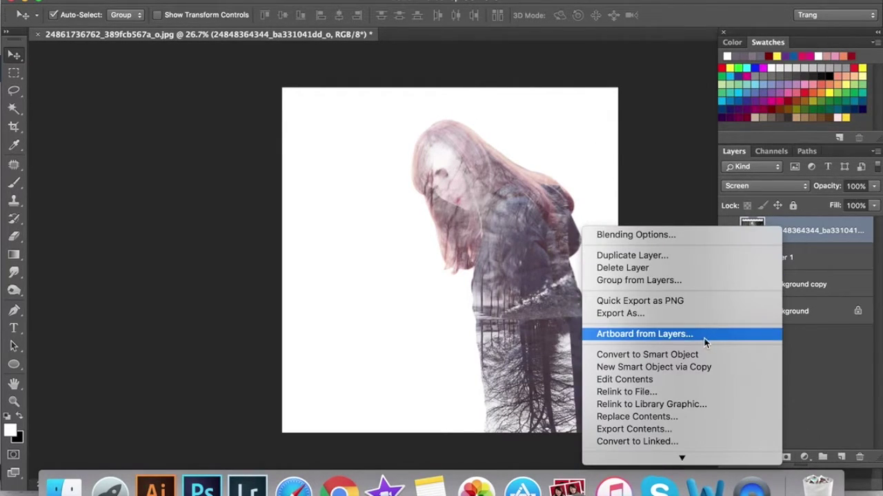
left_click(817, 234)
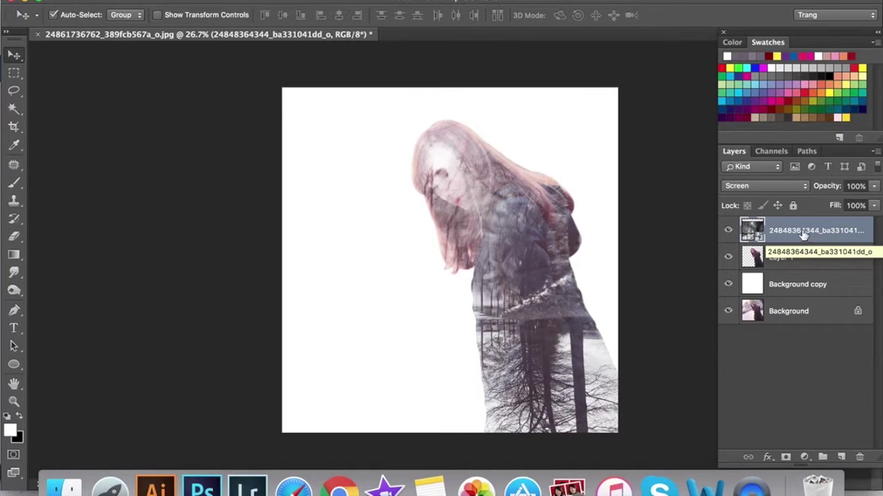
right_click(804, 234)
scroll(673, 414, "down", 5)
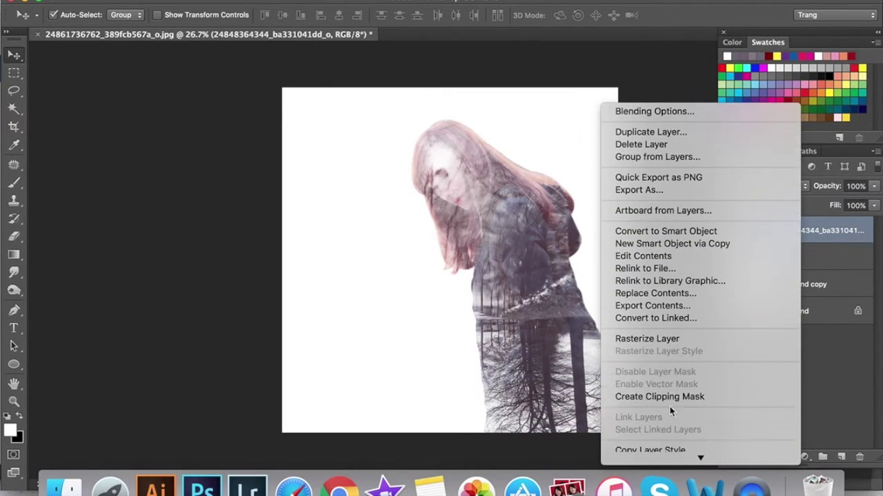
left_click(673, 342)
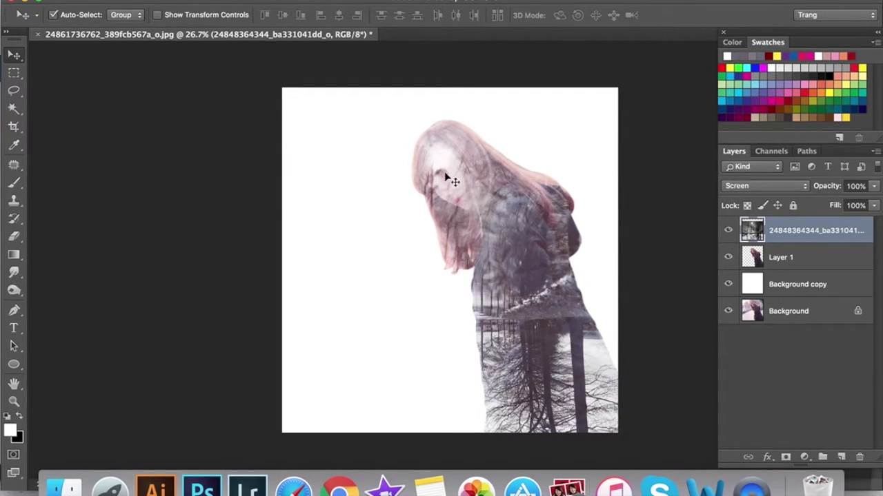
left_click(787, 457)
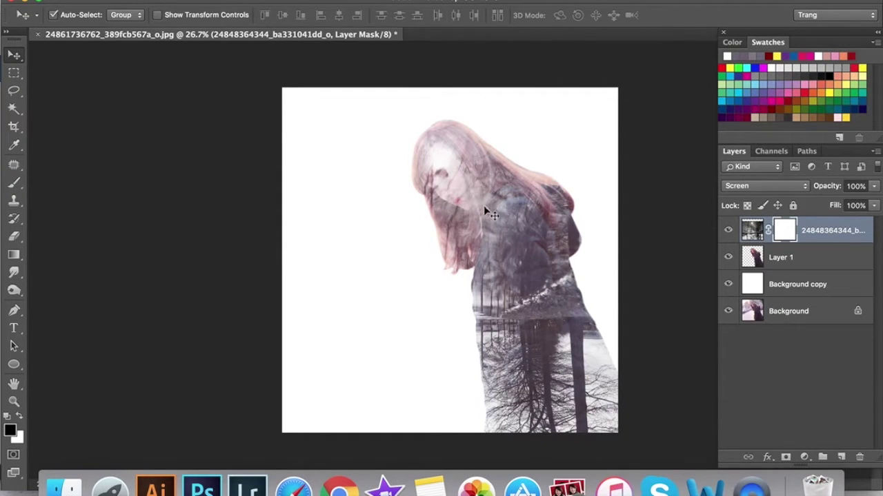
Set up a soft round brush with 0% hardness at 55% opacity.
key("b")
left_click(70, 14)
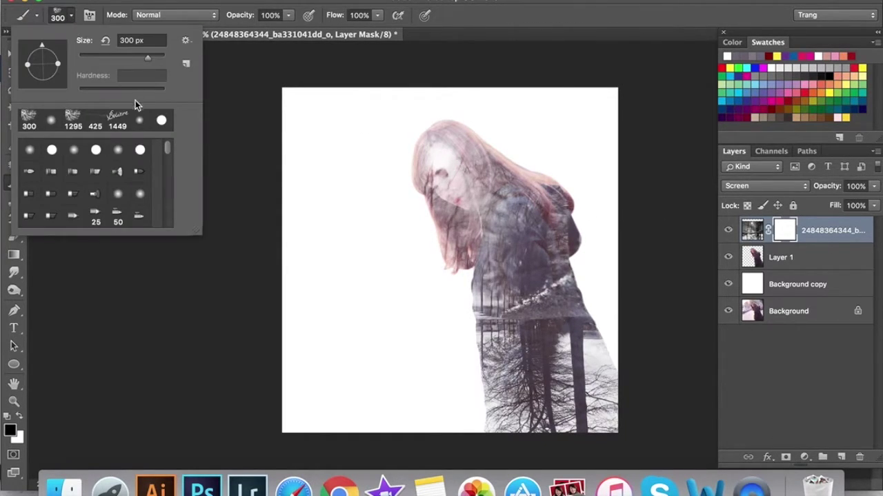
left_click(139, 120)
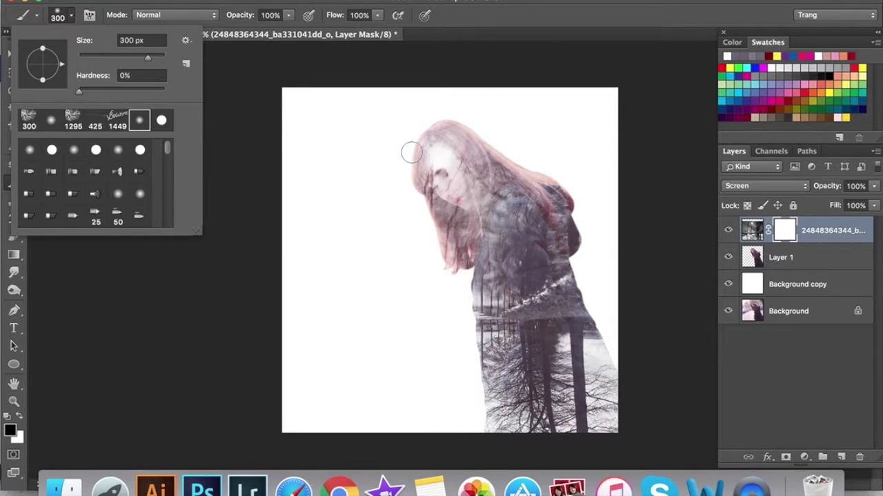
left_click(288, 16)
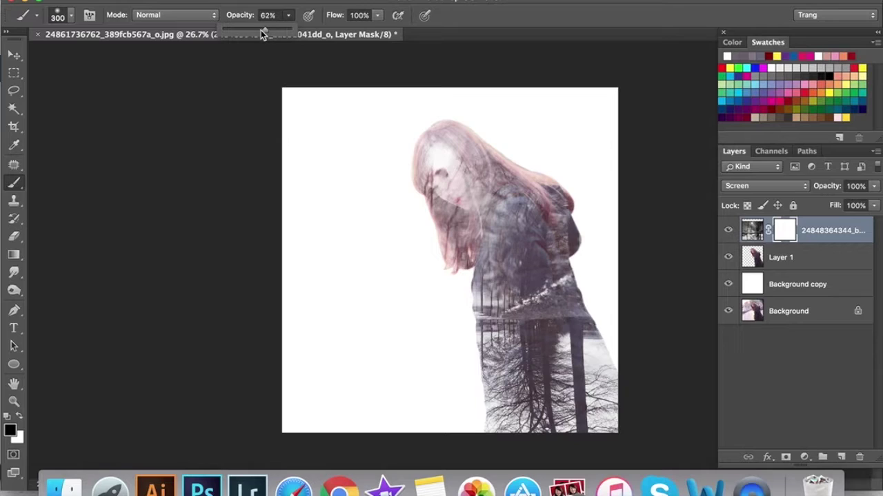
left_click(781, 239)
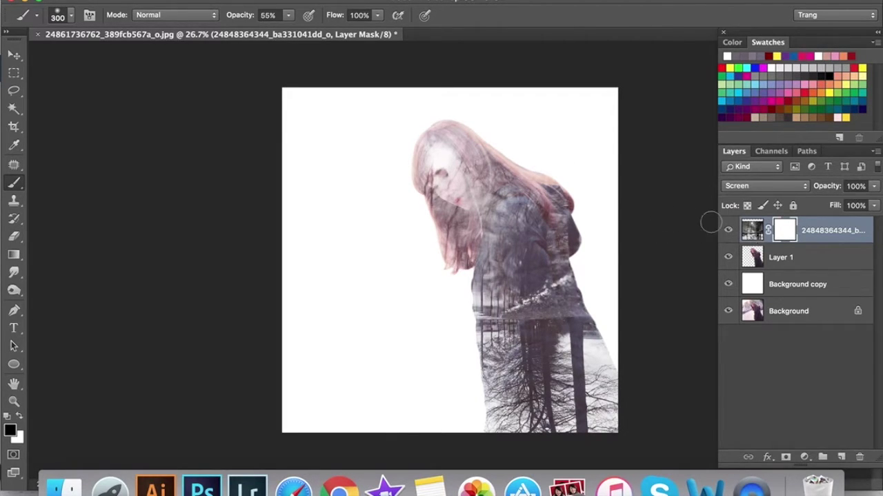
Paint black on the mask to clear trees from the face and hair, then duplicate the layer.
mouse_move(444, 168)
left_mouse_down()
mouse_move(455, 180)
mouse_move(448, 173)
mouse_move(437, 185)
mouse_move(467, 191)
mouse_move(442, 162)
mouse_move(459, 207)
left_mouse_up()
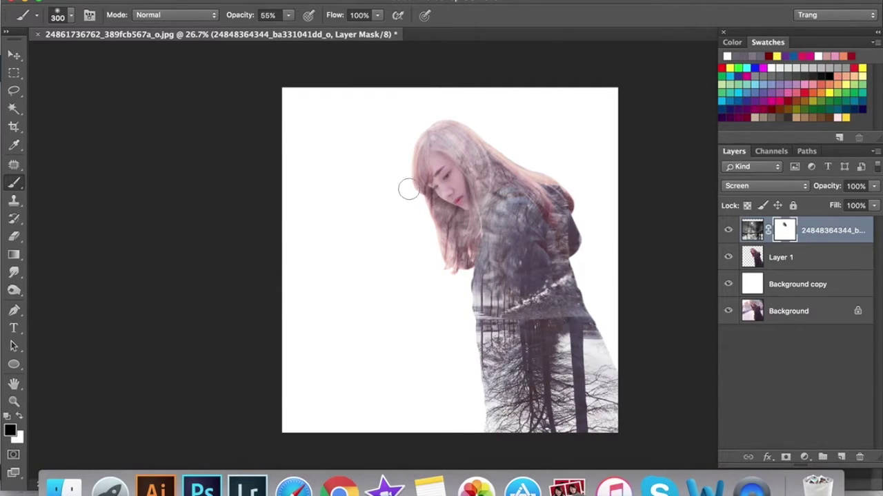
mouse_move(433, 172)
left_mouse_down()
mouse_move(452, 200)
mouse_move(425, 166)
mouse_move(452, 193)
mouse_move(441, 173)
left_mouse_up()
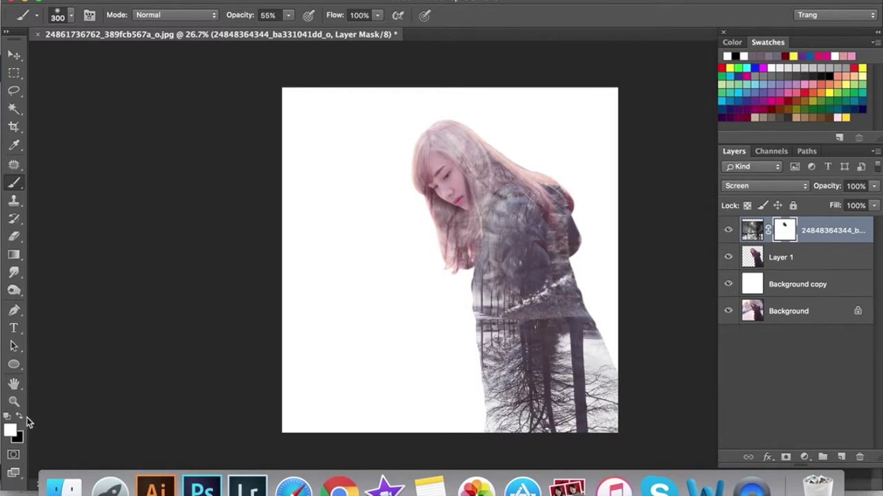
mouse_move(425, 160)
left_mouse_down()
mouse_move(452, 177)
mouse_move(444, 162)
mouse_move(470, 169)
mouse_move(466, 196)
mouse_move(442, 174)
mouse_move(447, 188)
mouse_move(458, 195)
mouse_move(441, 162)
mouse_move(448, 185)
left_mouse_up()
key("x")
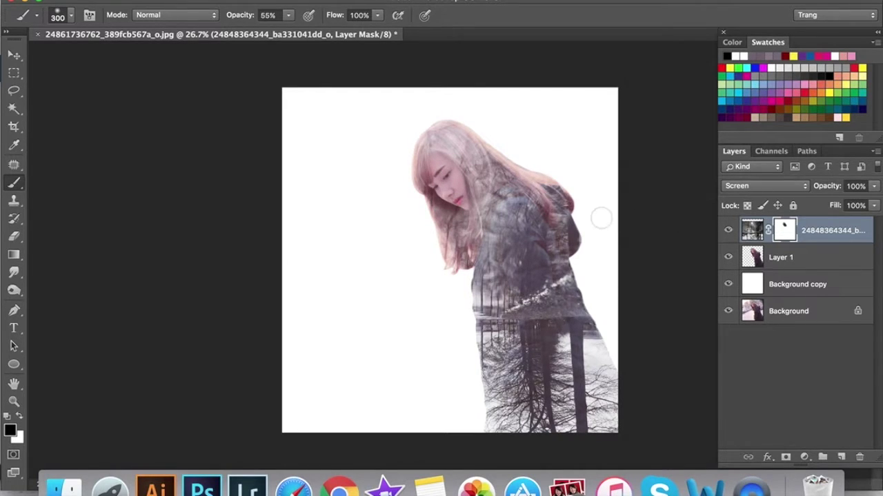
key("ctrl+alt+z")
key("ctrl+alt+z")
key("ctrl+alt+z")
key("ctrl+2")
key("ctrl+j")
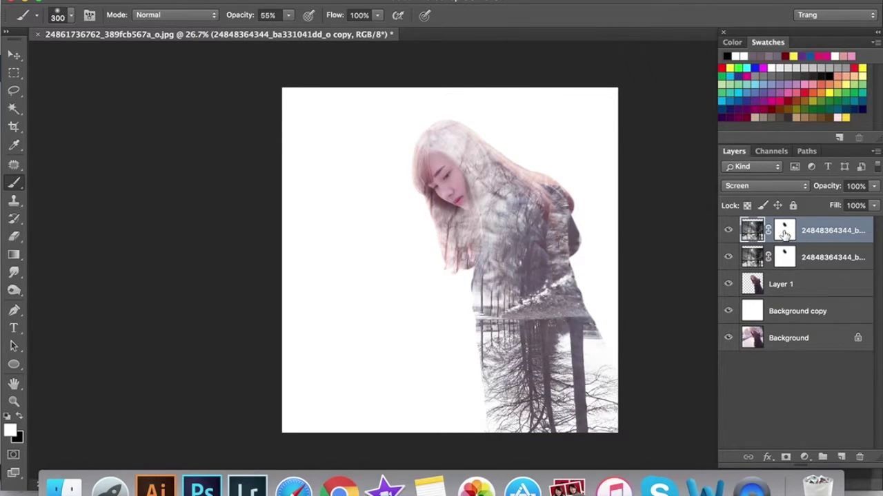
Slide the duplicated tree layer's texture to the right and check its mask properties.
left_click(785, 231)
key("v")
left_click_drag(540, 281, 690, 266)
left_click_drag(544, 362, 601, 359)
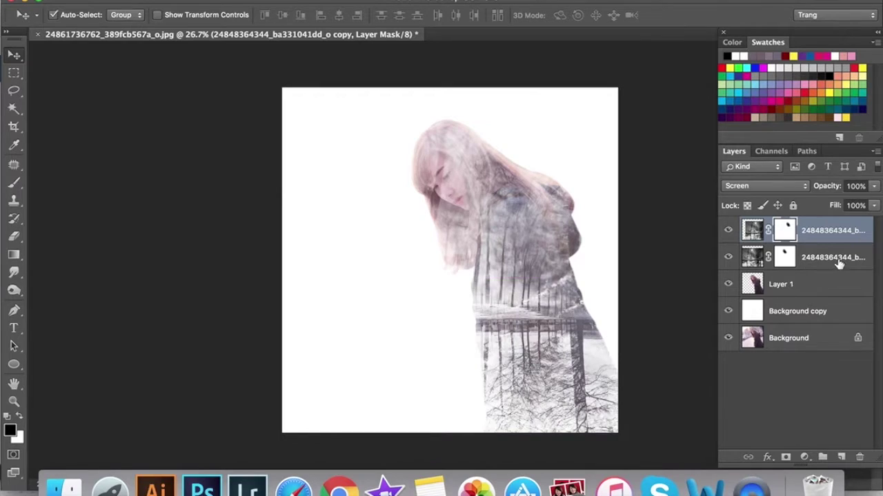
double_click(786, 234)
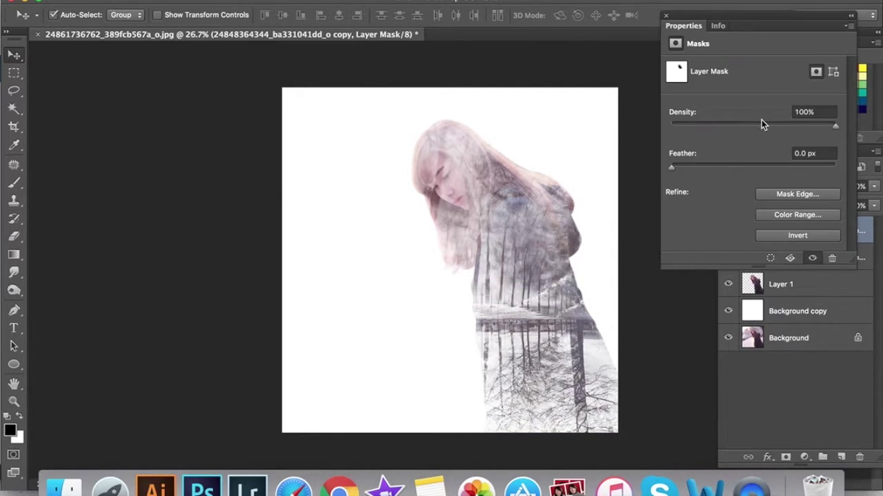
left_click(665, 14)
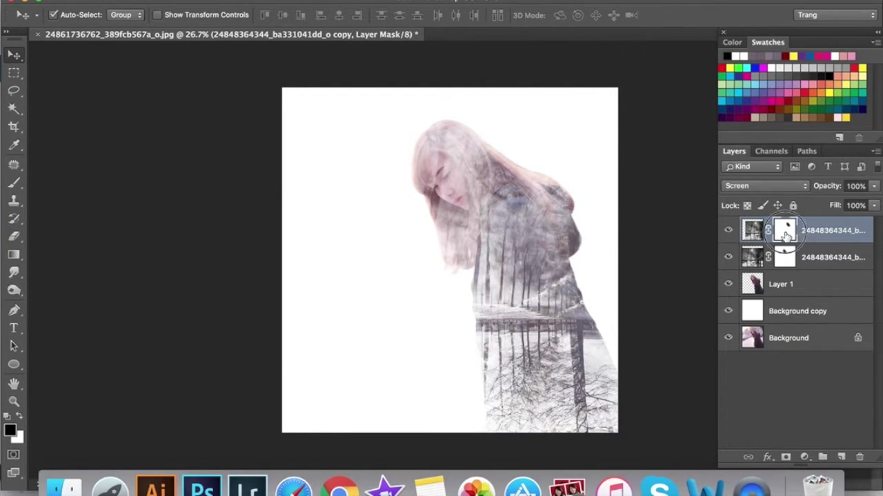
key("g")
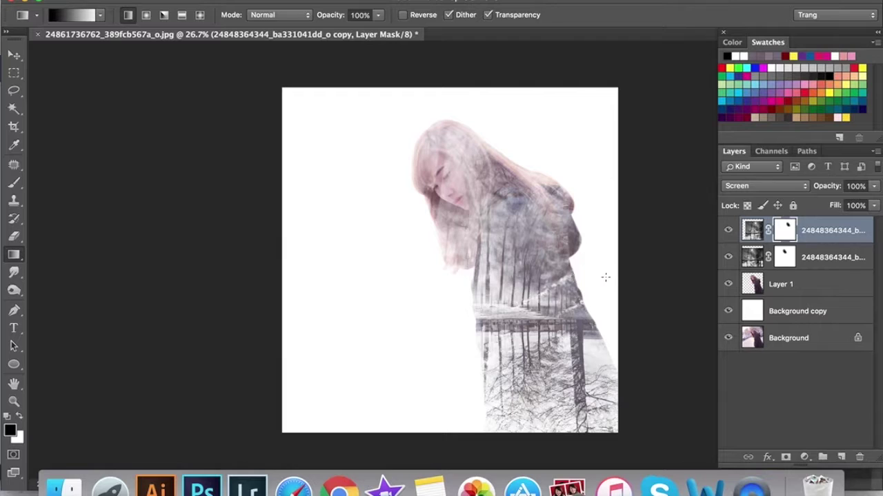
Fade the tree copy layer's mask with a black-to-white gradient and slide its forest right.
mouse_move(485, 283)
left_mouse_down()
mouse_move(624, 306)
mouse_move(532, 328)
left_mouse_up()
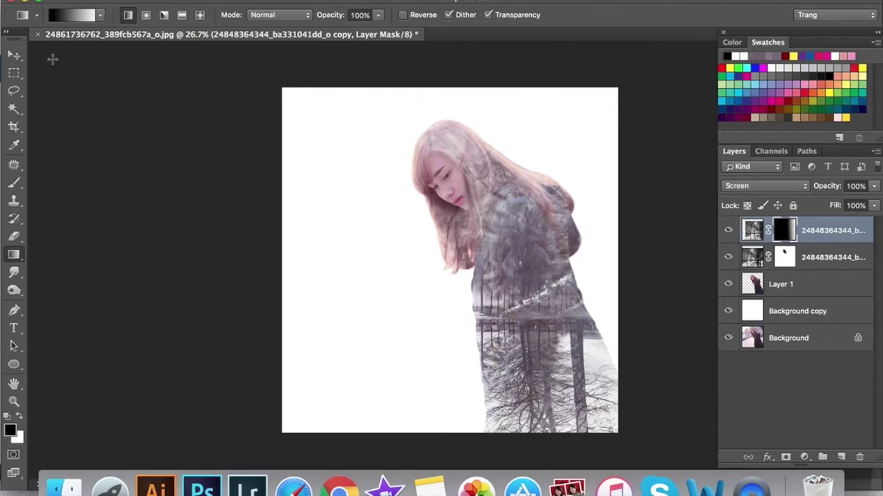
left_click(13, 55)
left_click_drag(576, 369, 578, 352)
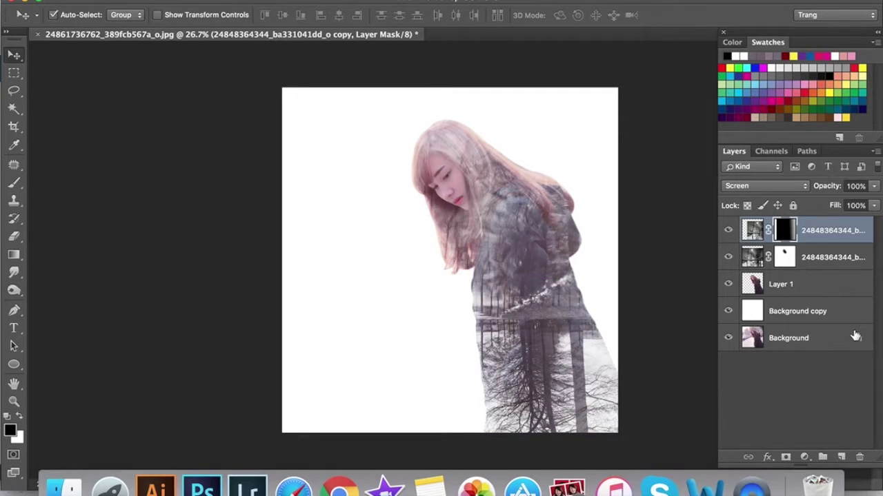
left_click(817, 314)
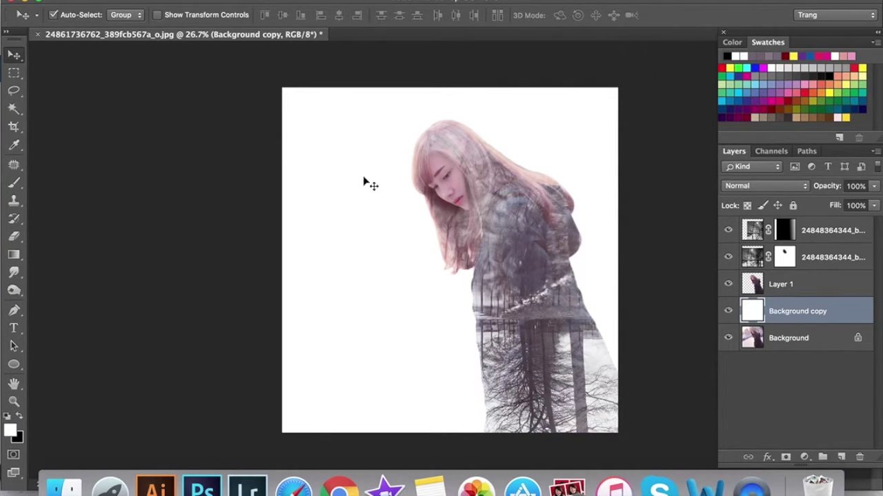
Pick the 300 px soft brush preset and add empty Layer 2 above Background copy.
key("b")
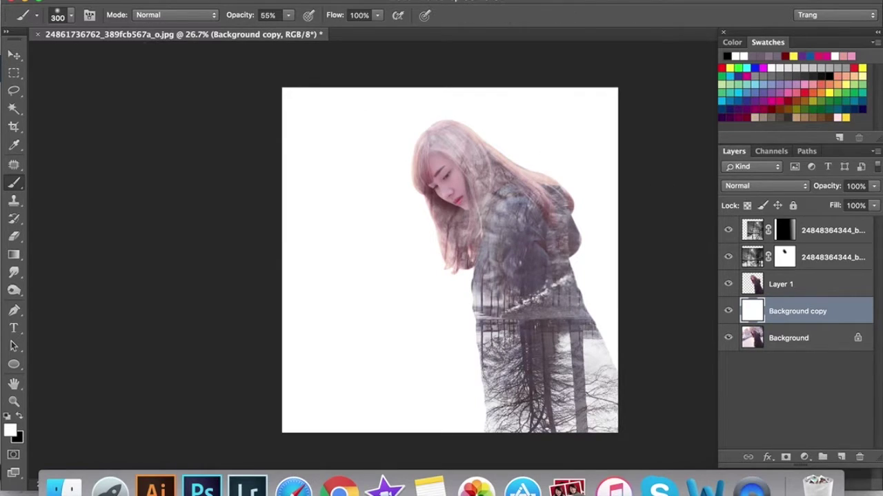
left_click(58, 16)
left_click(55, 123)
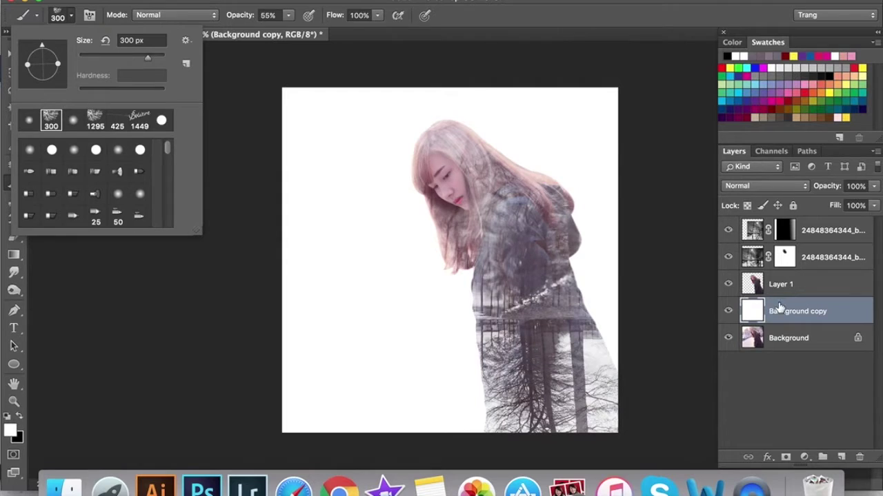
left_click(796, 322)
key("super+alt+shift+n")
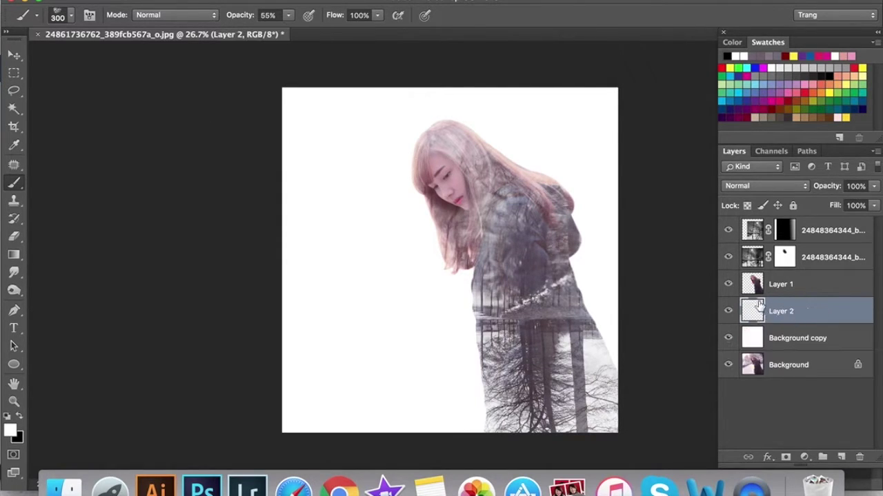
Sample a pink-grey colour and stamp a 1100 px tree at 100% opacity beside the girl's back.
key("bracketright")
key("bracketright")
key("bracketright")
key("bracketright")
key("bracketright")
key("bracketright")
key("bracketright")
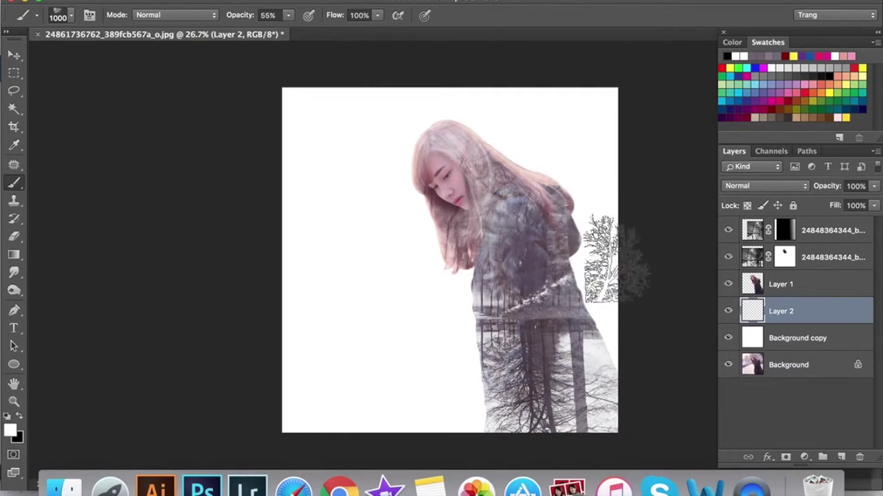
key("i")
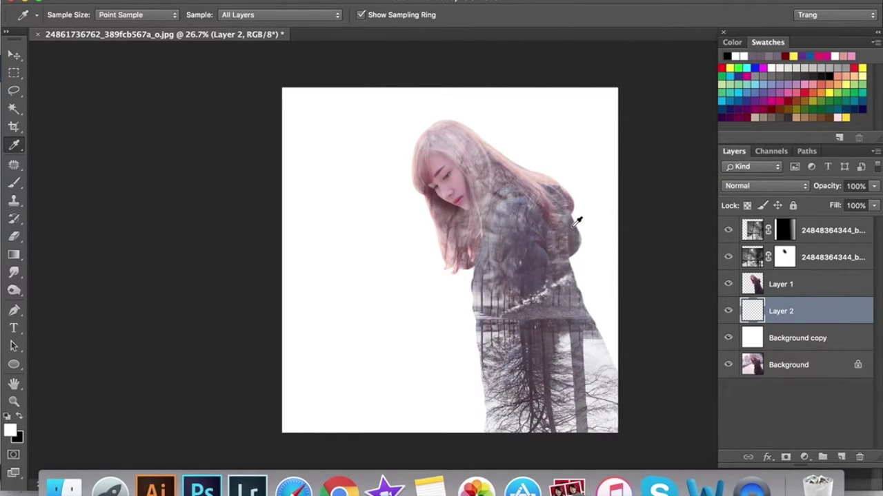
left_click(578, 221)
key("b")
left_click(288, 15)
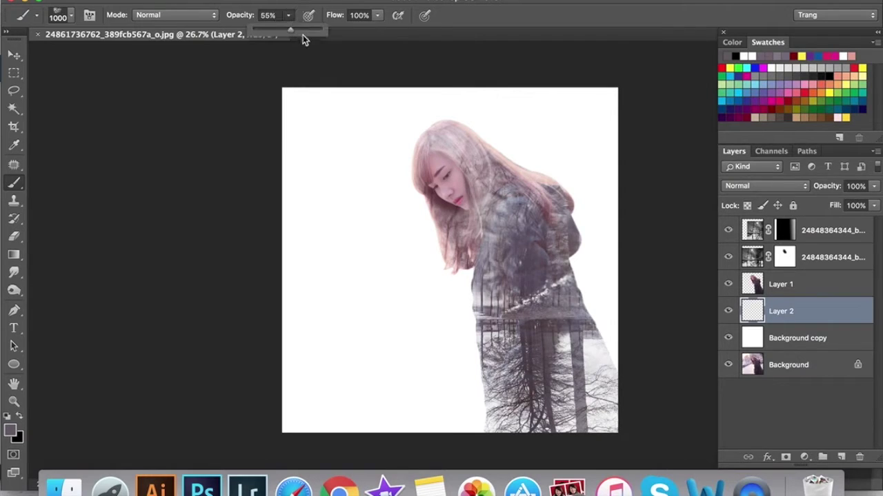
left_click_drag(288, 33, 520, 39)
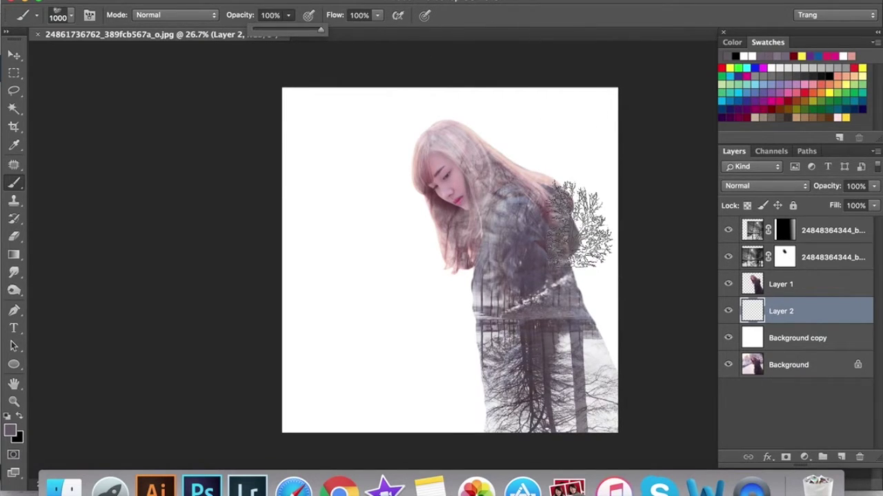
key("bracketright")
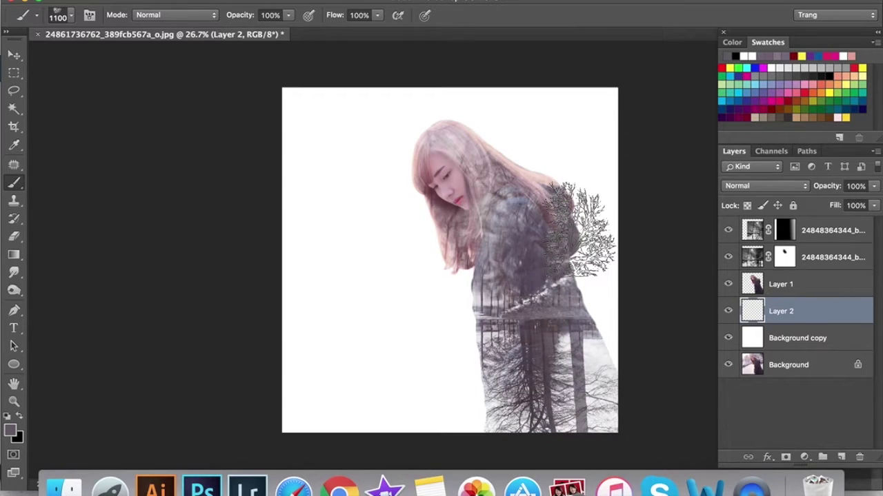
left_click(580, 229)
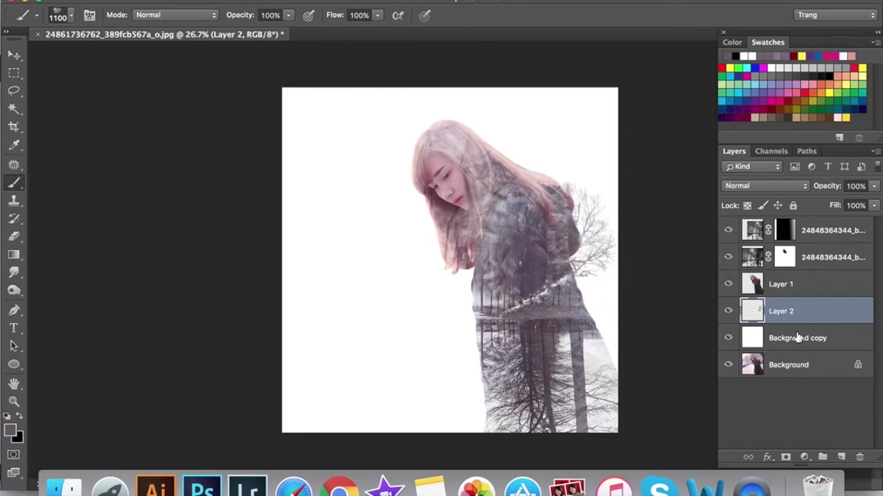
Select Background copy and drag 213.jpg from the ABCD folder onto the portrait.
key("v")
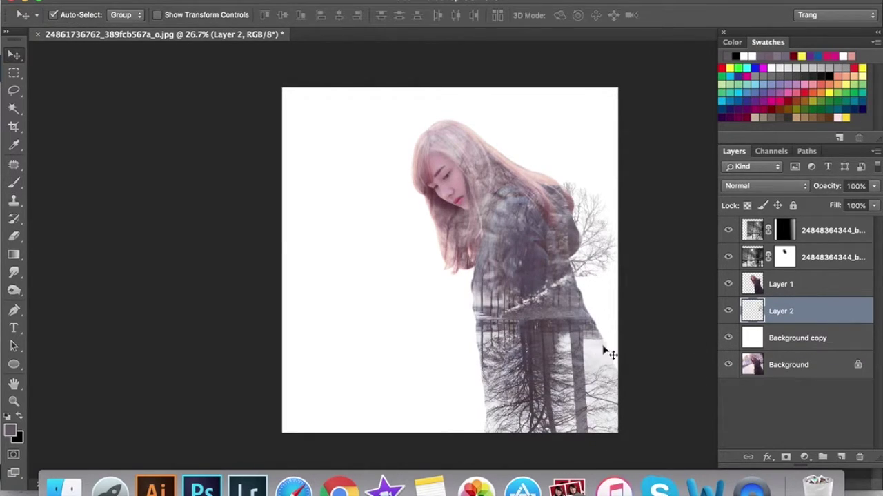
left_click(808, 338)
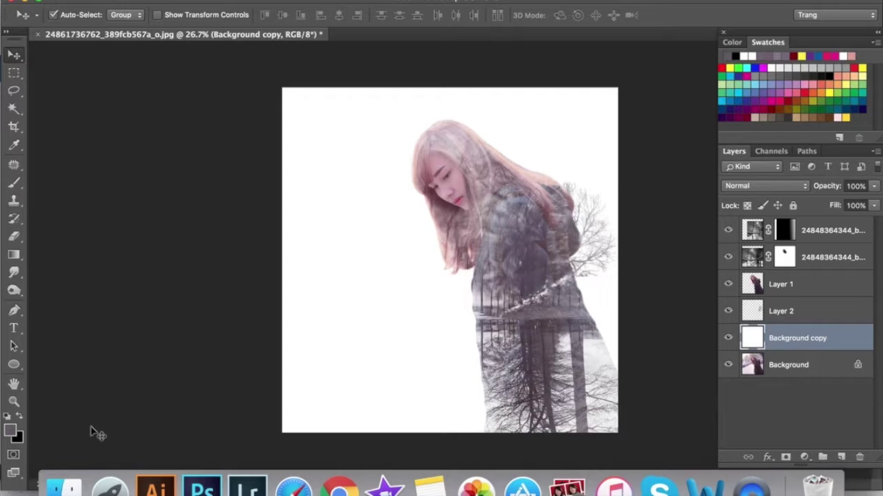
left_click(61, 488)
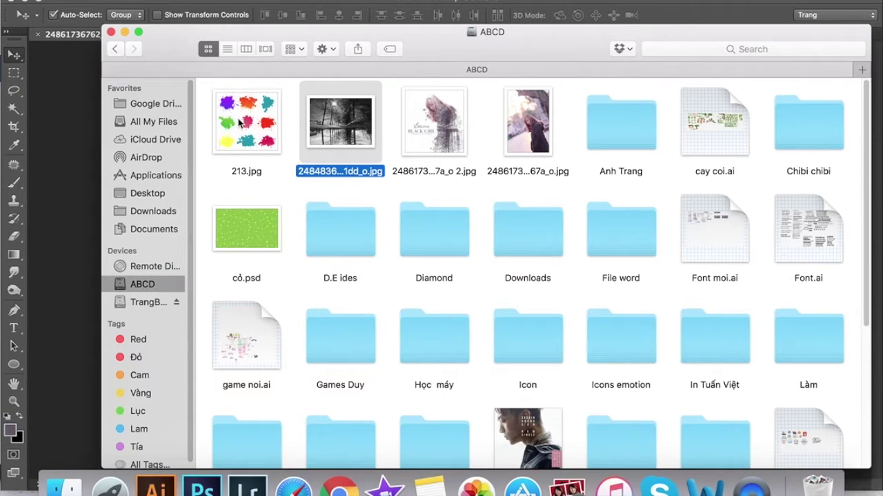
left_click(241, 124)
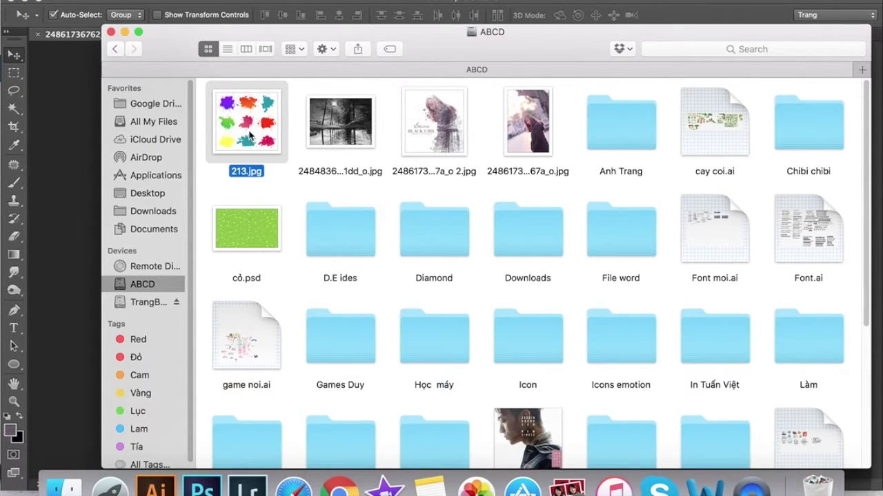
left_click_drag(246, 124, 87, 167)
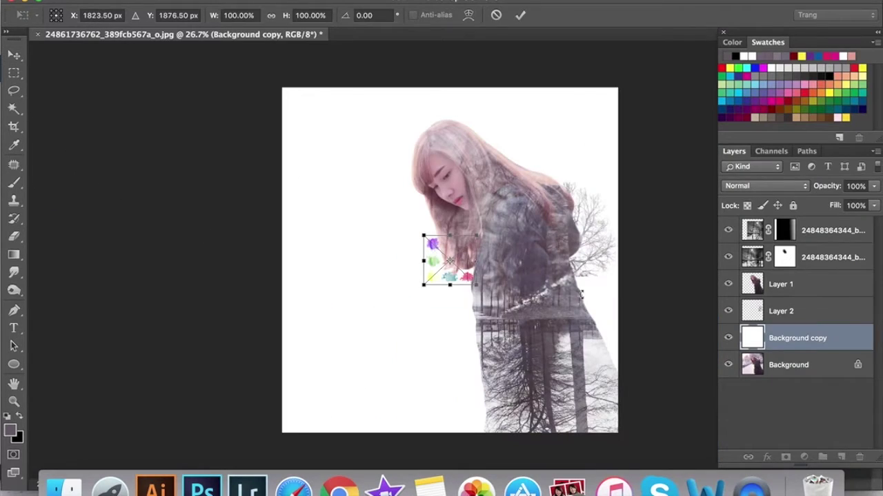
Scale the 213 splash image to about 397%, bring its layer to the top, and nudge it up-left.
left_click_drag(476, 286, 593, 293)
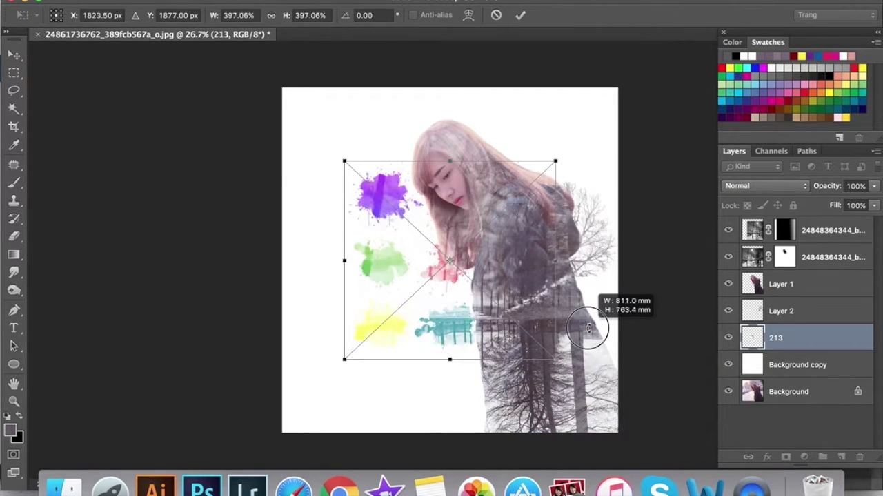
key("Return")
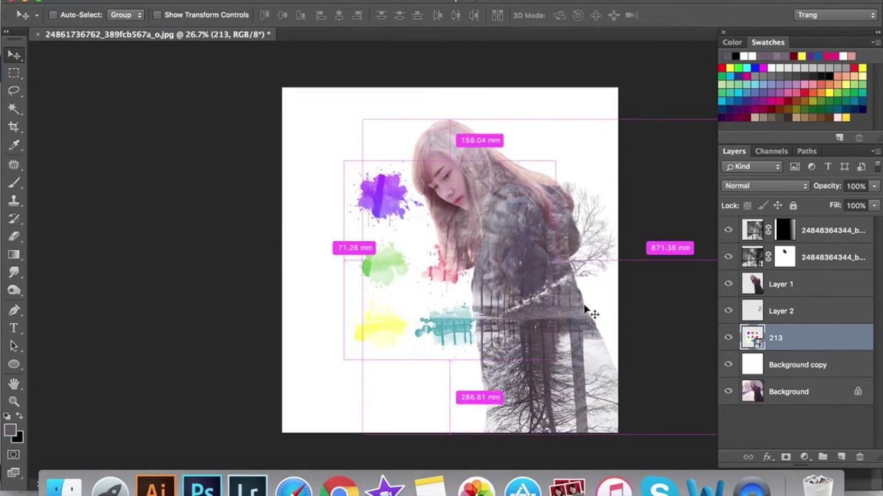
key("super+shift+bracketright")
left_click_drag(364, 197, 347, 192)
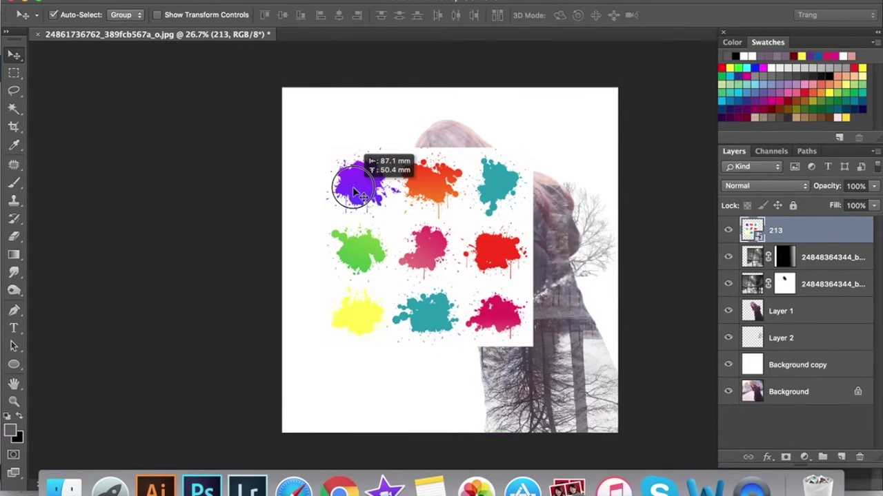
scroll(418, 226, "up", 2)
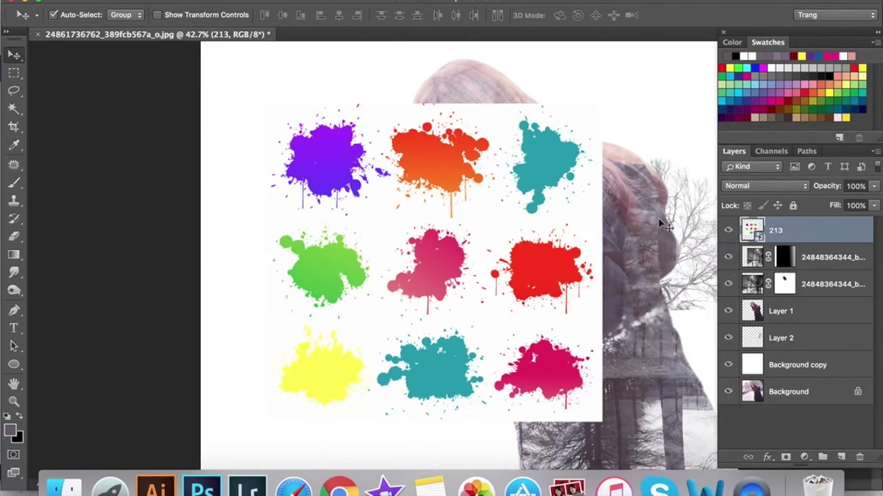
Rasterize the 213 splash layer and desaturate it to grey.
right_click(772, 234)
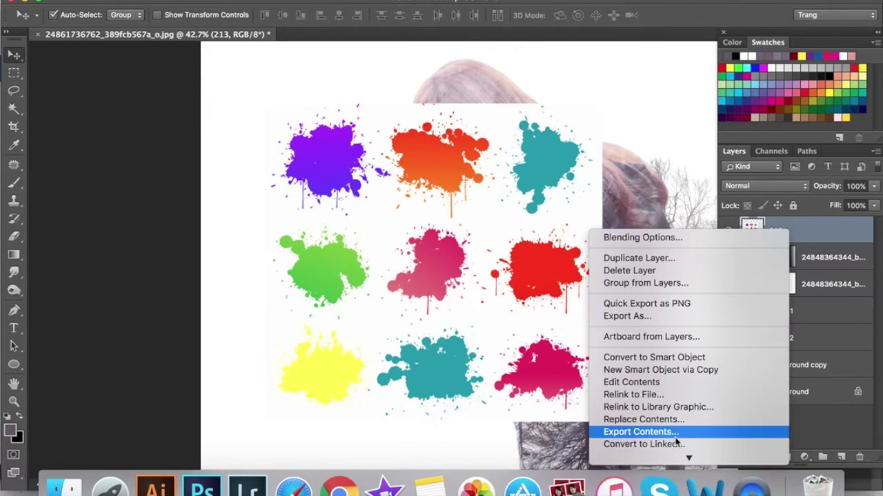
left_click(661, 379)
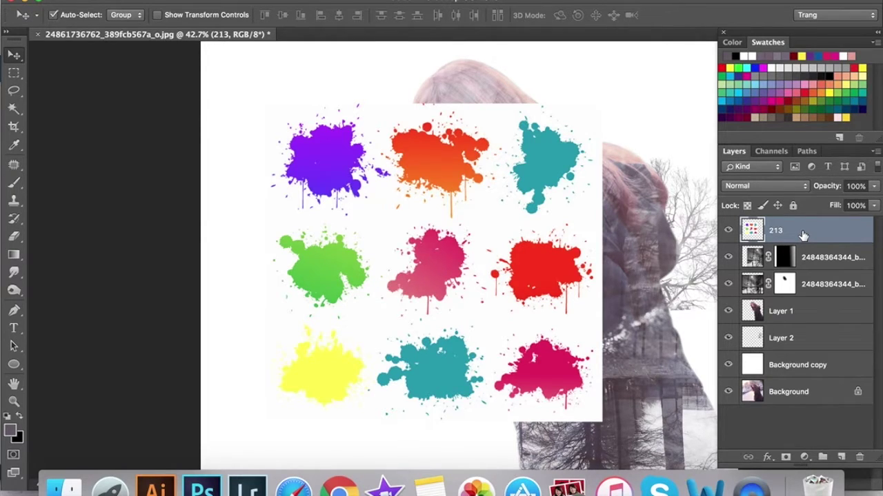
key("super+shift+u")
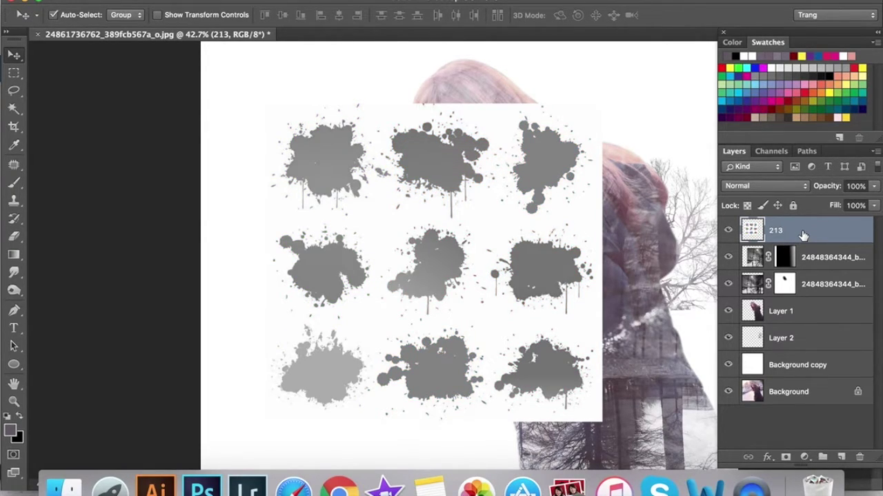
Apply Levels 123 / 1.00 / 212 so the splashes turn solid black, shifting the sheet slightly left.
key("super+l")
left_click_drag(611, 211, 682, 209)
left_click_drag(771, 216, 754, 214)
left_click_drag(684, 210, 694, 211)
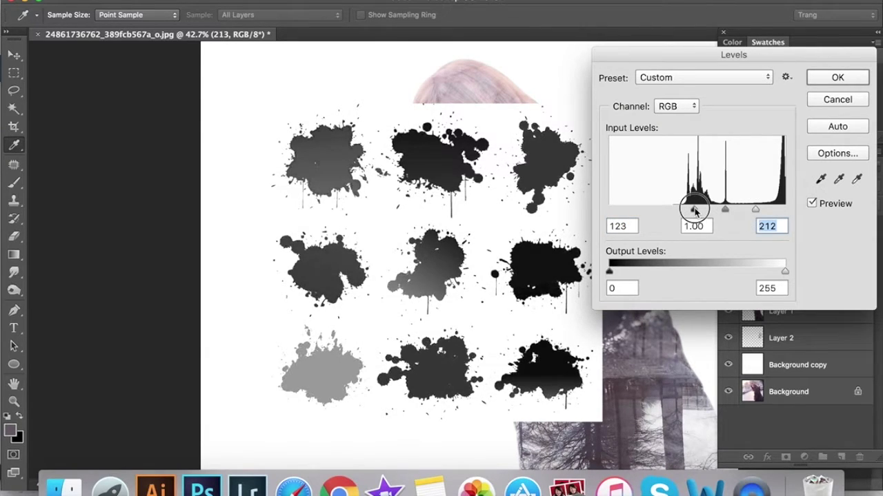
left_click(837, 77)
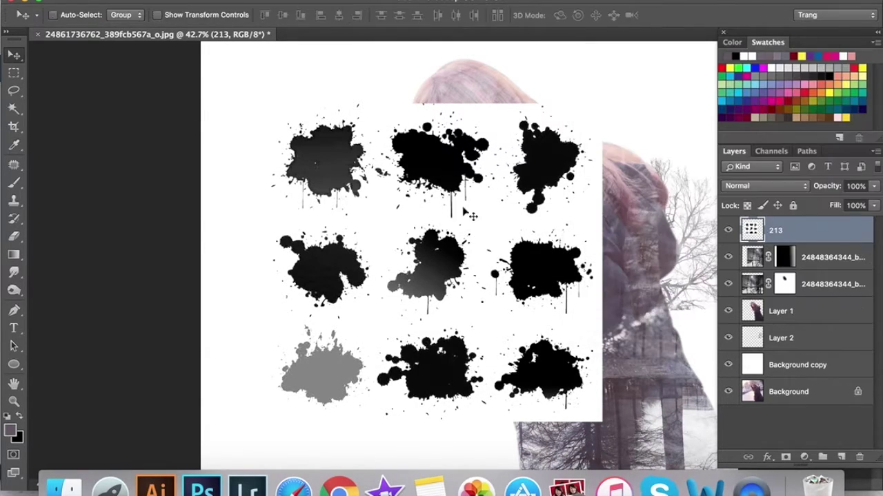
left_click_drag(469, 203, 450, 199)
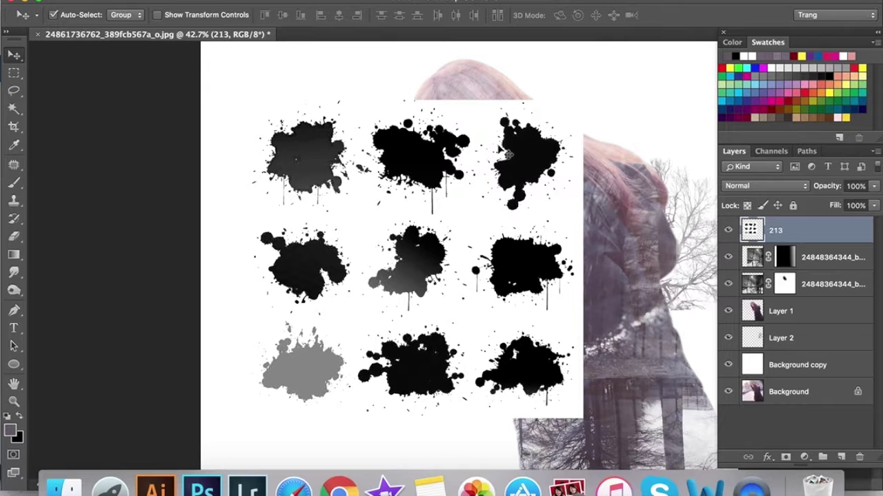
left_click(15, 73)
scroll(541, 193, "up", 3)
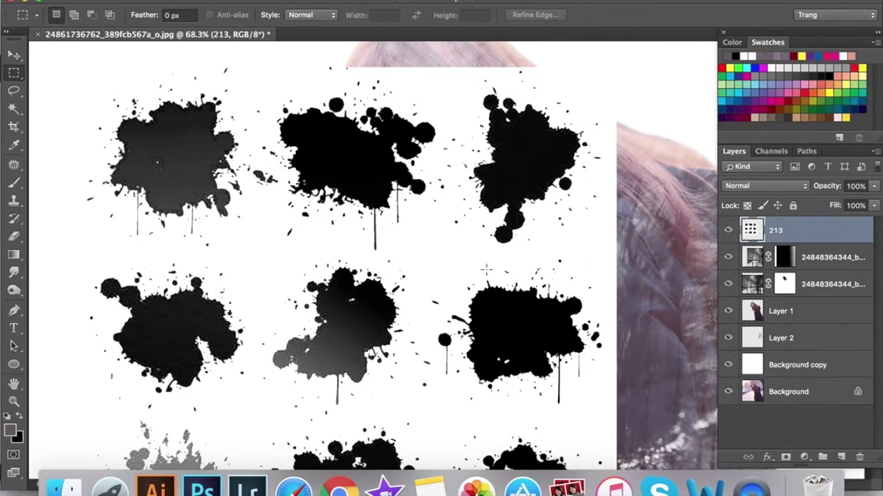
Lasso the middle-right splash onto Layer 3, hide the 213 sheet, and move the splash over the girl's chest.
left_click(13, 91)
mouse_move(571, 250)
left_mouse_down()
mouse_move(476, 262)
mouse_move(429, 287)
mouse_move(412, 322)
mouse_move(459, 408)
mouse_move(513, 419)
mouse_move(582, 411)
mouse_move(611, 357)
mouse_move(606, 271)
left_mouse_up()
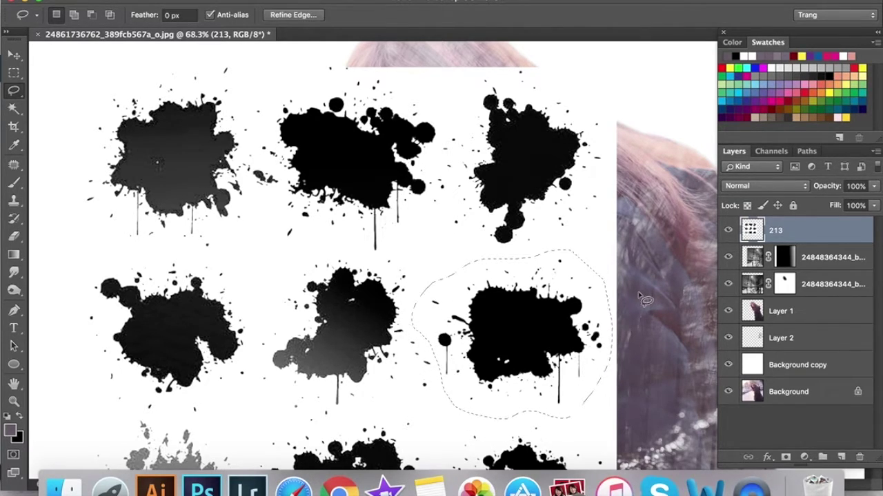
key("ctrl+j")
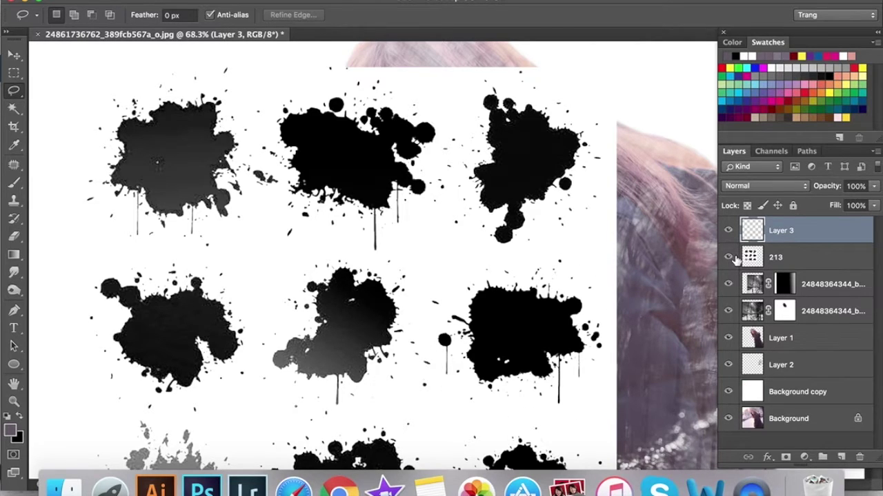
left_click(728, 257)
key("v")
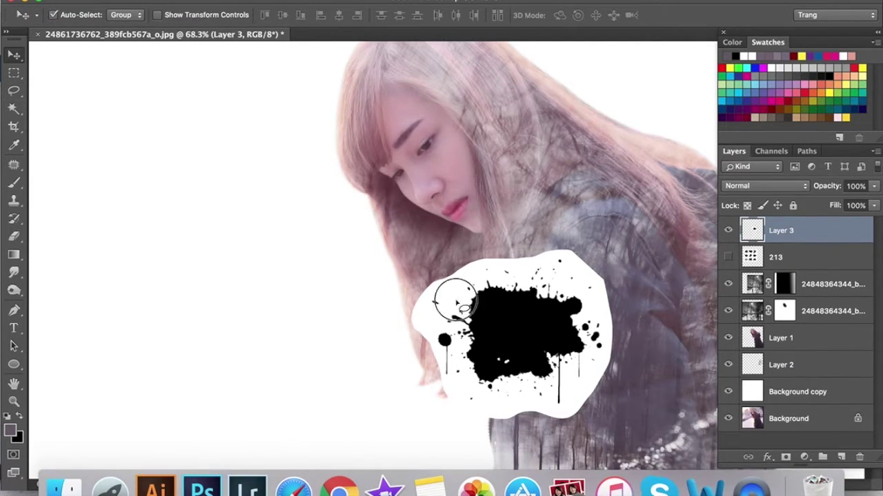
left_click_drag(522, 342, 339, 256)
left_click_drag(410, 252, 623, 261)
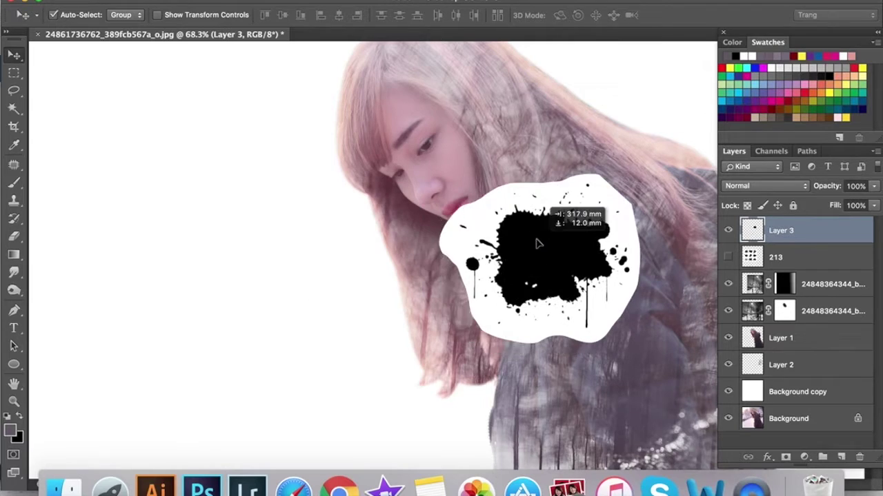
Magic Wand select the black ink blot on Layer 3 and extend it to all similar areas.
left_click(15, 111)
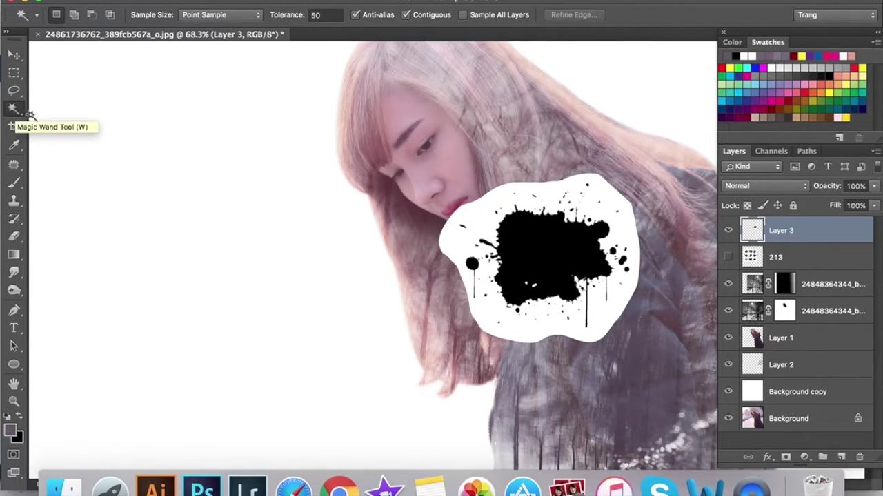
left_click(526, 202)
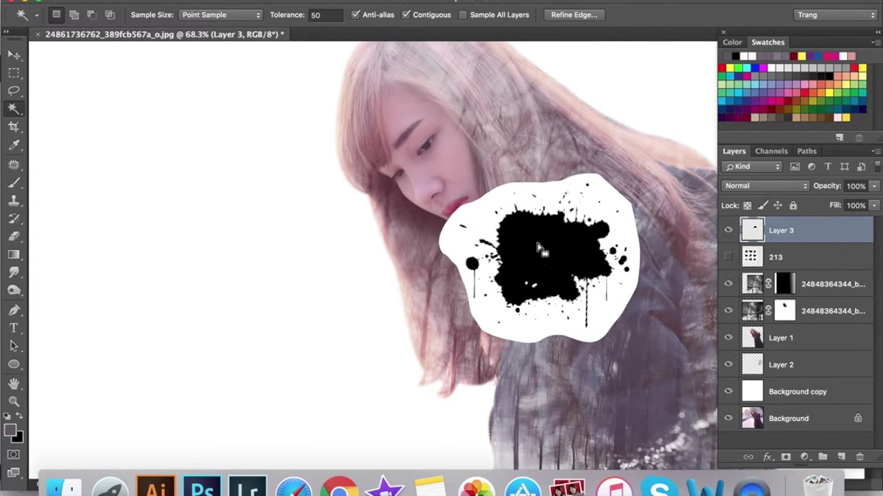
left_click(539, 248, "shift")
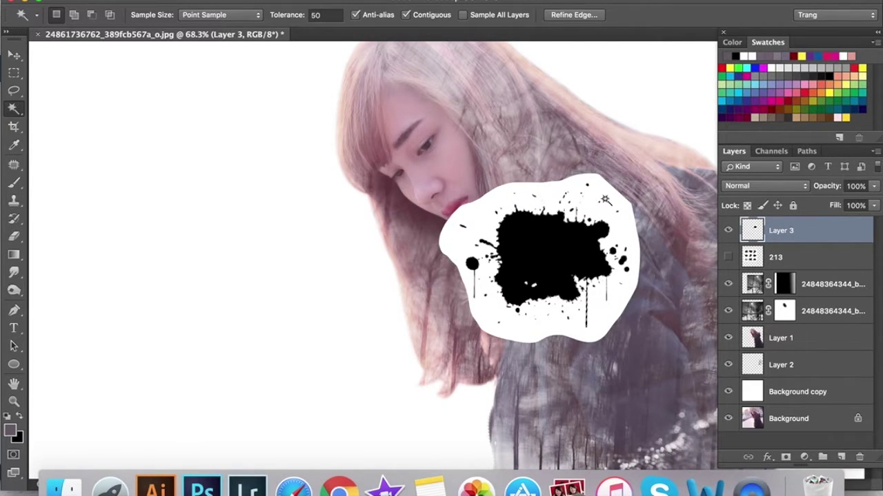
right_click(549, 234)
left_click(593, 298)
Define the selected blot as a new brush preset named 'giọt mực'.
left_click(157, 0)
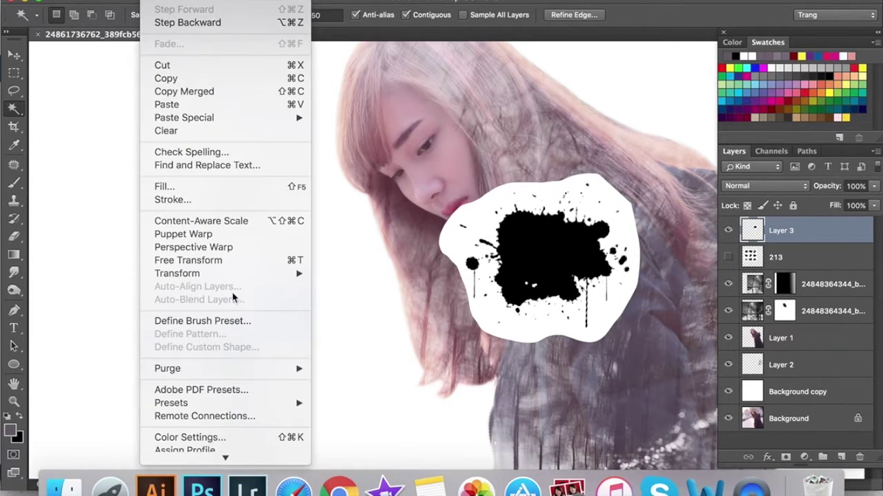
left_click(207, 323)
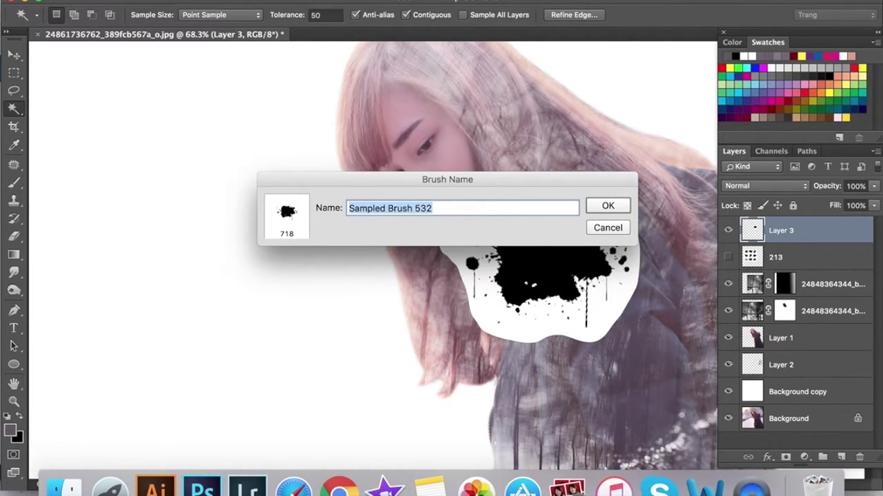
type("giot mực")
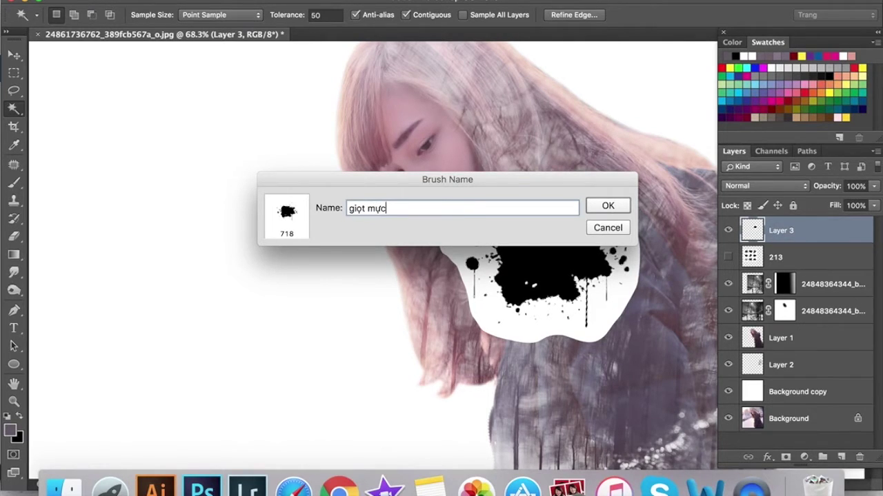
left_click(608, 206)
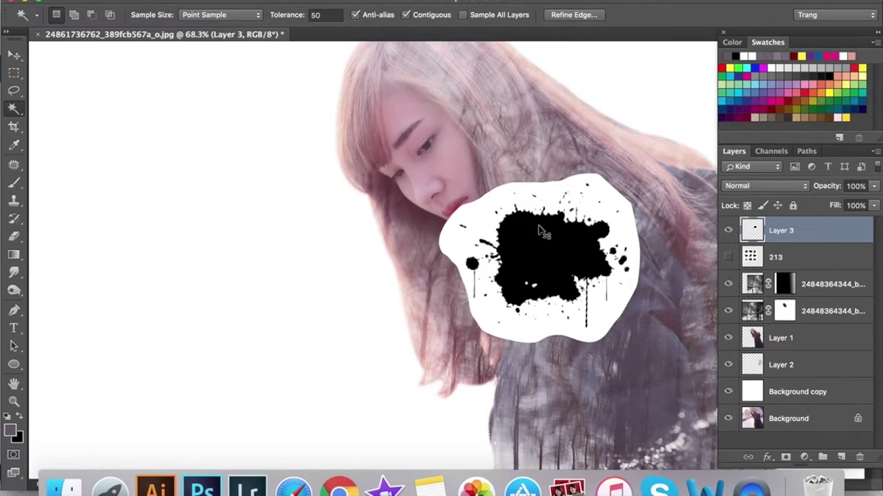
key("v")
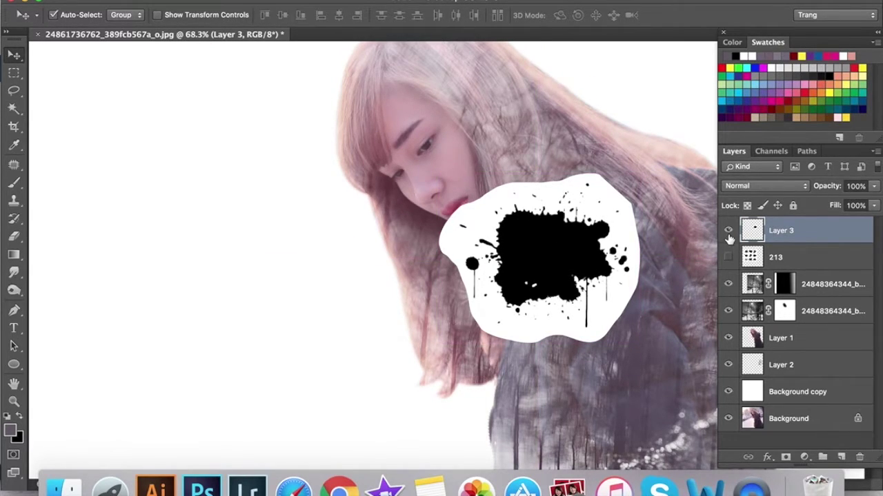
Hide Layer 3, choose the giọt mực brush, and add a new Layer 4 above Layer 2.
left_click(728, 232)
key("b")
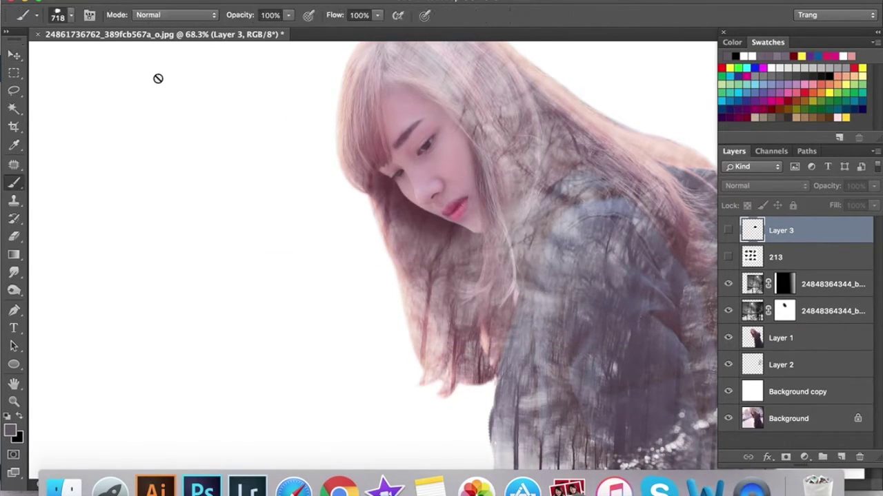
left_click(68, 17)
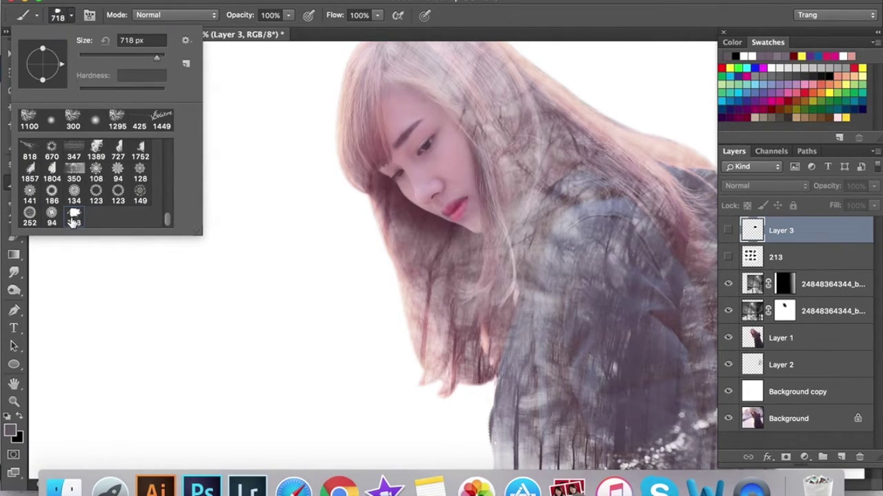
left_click(792, 392)
left_click(793, 391)
left_click(791, 364)
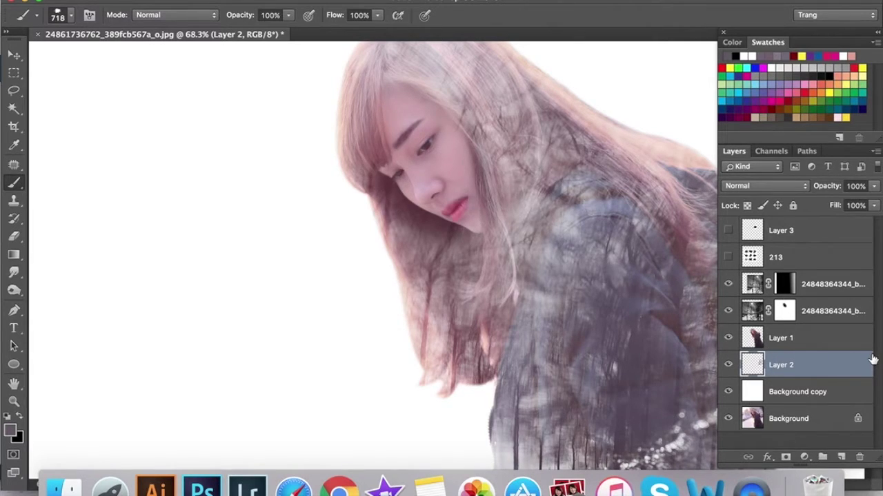
key("ctrl+shift+alt+n")
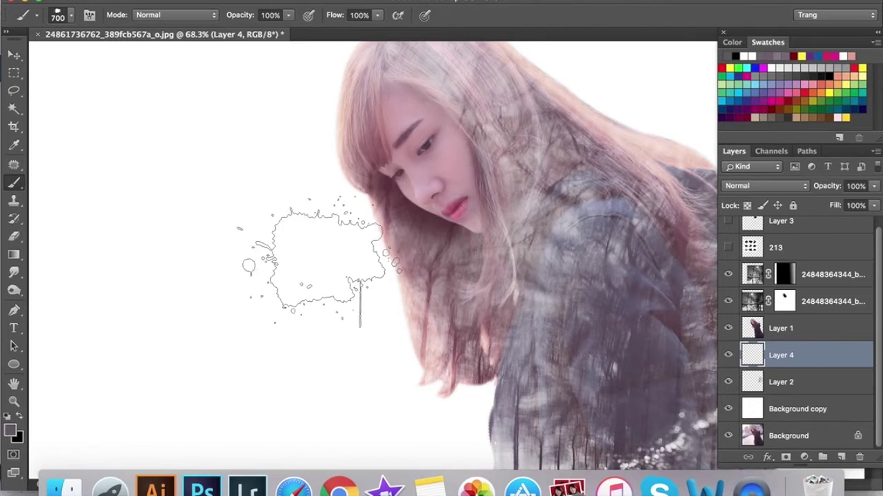
Sample the pink hair colour and stamp giọt mực splatters left of the girl's face and hair.
key("i")
left_click(365, 160)
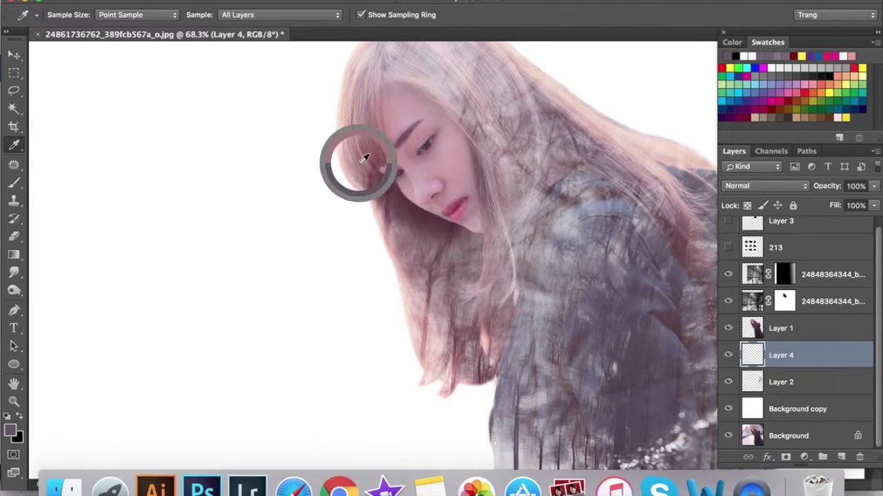
key("b")
left_click(328, 205)
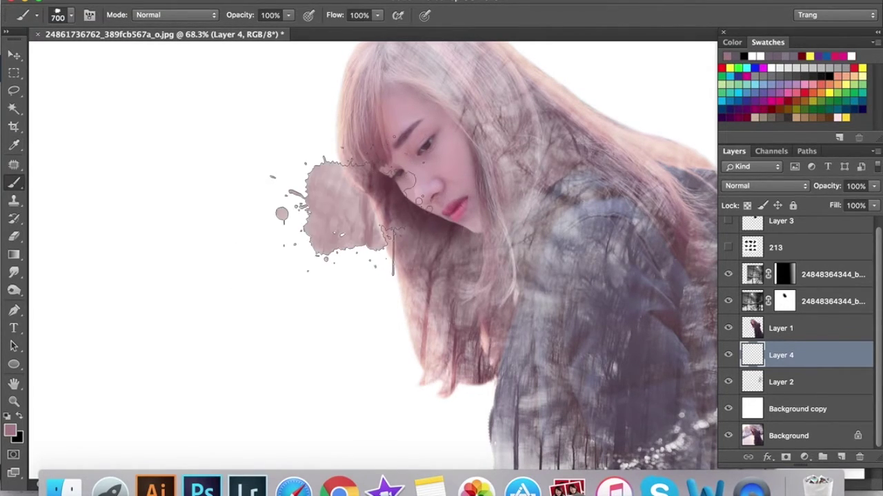
key("super+z")
left_click(341, 200)
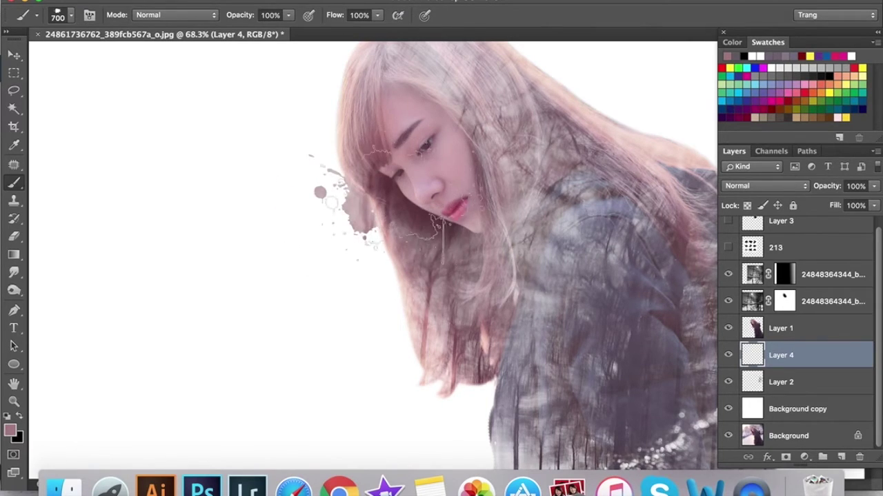
scroll(493, 320, "down", 3)
left_click(396, 293)
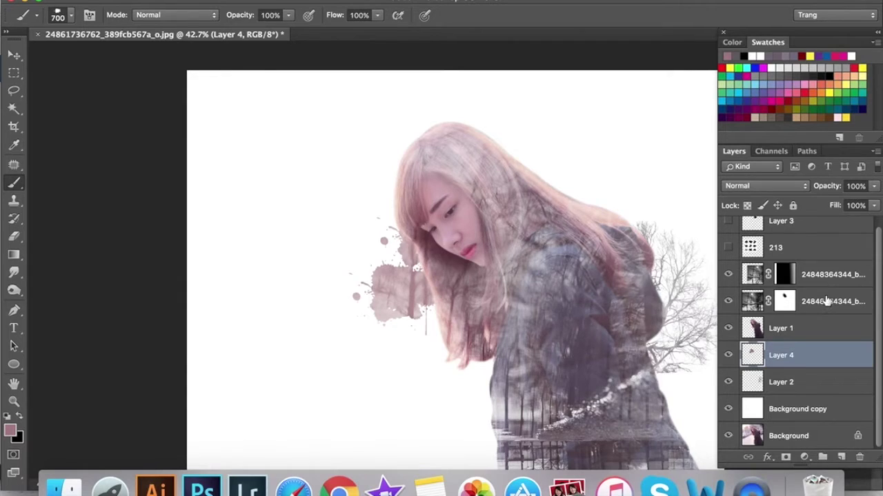
Show the 213 sheet and copy its bottom-middle splatter onto a new Layer 5.
scroll(826, 303, "up", 1)
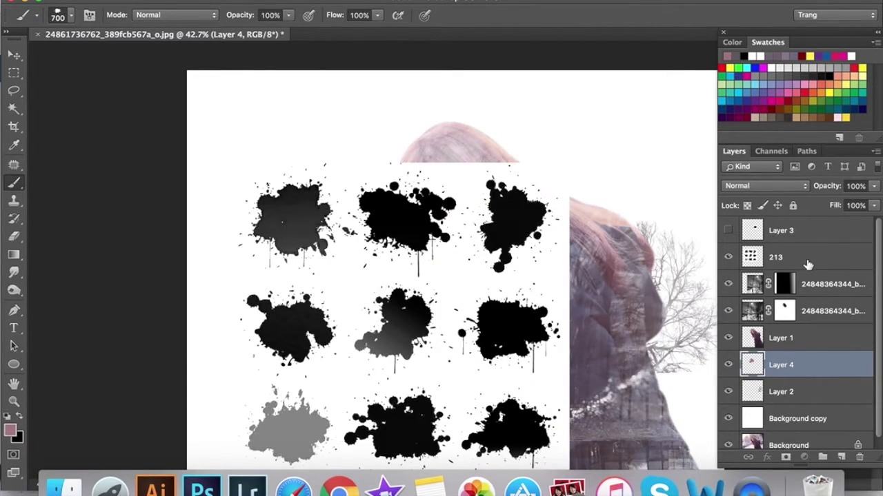
left_click(776, 261)
left_click(13, 91)
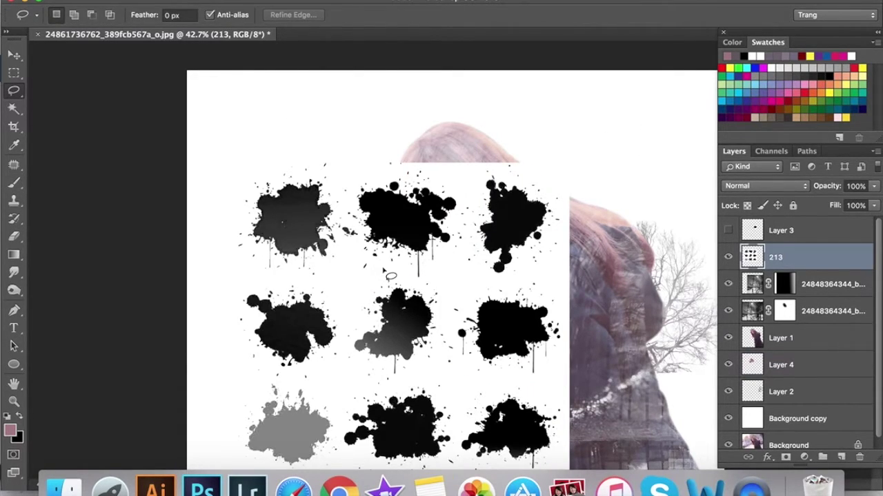
scroll(390, 276, "up", 5)
scroll(551, 269, "down", 3)
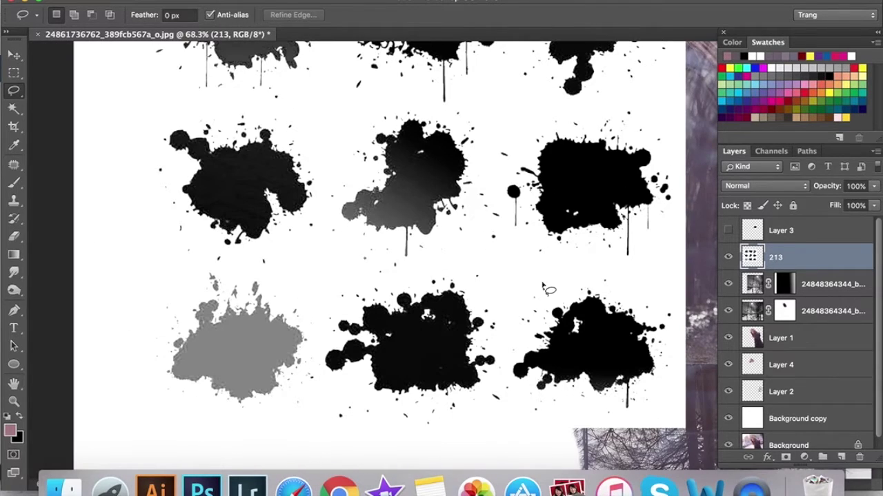
left_click_drag(592, 329, 572, 292)
mouse_move(447, 220)
left_mouse_down()
mouse_move(320, 249)
mouse_move(303, 269)
mouse_move(295, 318)
mouse_move(305, 390)
mouse_move(426, 391)
mouse_move(482, 365)
mouse_move(480, 259)
mouse_move(459, 220)
left_mouse_up()
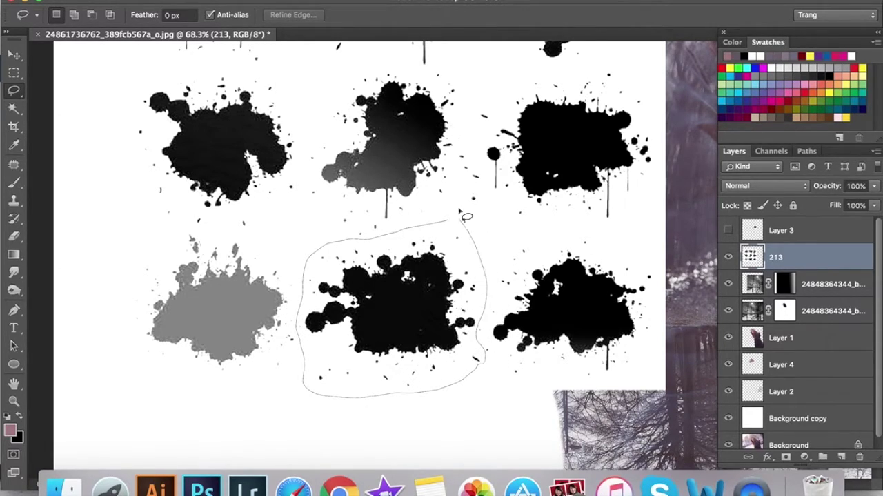
key("ctrl+j")
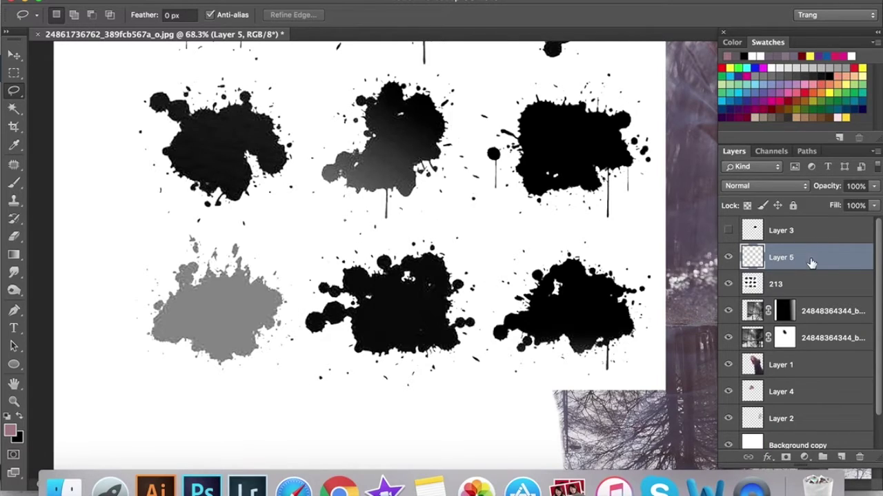
Delete the old Layer 3 and hide the 213 splatter sheet.
left_click(741, 234)
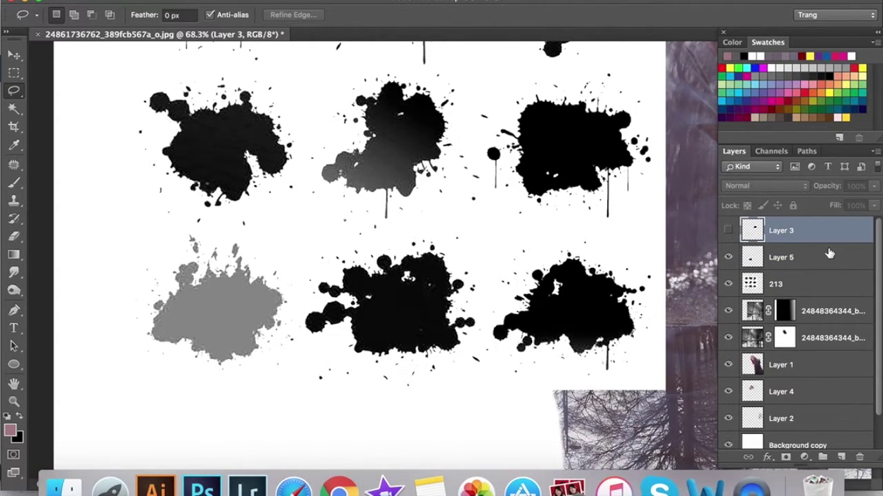
key("Delete")
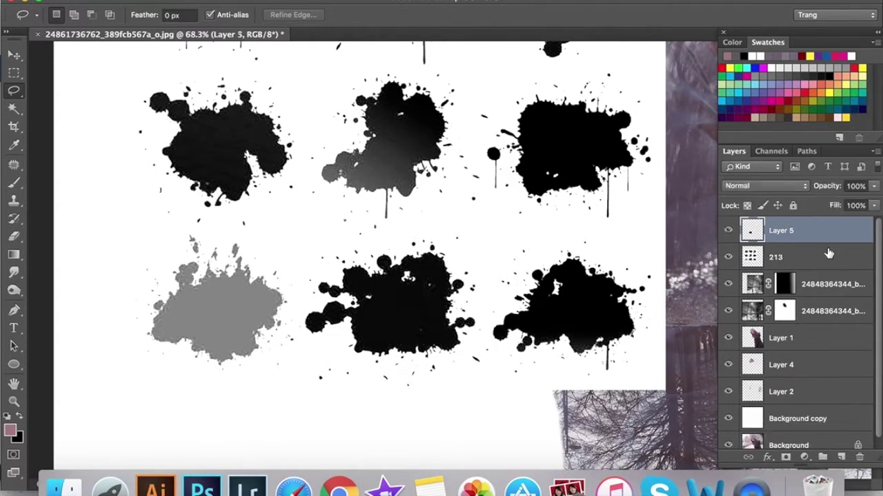
left_click(727, 257)
Move the Layer 5 splatter up-right and Magic Wand select all its similar black areas.
key("v")
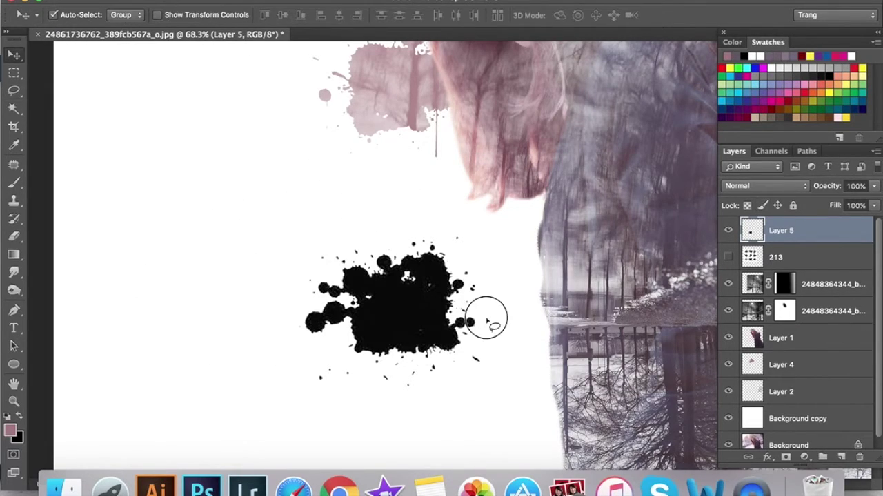
scroll(487, 318, "right", 5)
scroll(486, 319, "up", 3)
left_click_drag(617, 171, 591, 173)
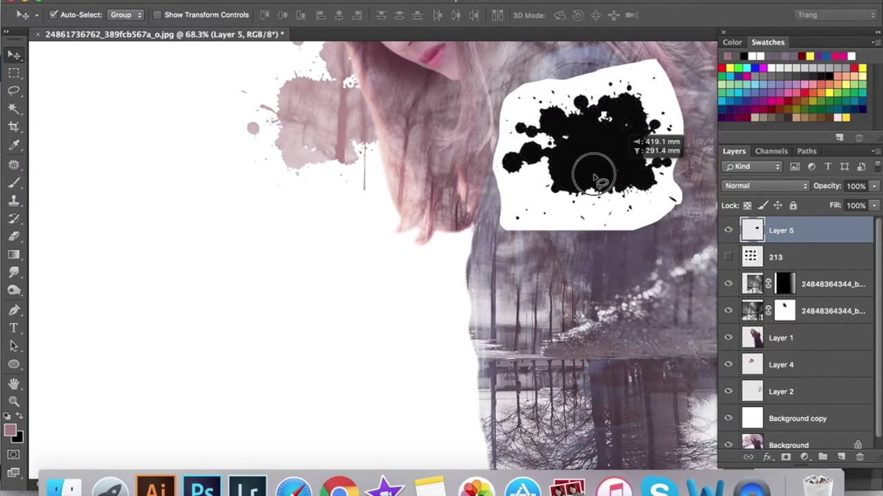
left_click(14, 108)
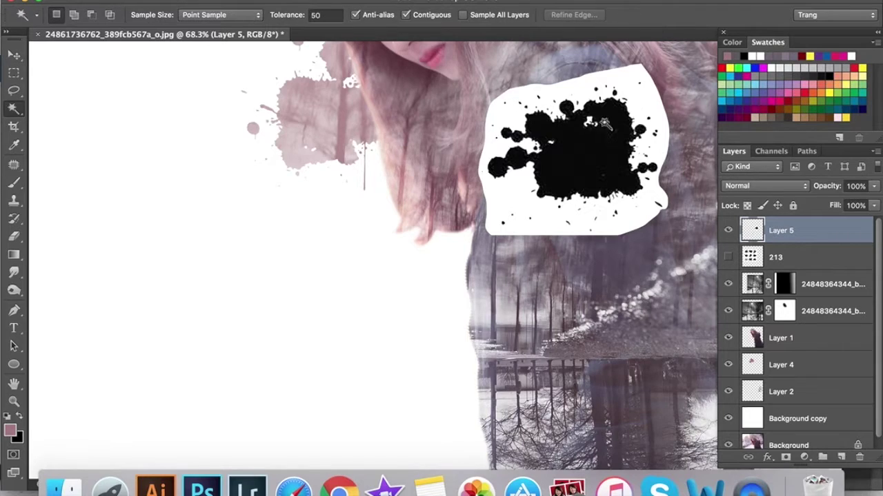
left_click(608, 161)
right_click(593, 164)
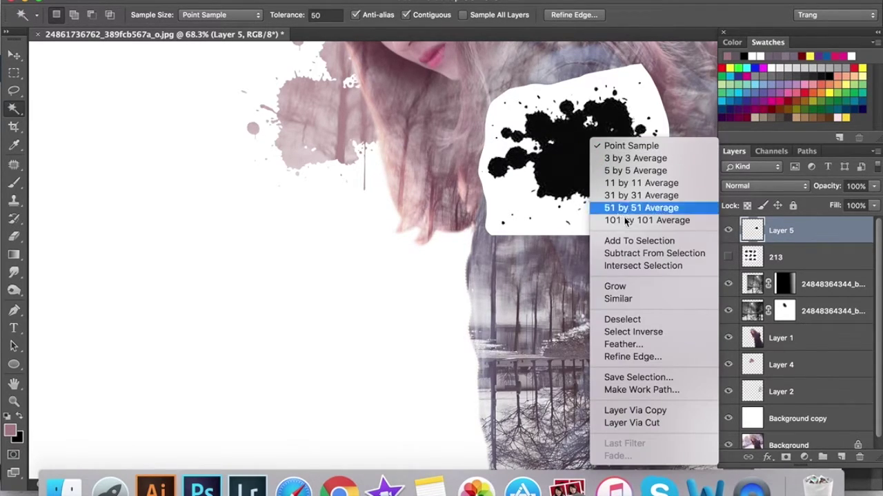
left_click(633, 300)
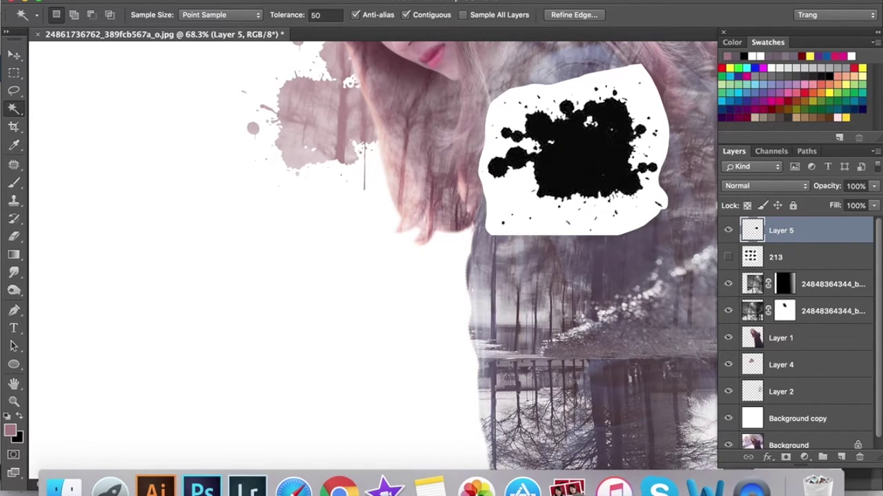
Define the selected splatter as a brush preset named 'giọt mực 2'.
left_click(156, 1)
left_click(214, 319)
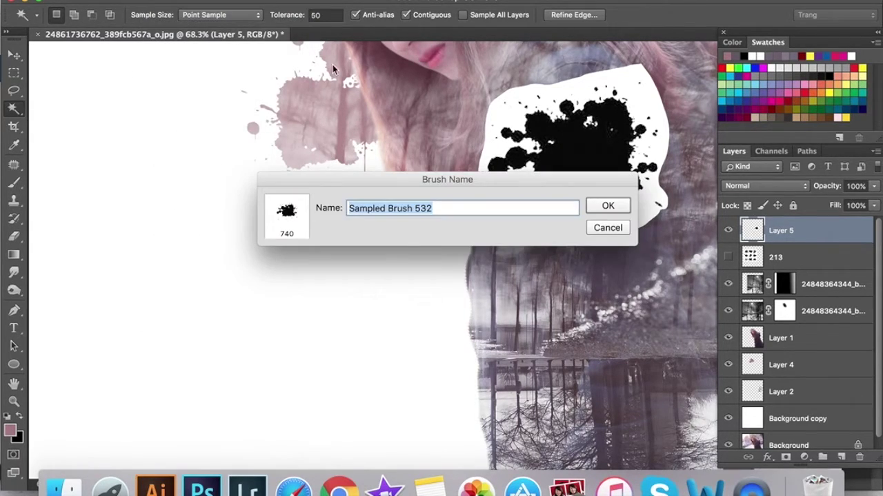
type("giot ")
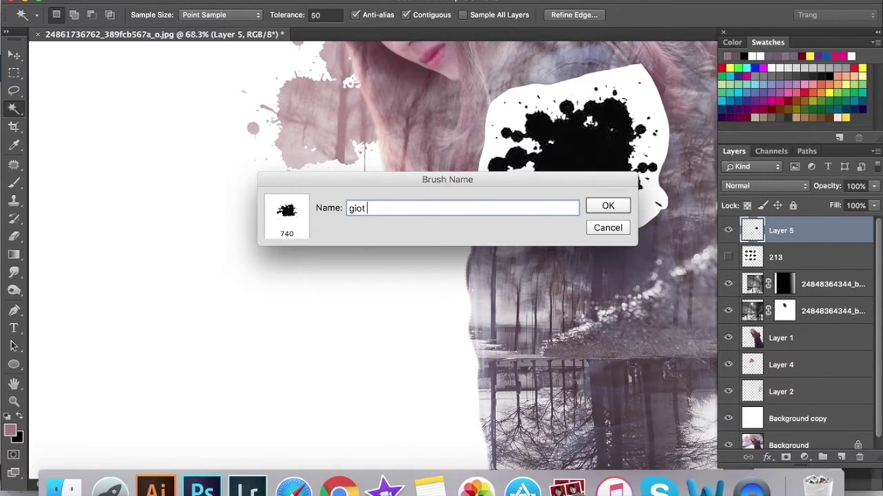
type("mực 2")
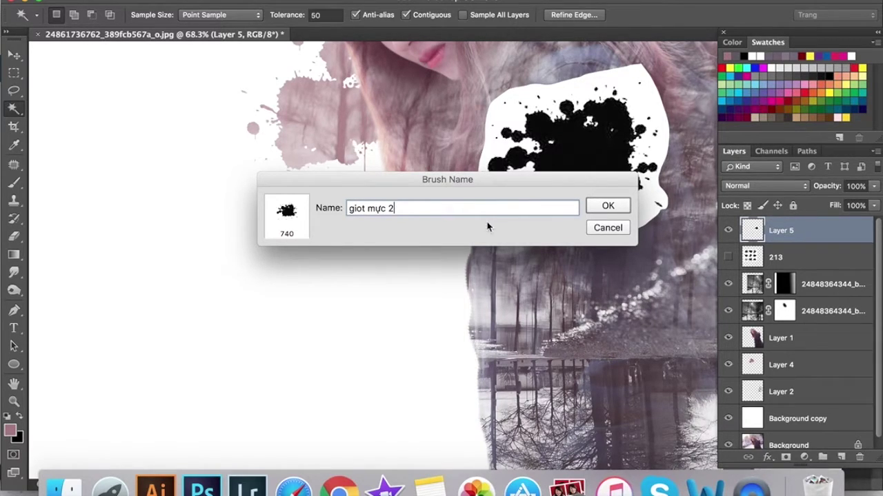
left_click(603, 207)
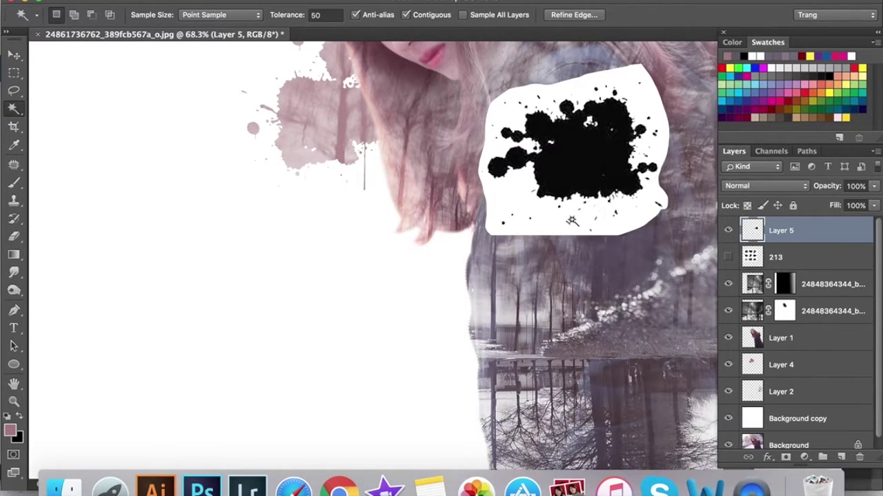
key("v")
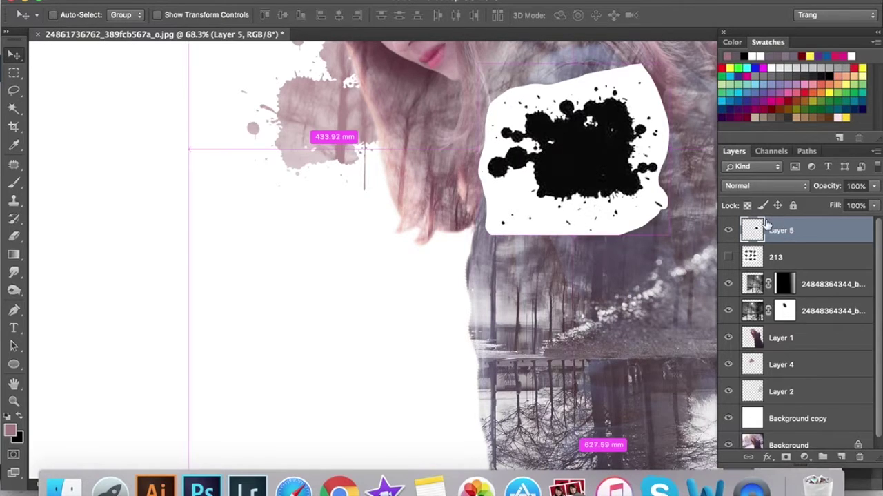
Delete the black ink splatter layers and select Layer 4 with its pink splatter.
key("BackSpace")
key("BackSpace")
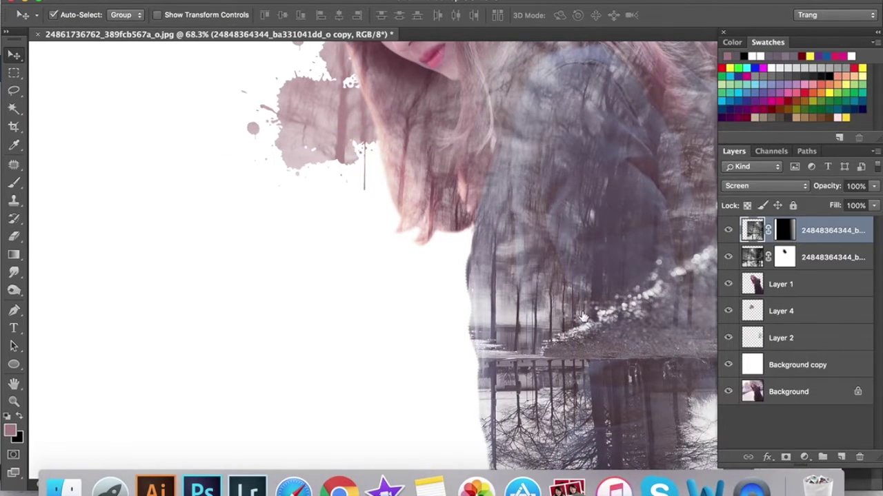
key("super+0")
left_click(788, 312)
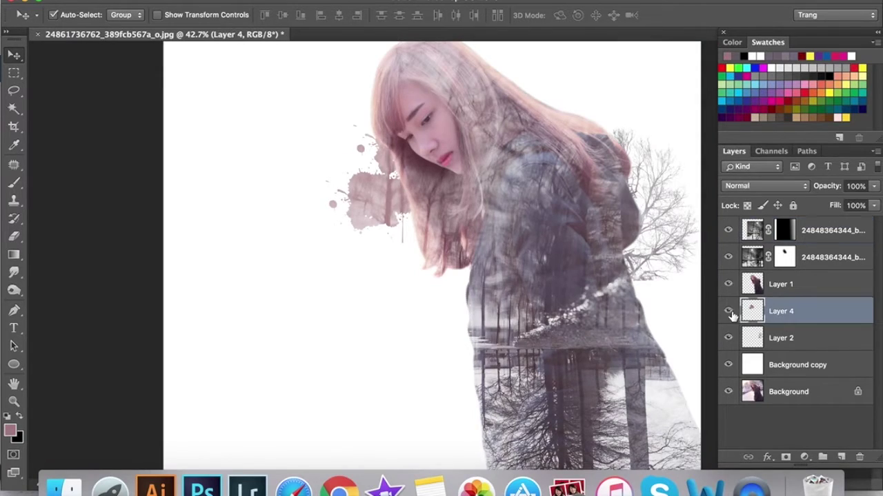
left_click(729, 314)
left_click(728, 312)
Pick the 740 px splatter brush and stamp a pink splatter below the hair at left.
key("b")
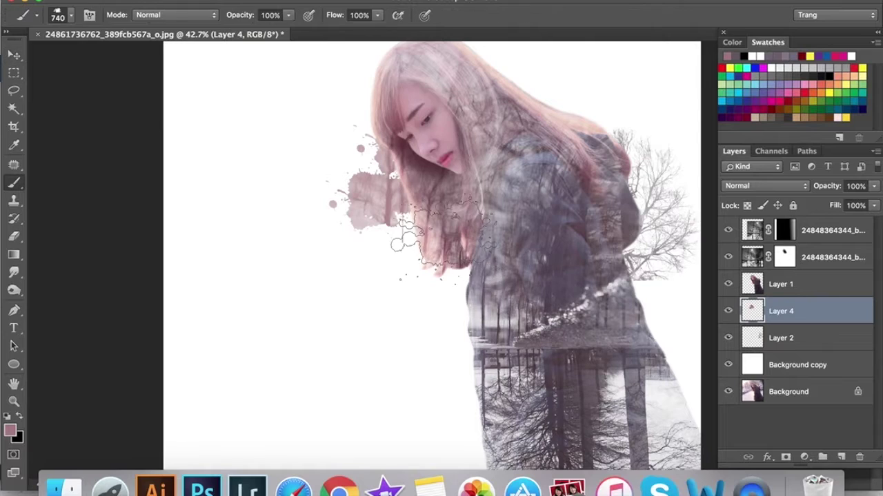
left_click(58, 14)
left_click(96, 215)
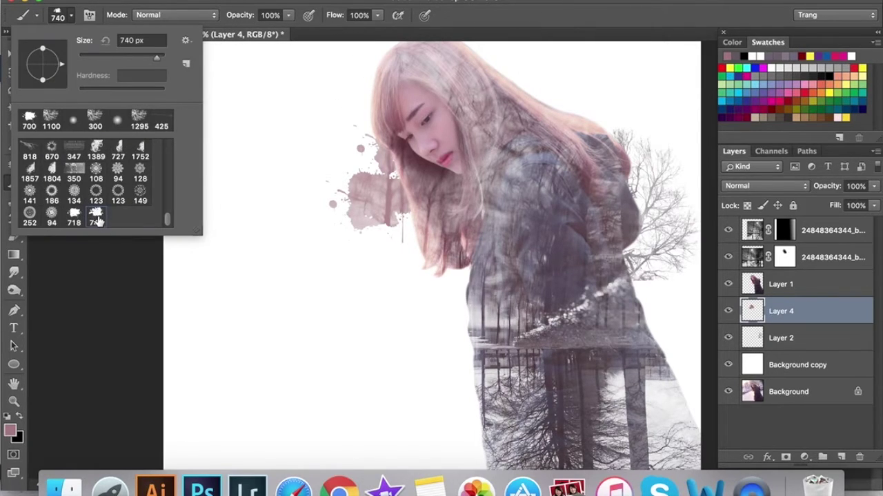
mouse_move(810, 315)
left_mouse_down()
mouse_move(469, 238)
mouse_move(413, 251)
mouse_move(802, 311)
mouse_move(791, 302)
left_mouse_up()
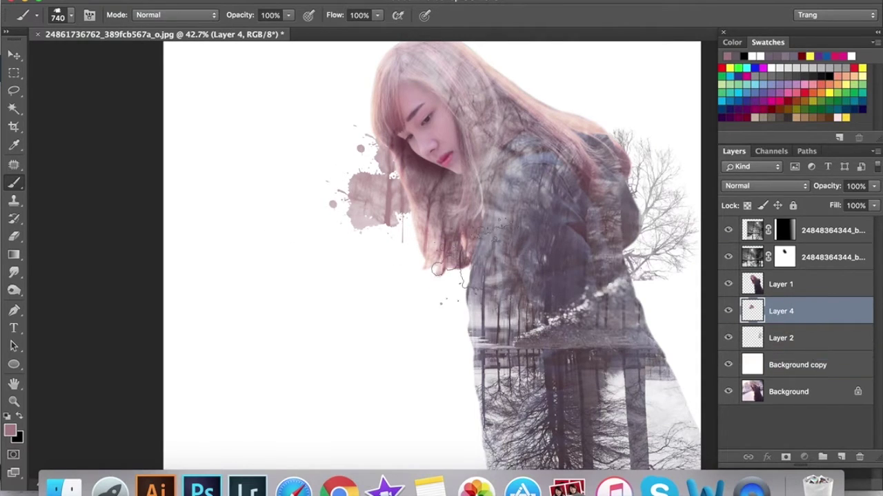
left_click(400, 241)
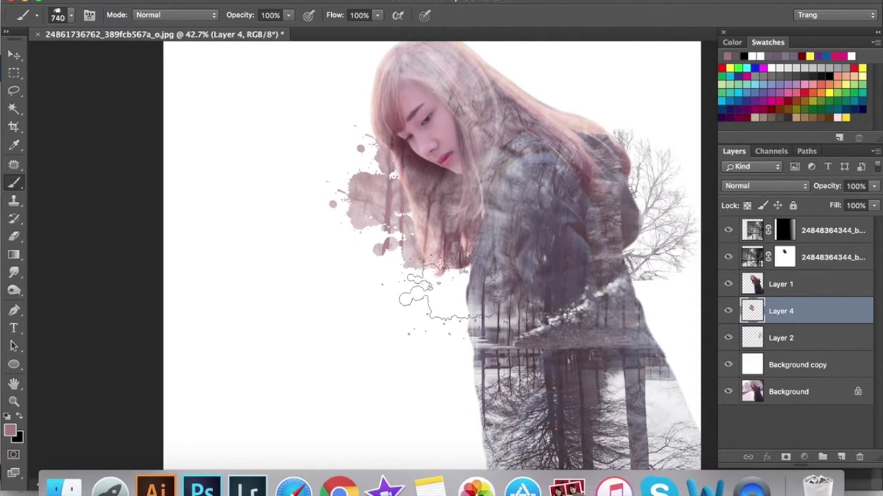
Rotate the splatter brush tip to about 45° and stamp pink splatter at the figure's lower left.
key("super+minus")
key("super+minus")
key("super+minus")
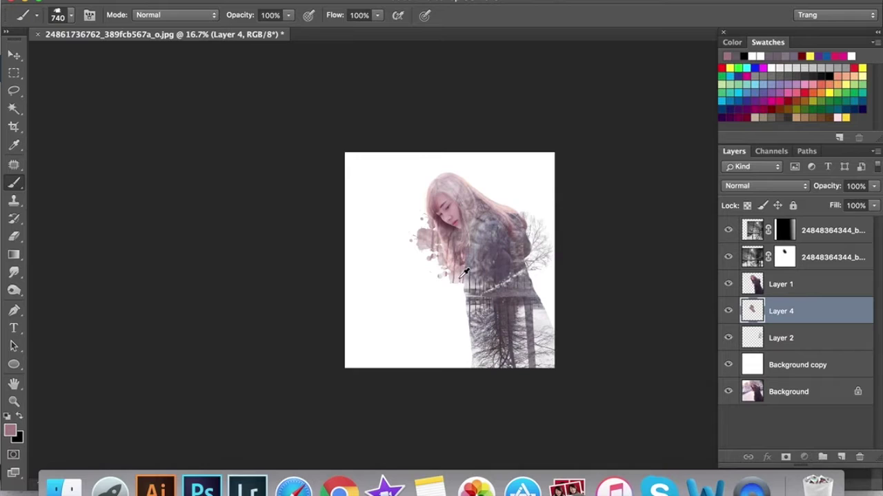
scroll(466, 273, "up", 3)
scroll(482, 289, "down", 10)
scroll(435, 255, "up", 10)
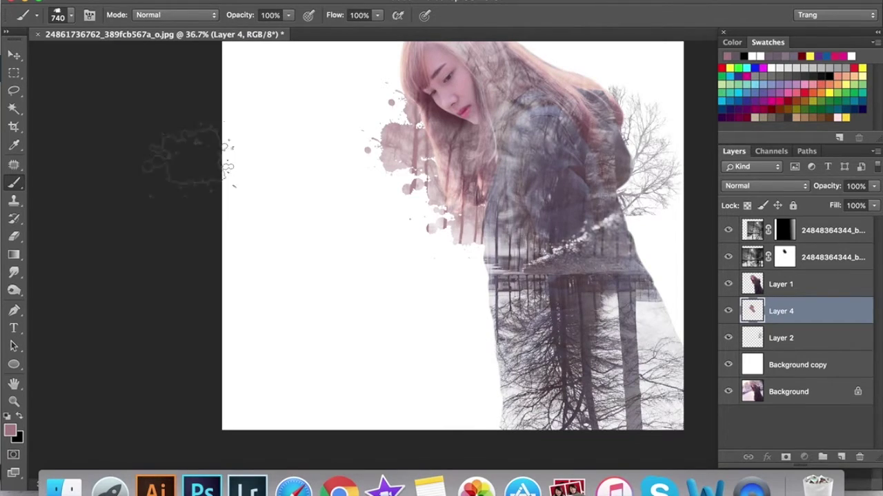
left_click(60, 15)
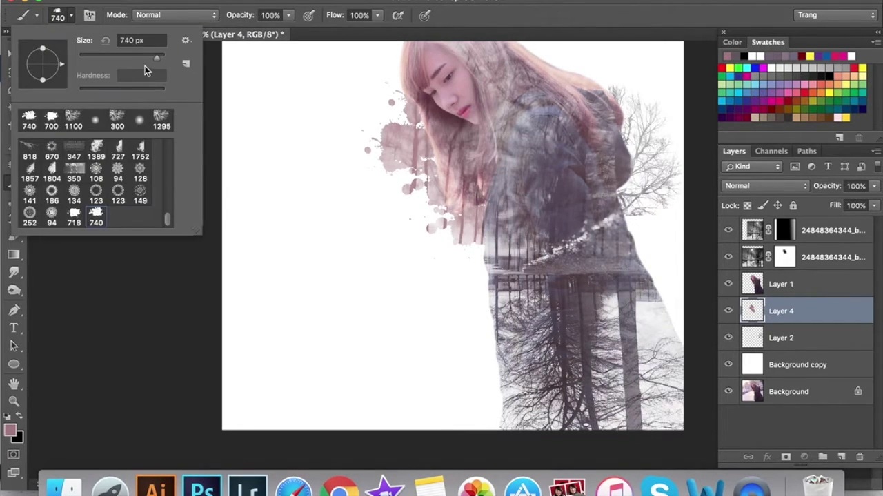
left_click_drag(62, 65, 55, 50)
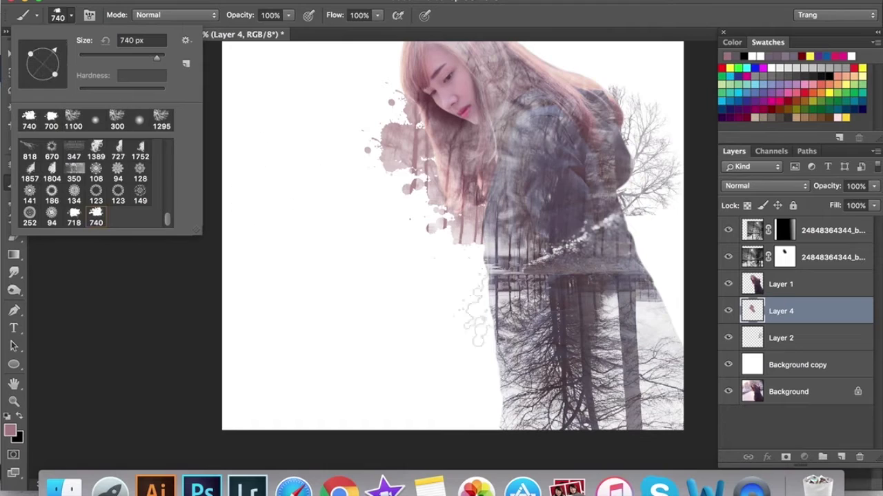
left_click(474, 337)
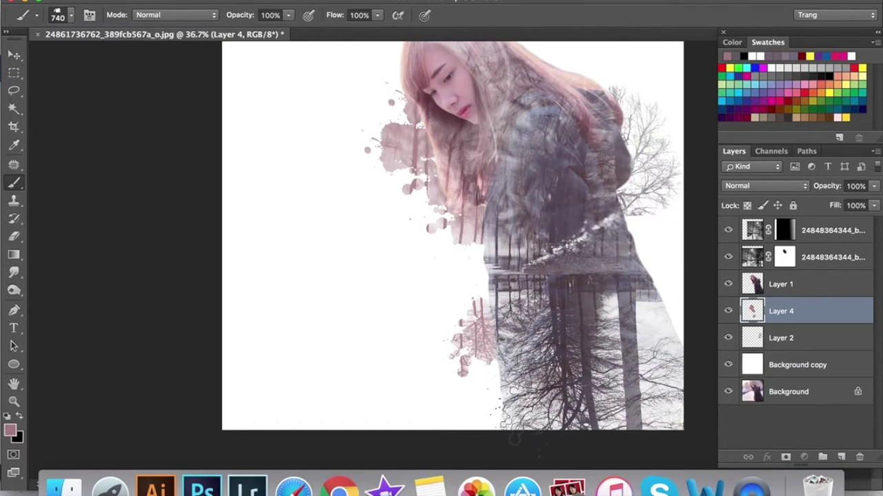
Sample grey from the image, redo an unwanted stamp, and stamp a splatter at the figure's lower left.
key("i")
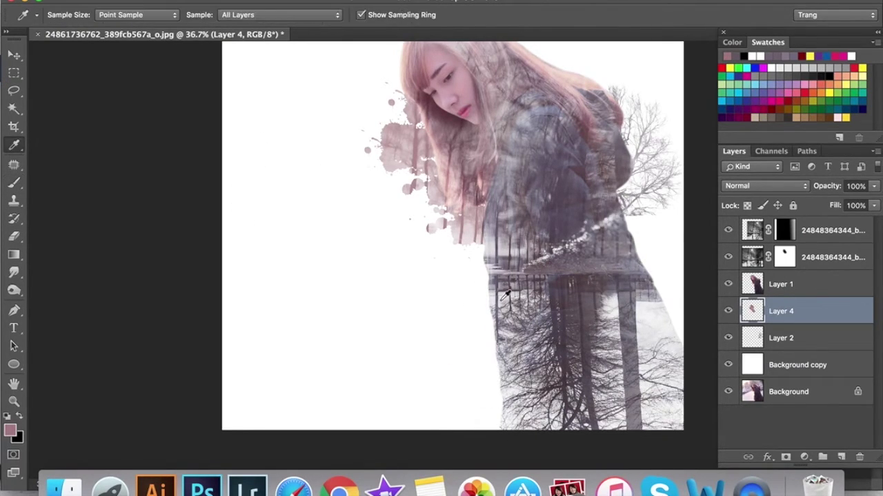
left_click(497, 303)
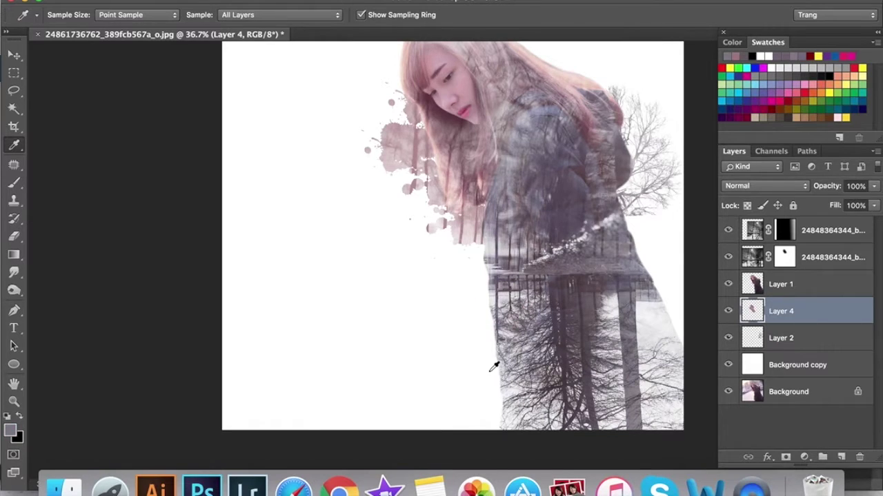
key("b")
left_click(486, 336)
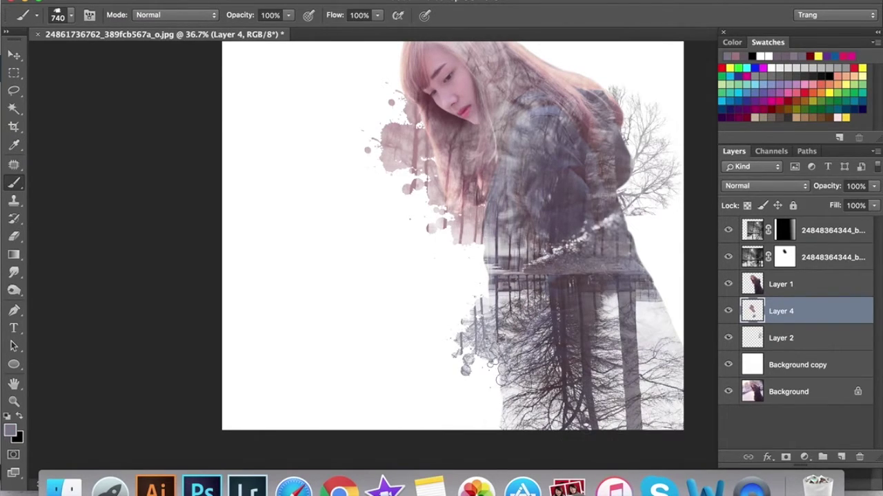
key("ctrl+z")
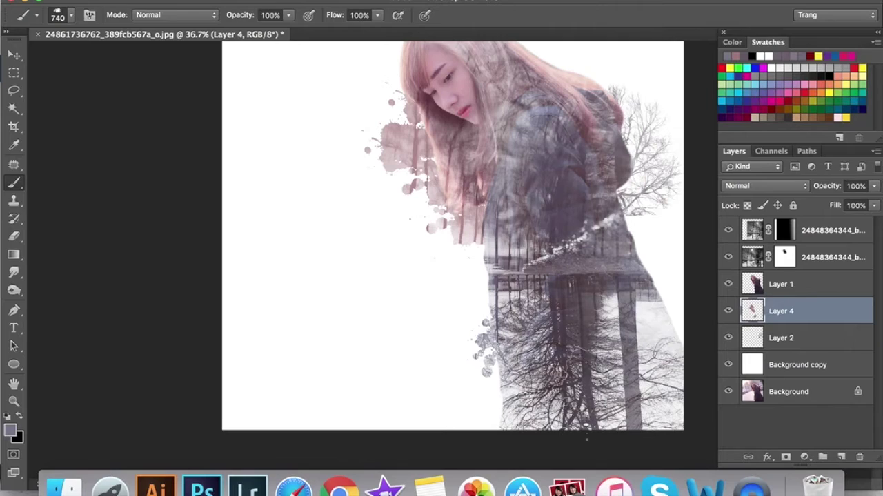
key("i")
left_click(554, 282)
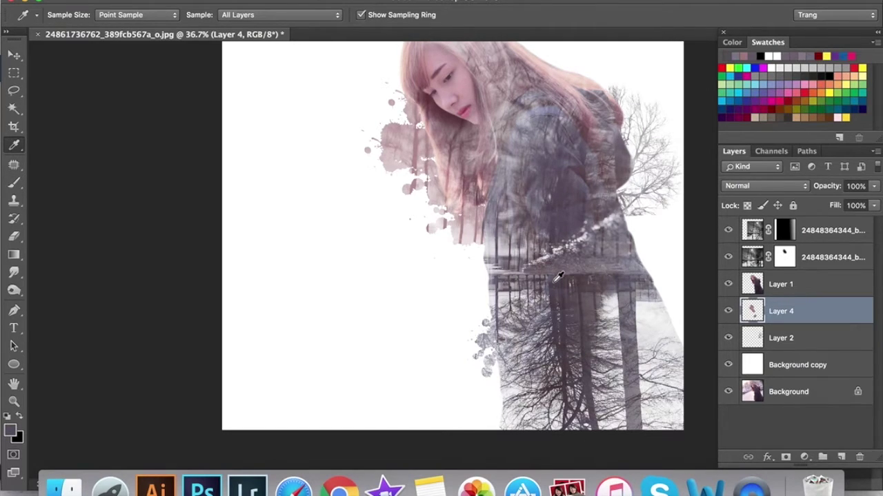
key("b")
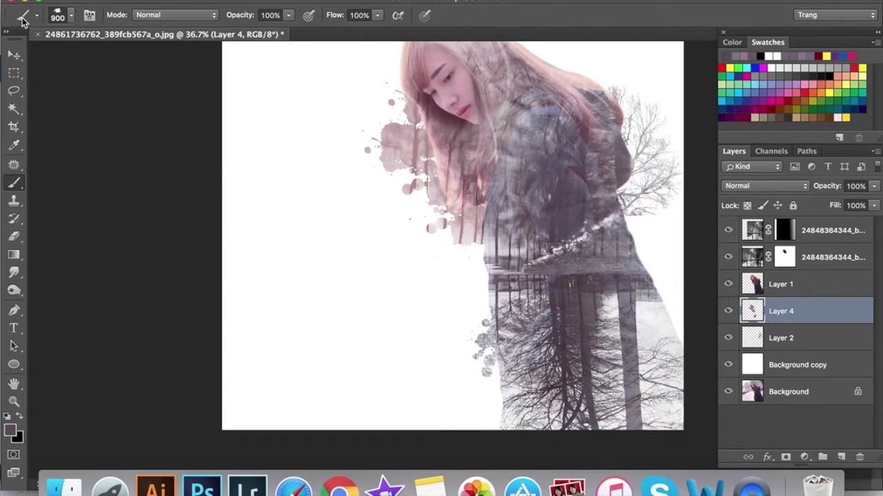
left_click(72, 16)
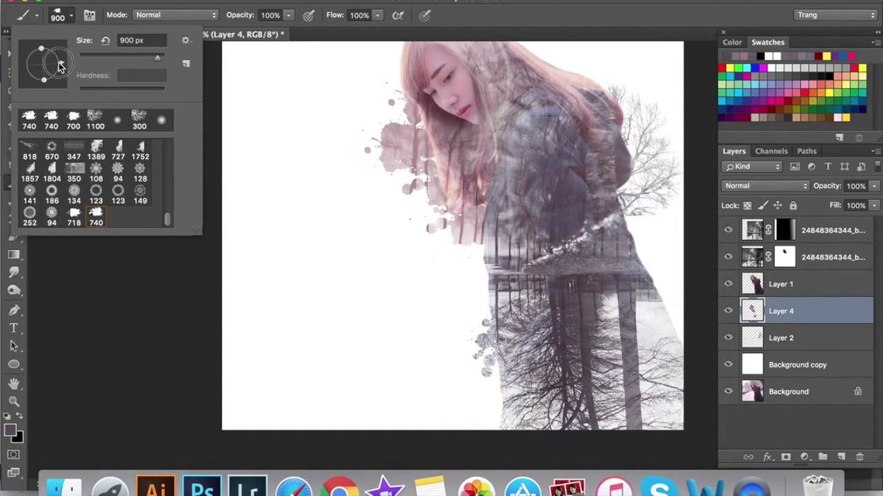
left_click(456, 385)
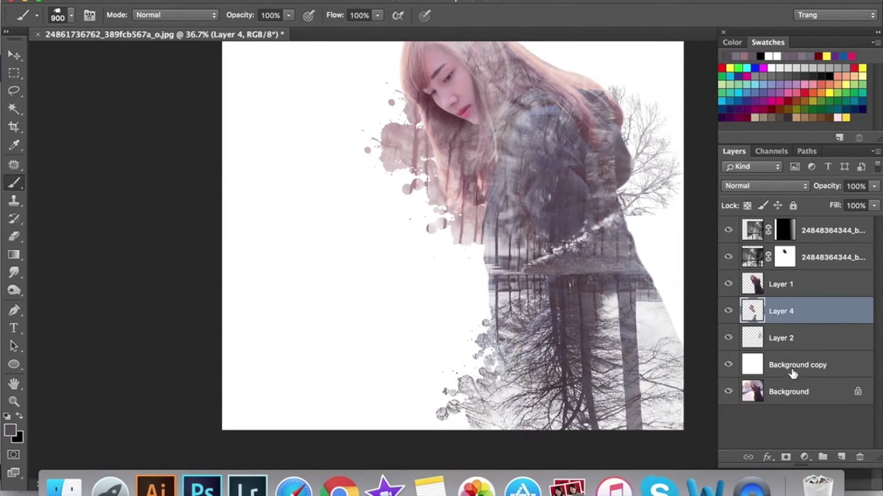
Switch to the 700 px splatter brush, rotate its angle, and enlarge it to 1000 px.
left_click(66, 20)
left_click(95, 119)
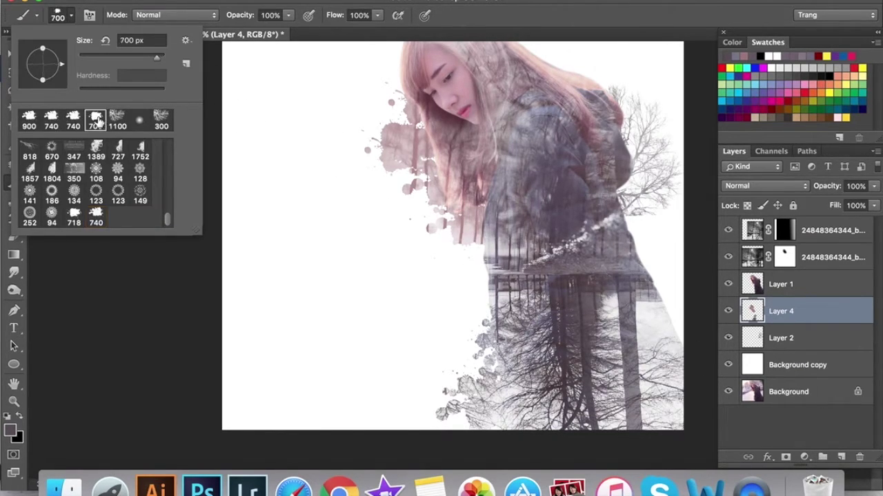
left_click_drag(62, 63, 58, 59)
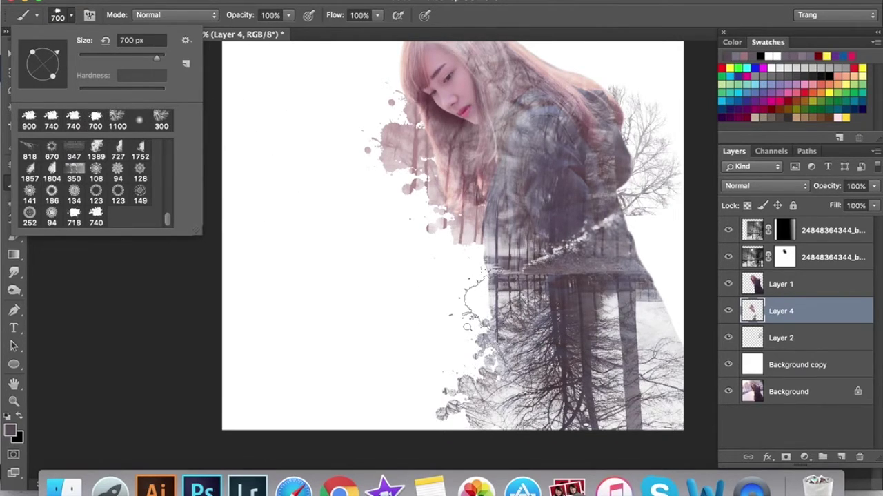
left_click(791, 306)
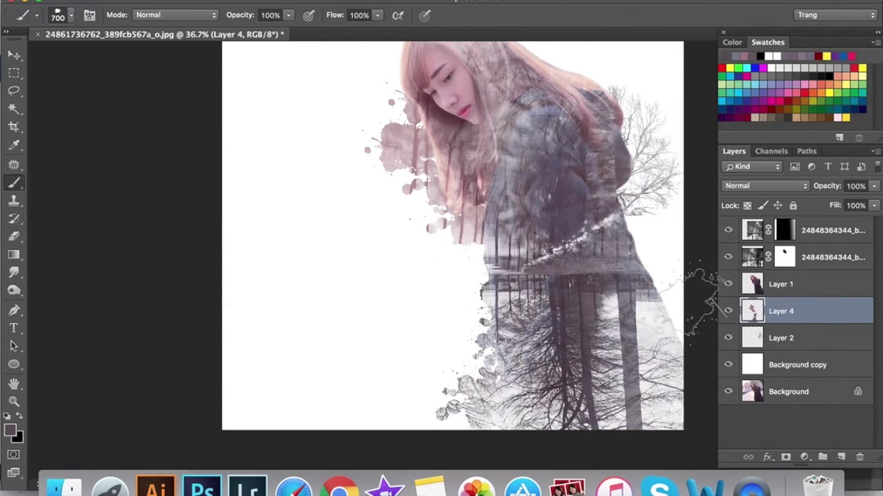
key("bracketright")
key("bracketright")
key("bracketright")
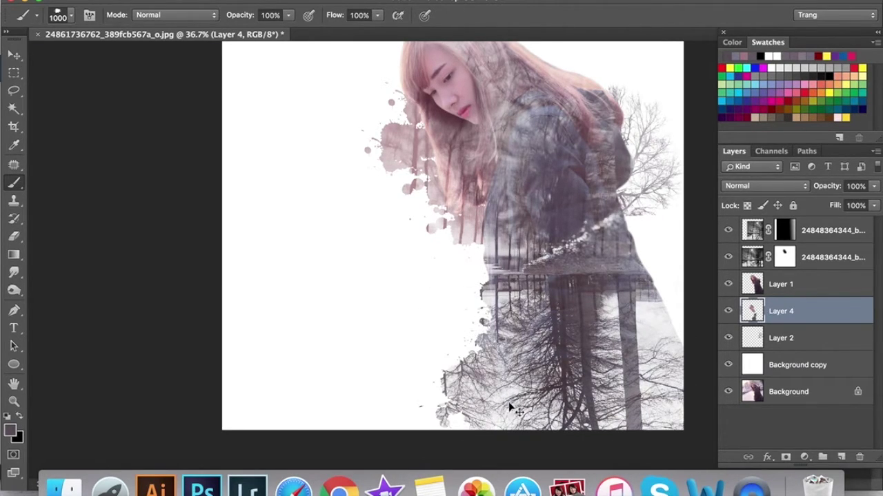
Replace a grey splatter left of the hair with a pink one sampled from the hair colour.
scroll(457, 283, "down", 3)
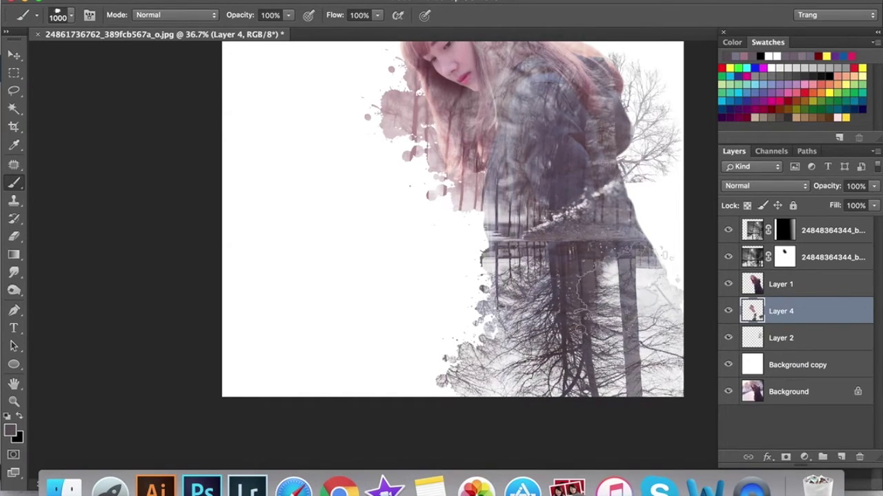
scroll(662, 310, "down", 3)
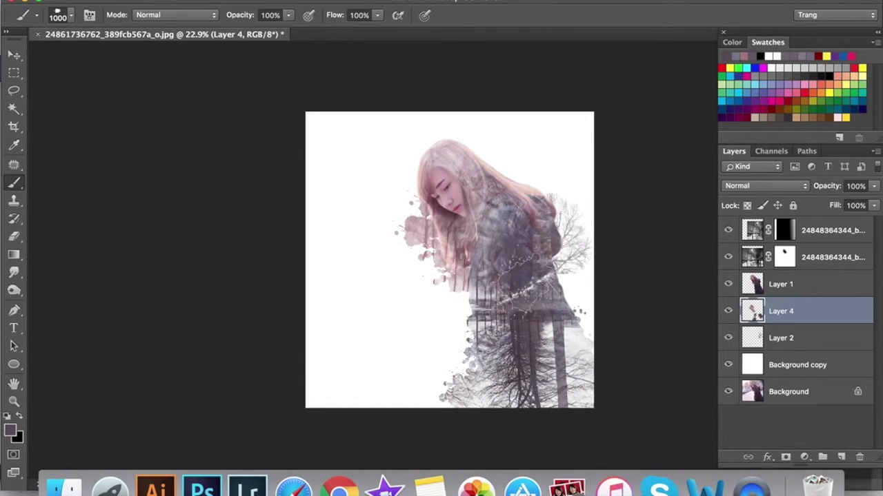
left_click(428, 193)
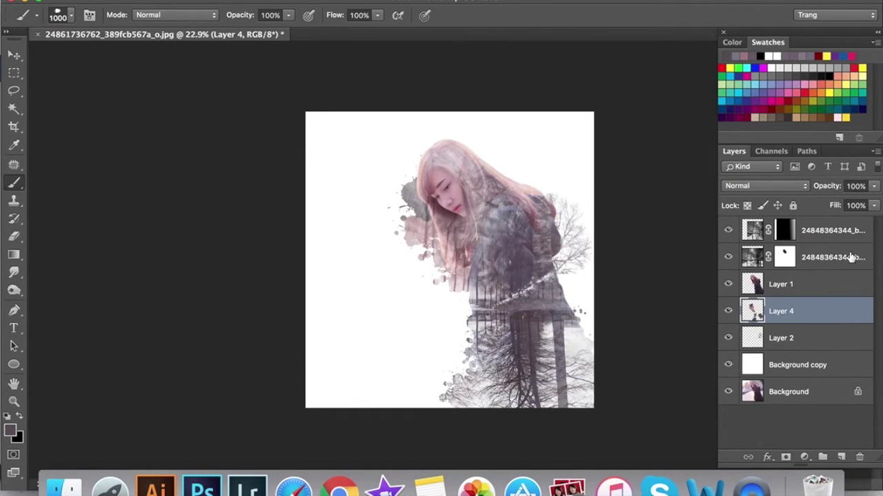
key("super+z")
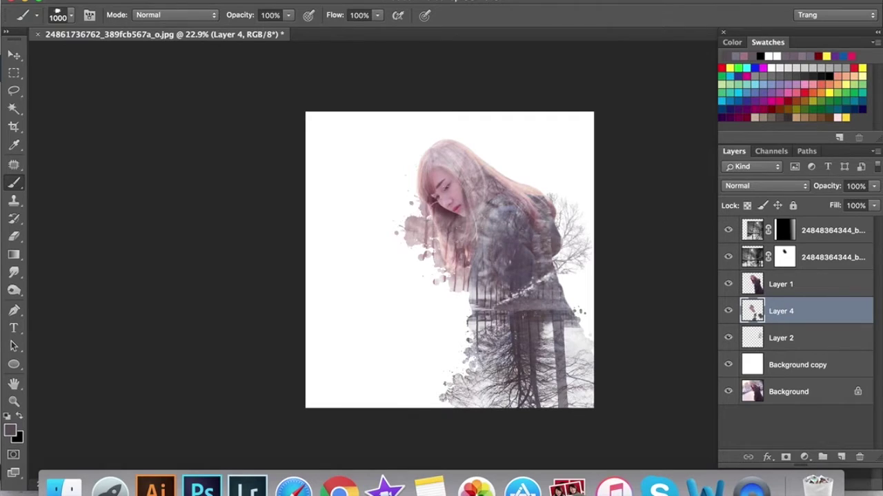
key("i")
left_click(424, 184)
key("b")
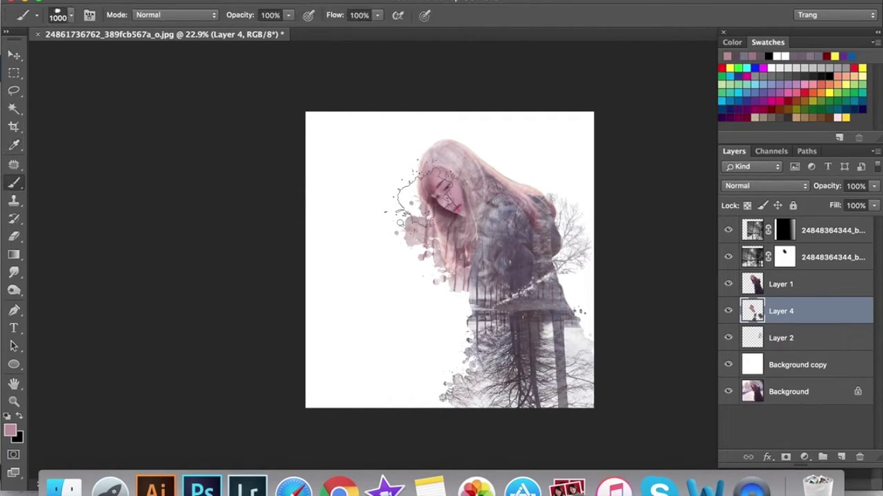
left_click(422, 211)
key("v")
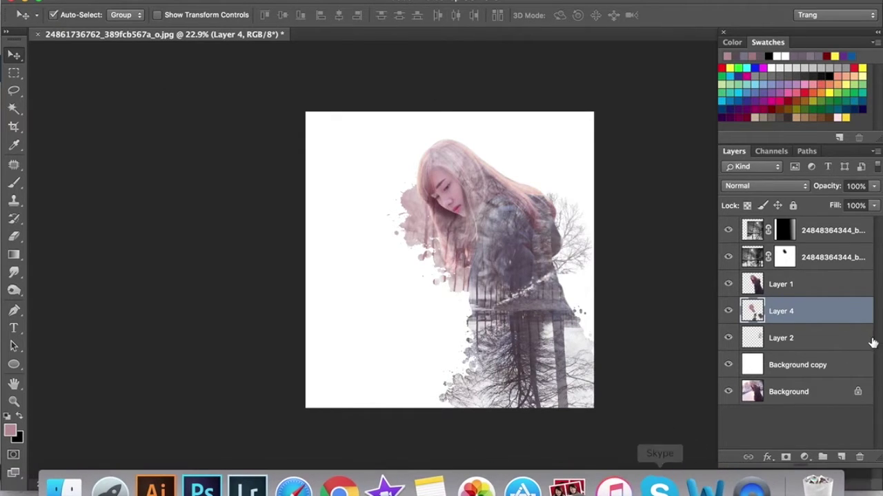
Add a 'BLACK GIRL' text layer, scale it up about 441%, and move it left of the figure.
left_click(820, 232)
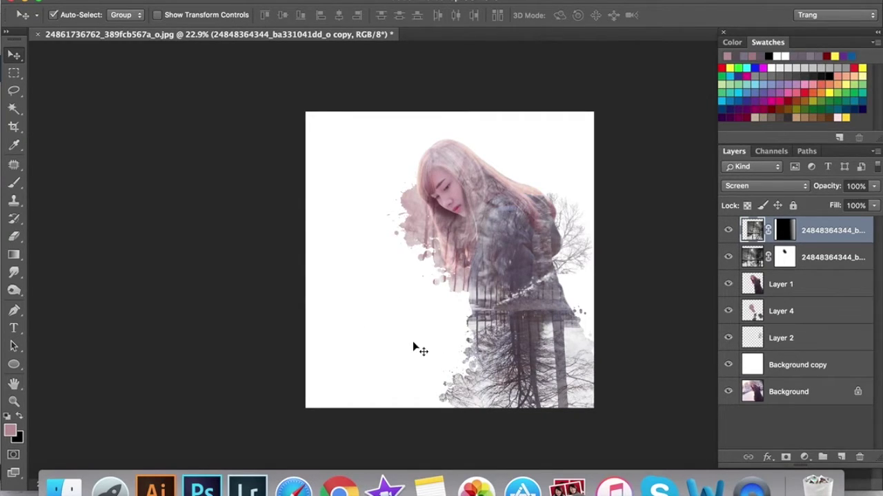
key("t")
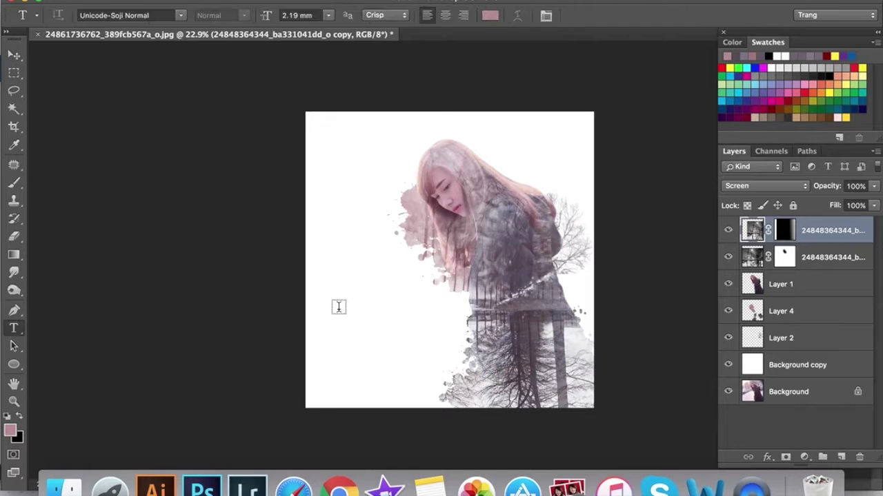
left_click(551, 378)
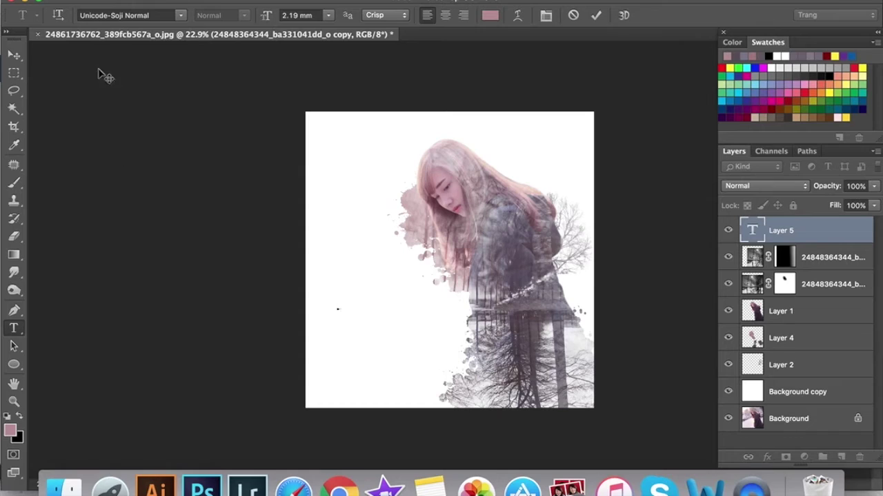
key("ctrl+Return")
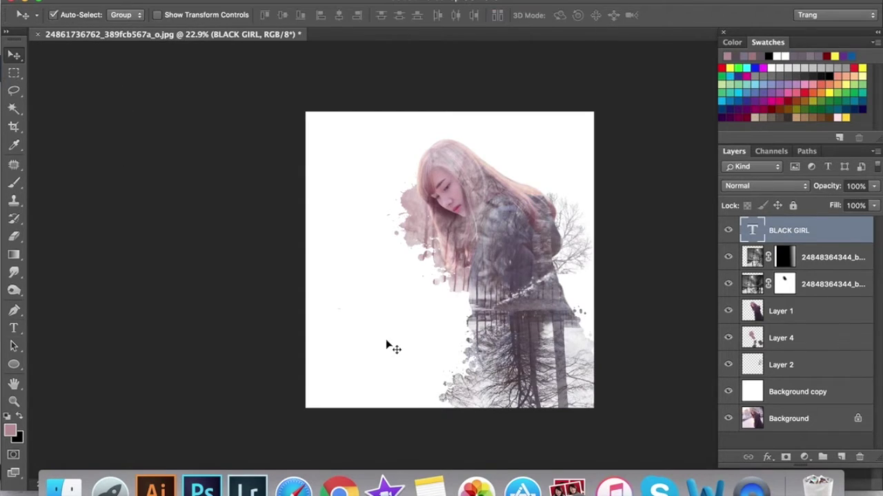
key("ctrl+t")
left_click_drag(348, 319, 450, 363)
key("Return")
left_click_drag(433, 330, 422, 328)
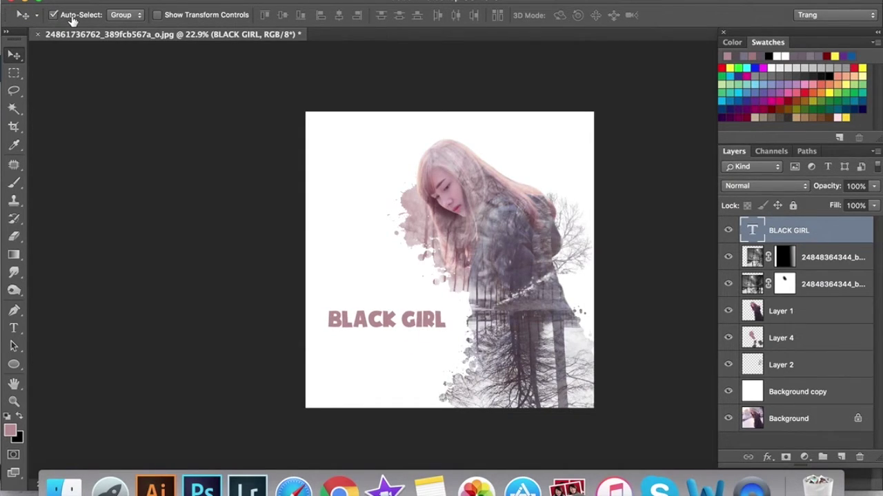
Change the BLACK GIRL title to Felix Titling Regular and bring up its text colour picker.
double_click(386, 320)
left_click(108, 15)
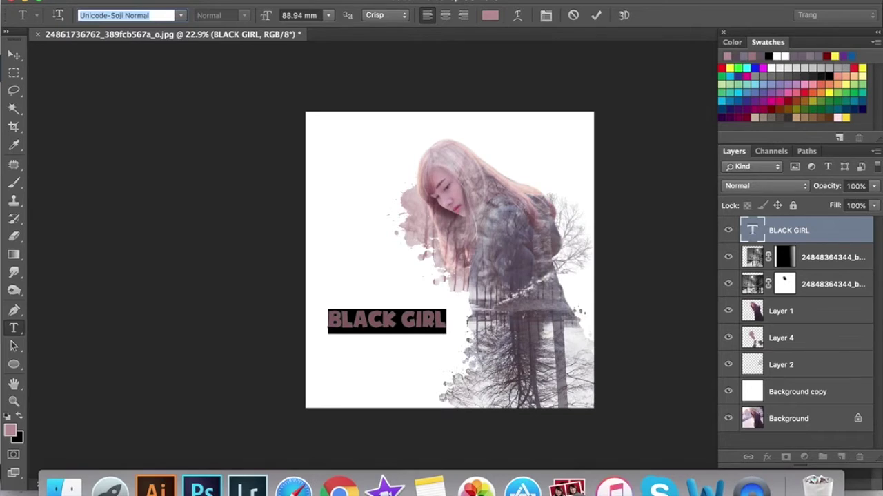
type("F")
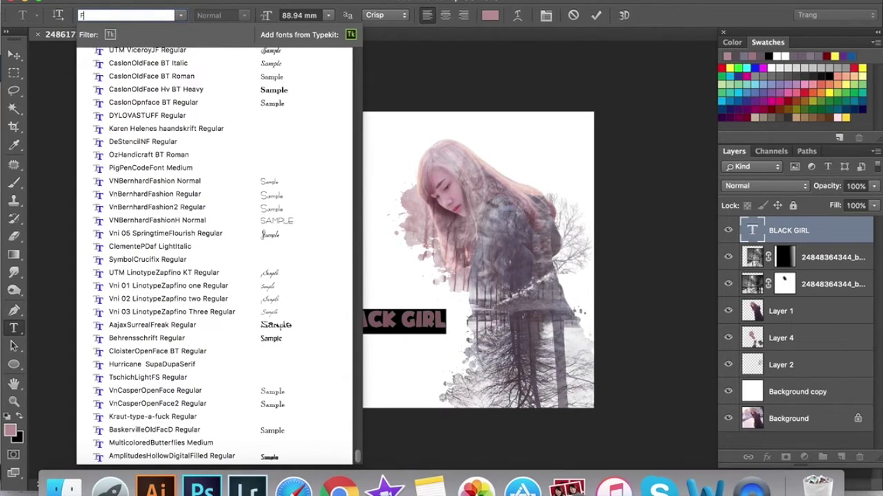
type("ELIX")
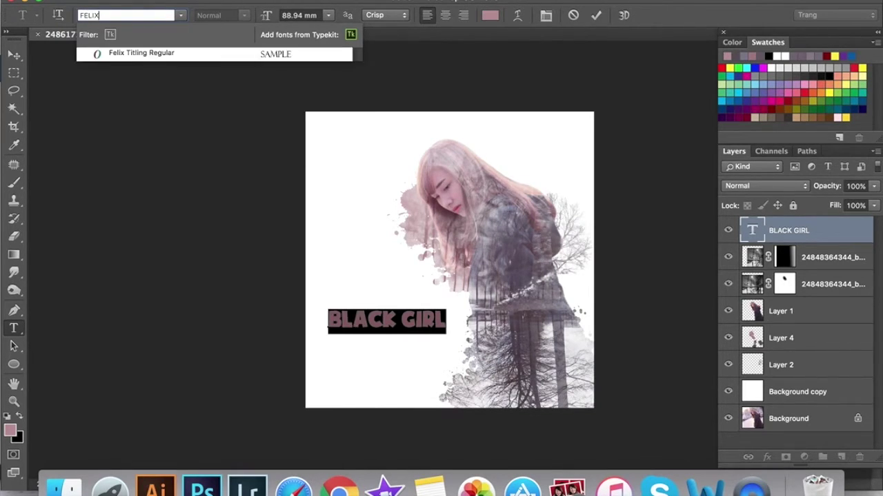
left_click(123, 53)
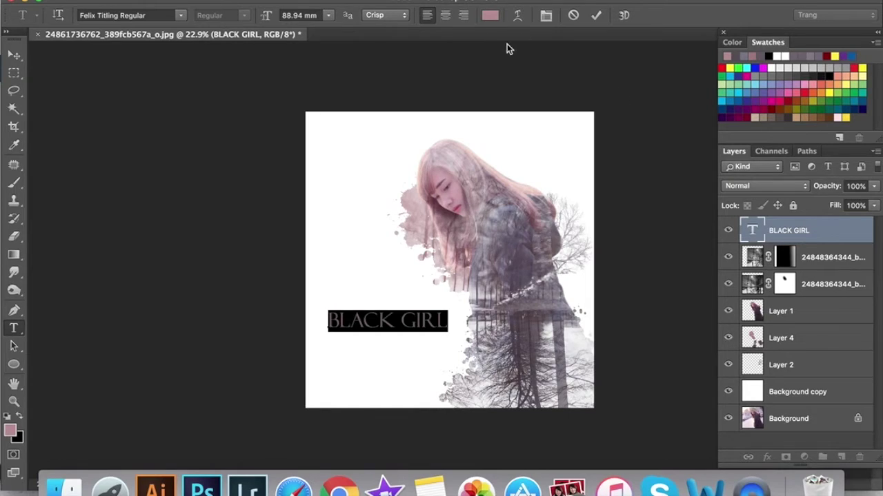
left_click(486, 15)
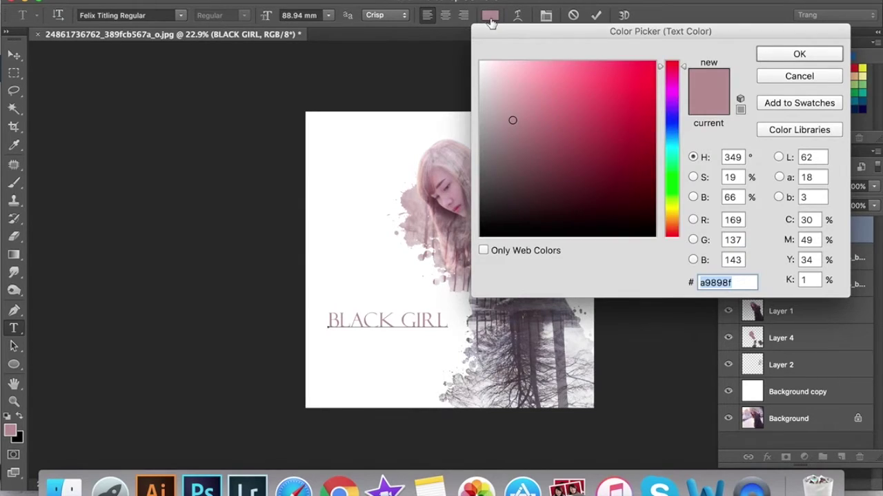
Sample tones from the photo until the title colour is muted grey 92919f, and apply it.
left_click(514, 316)
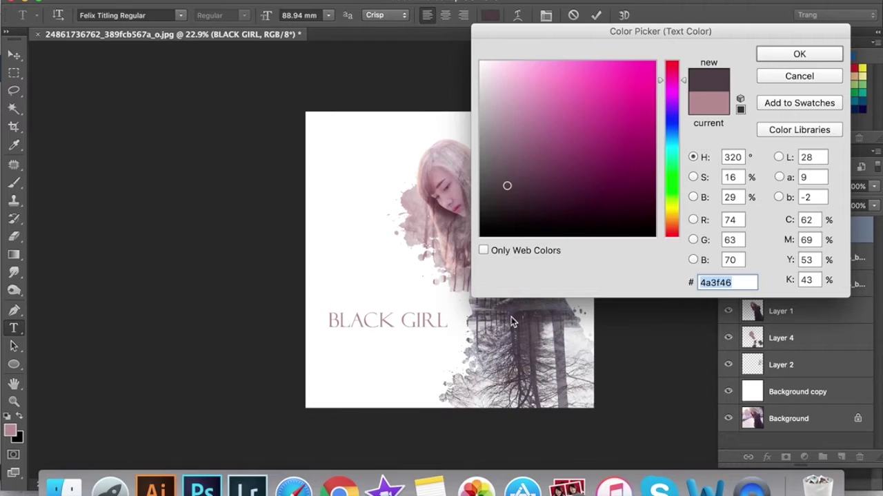
left_click(470, 320)
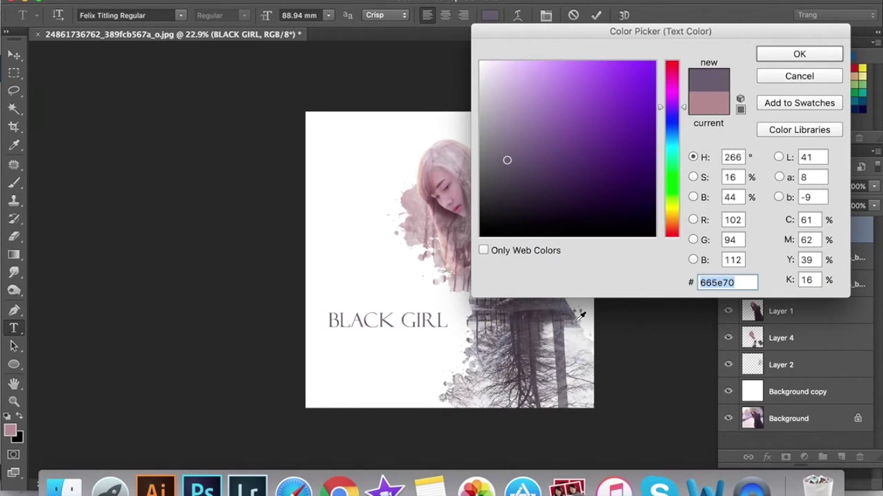
left_click(515, 314)
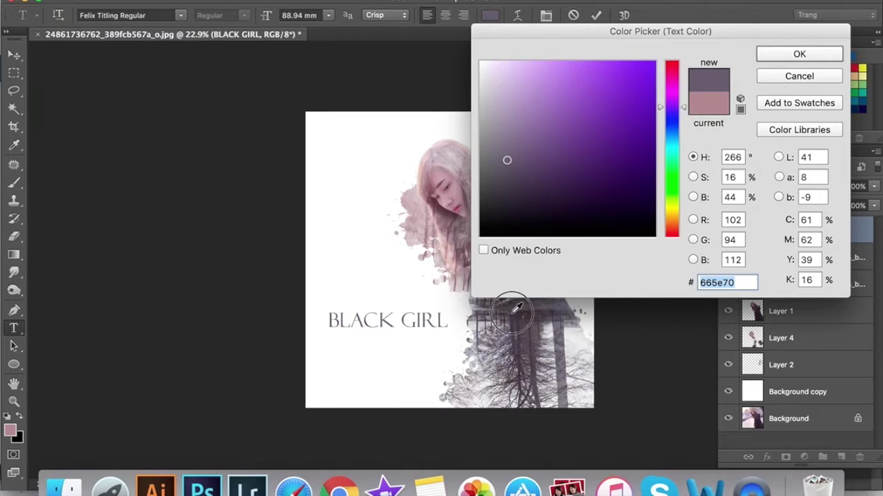
left_click(560, 323)
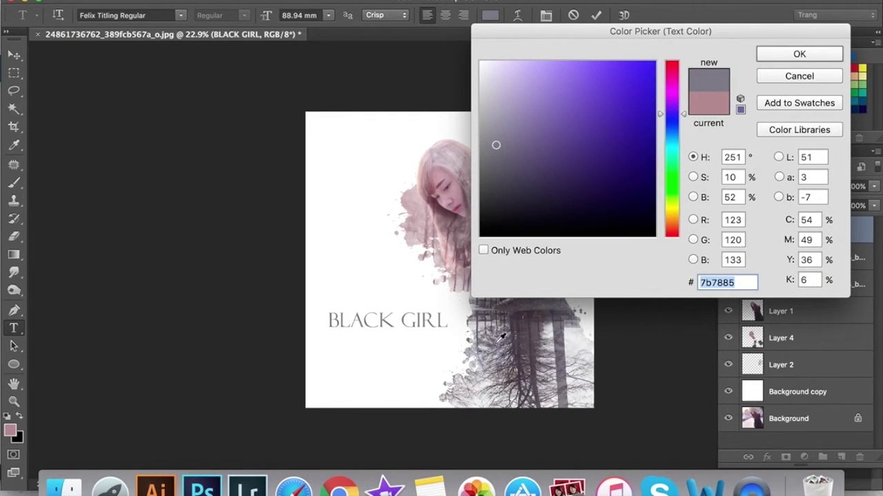
left_click(515, 314)
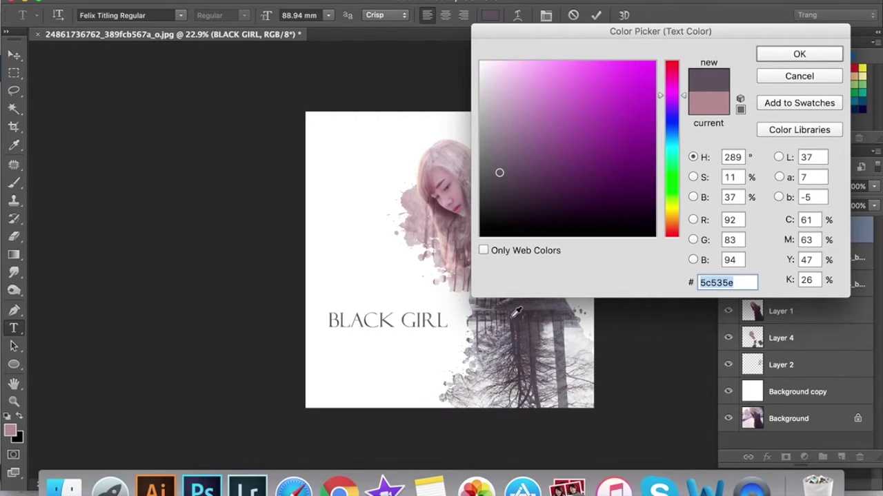
left_click(565, 301)
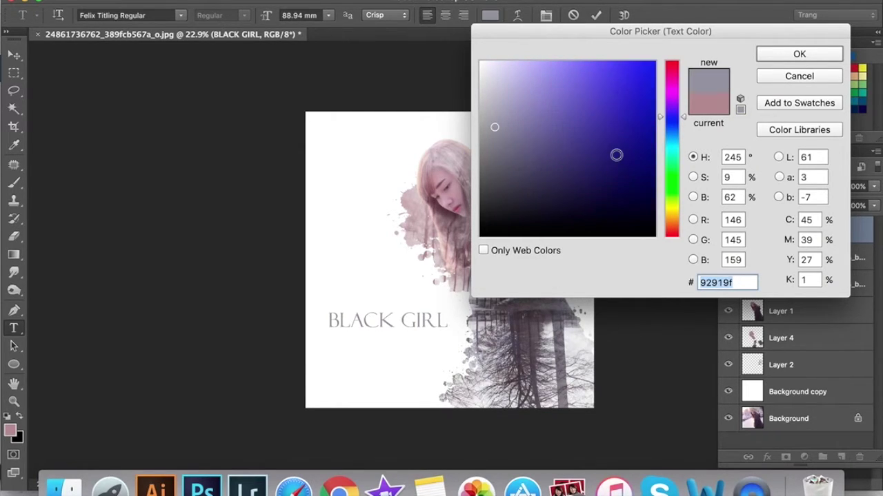
left_click(769, 58)
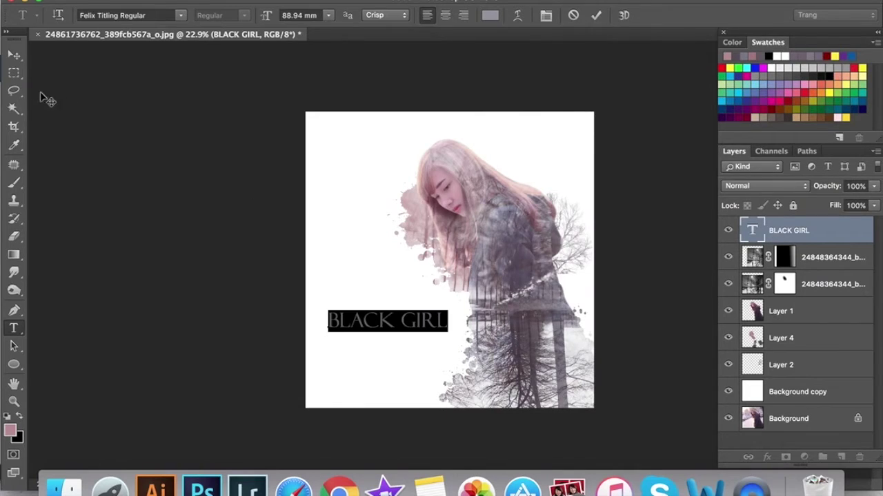
left_click(17, 58)
key("super+t")
Scale the BLACK GIRL title to about 115% and nudge it slightly left.
left_click_drag(455, 337, 483, 353)
scroll(454, 228, "up", 3)
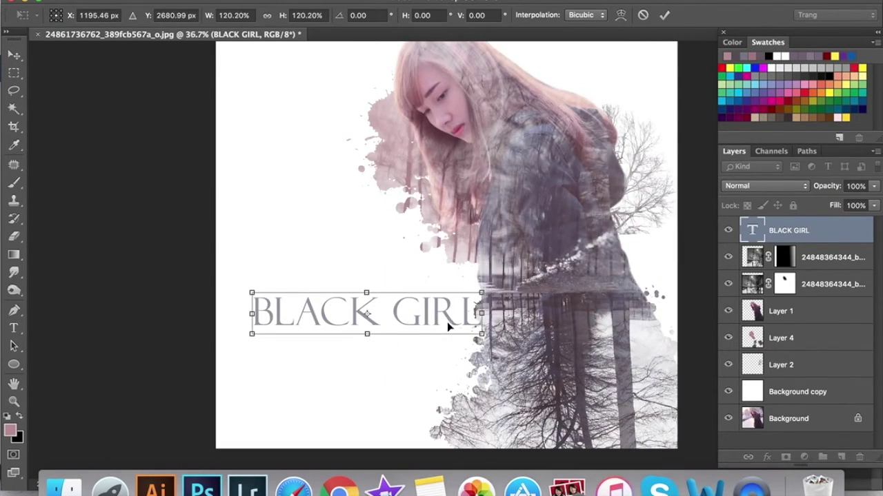
left_click_drag(437, 316, 430, 313)
left_click_drag(473, 331, 461, 331)
key("Return")
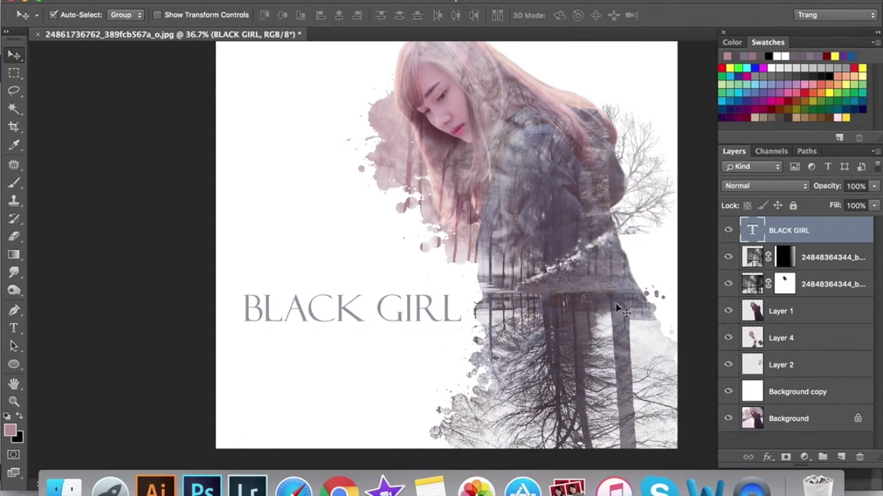
Darken the title to grey 565562 and place a duplicate copy directly beneath it.
double_click(752, 232)
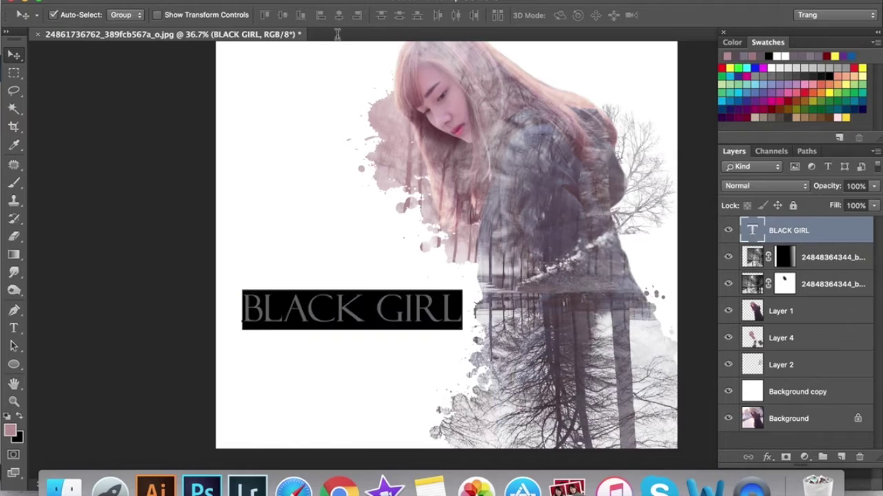
left_click(490, 15)
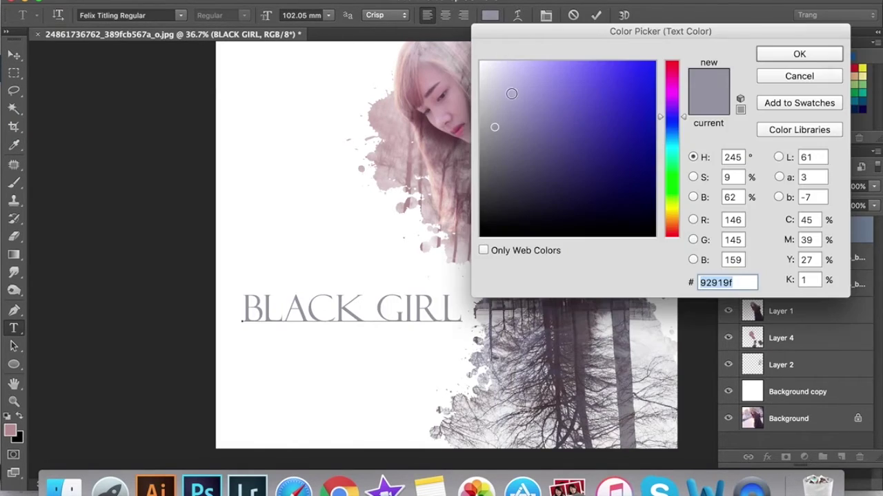
mouse_move(509, 140)
left_mouse_down()
mouse_move(514, 162)
mouse_move(503, 170)
left_mouse_up()
left_click(798, 53)
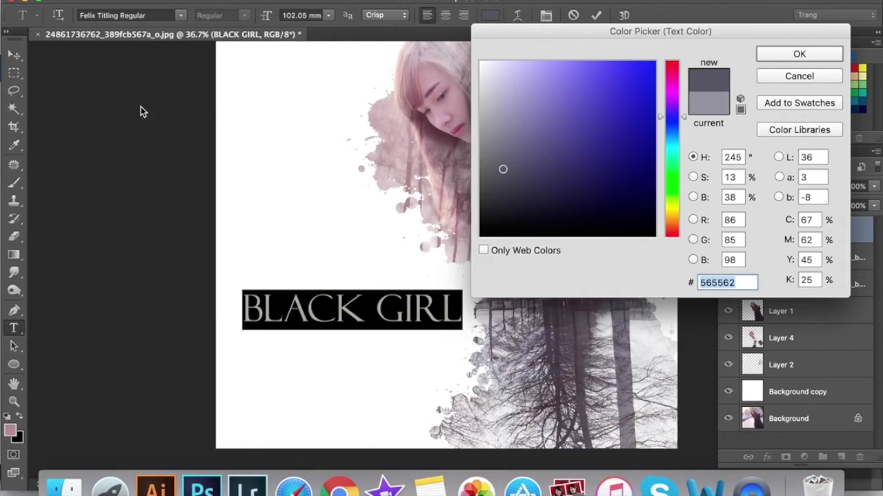
left_click(268, 221)
key("v")
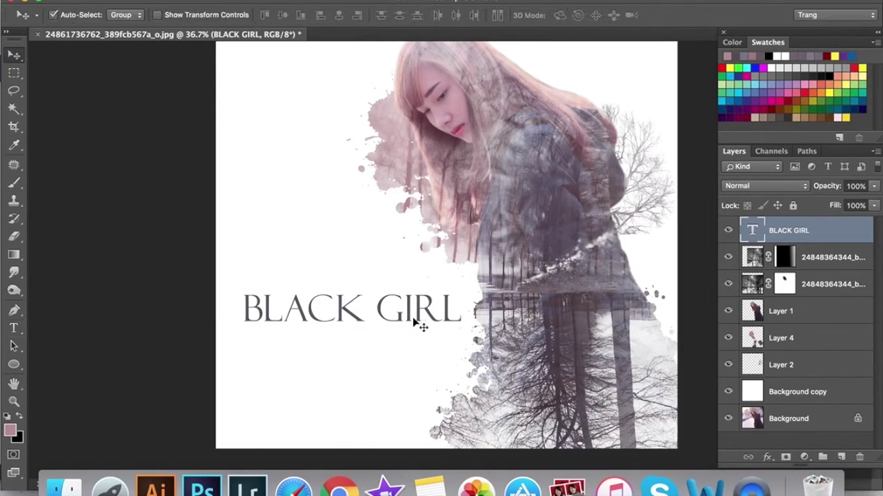
left_click_drag(420, 314, 417, 313)
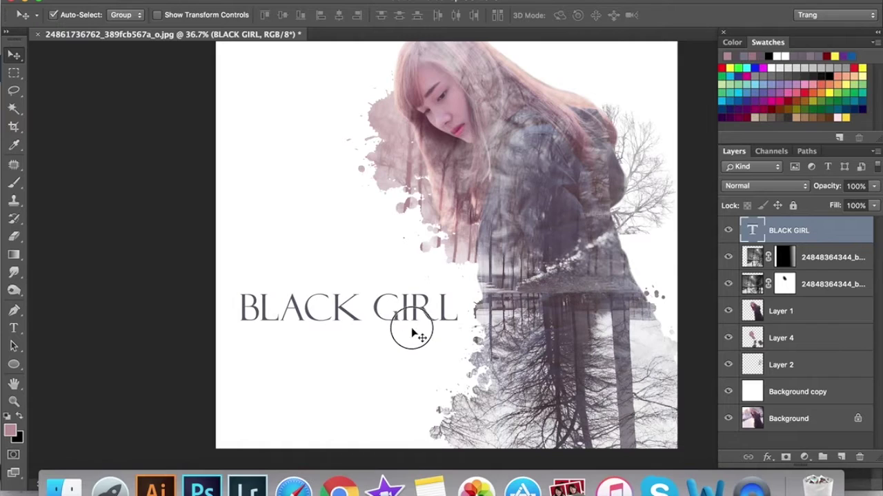
left_click_drag(414, 353, 414, 354)
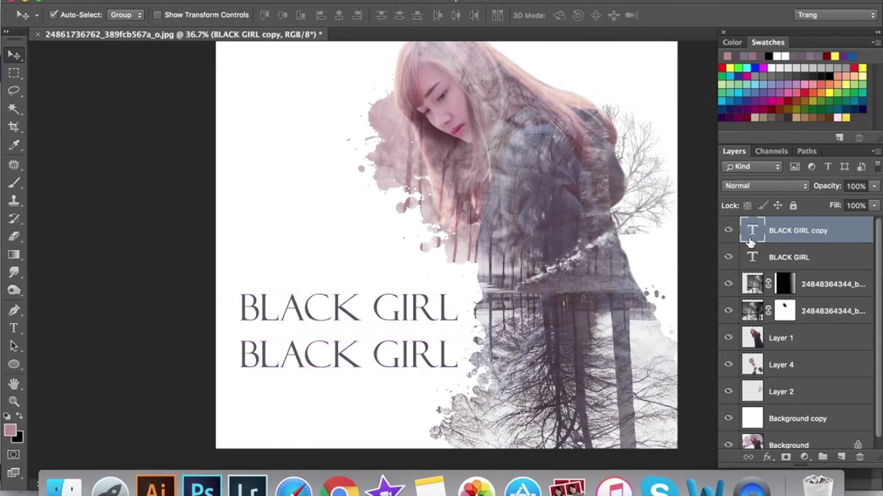
Retype the copied title as 'GRAPHIC DESIGNER' and shrink it to about half size.
double_click(751, 233)
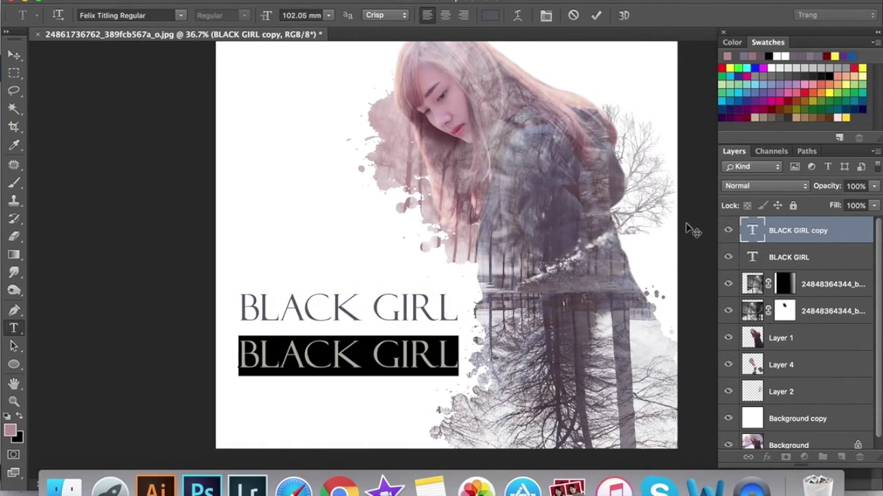
type("GRAP")
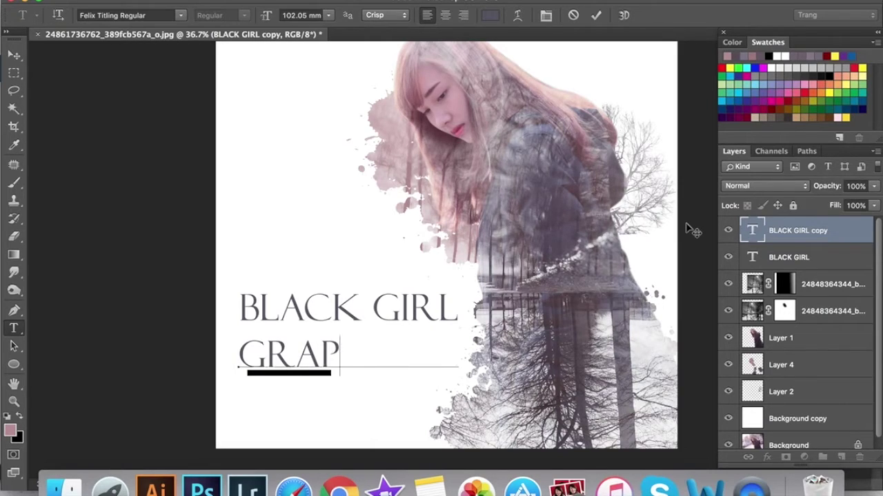
type("HIC DES")
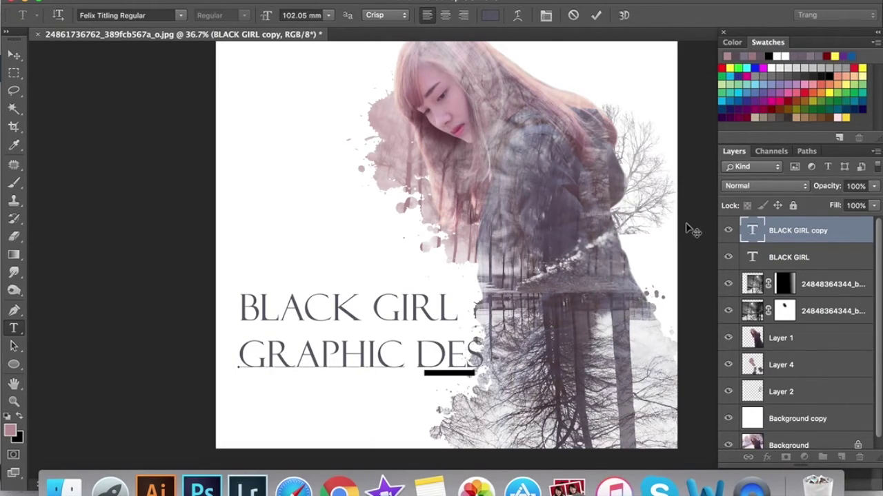
type("IGNE")
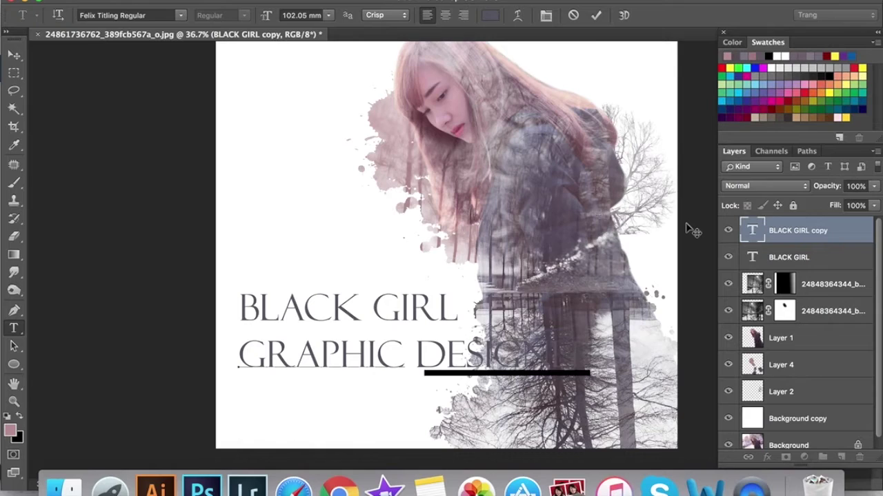
left_click(13, 54)
key("ctrl+t")
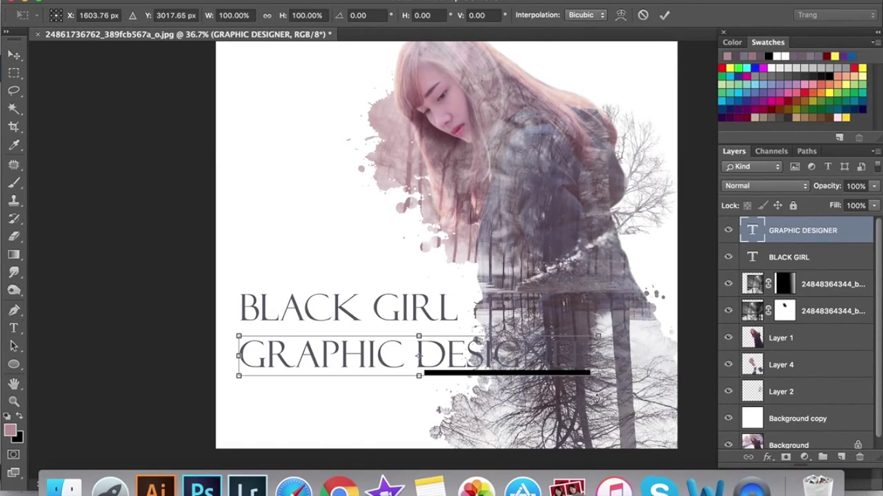
left_click_drag(597, 376, 436, 344)
key("Return")
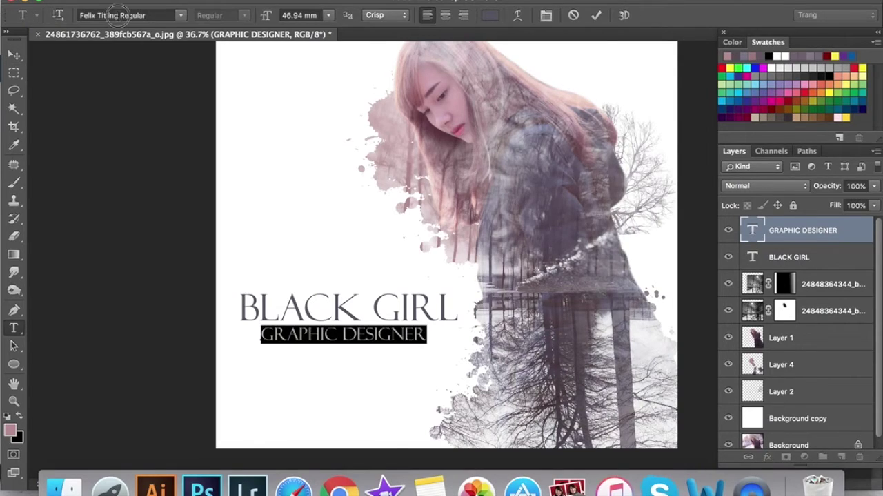
Set GRAPHIC DESIGNER in UTM Avo Regular and make it slightly smaller.
left_click(118, 15)
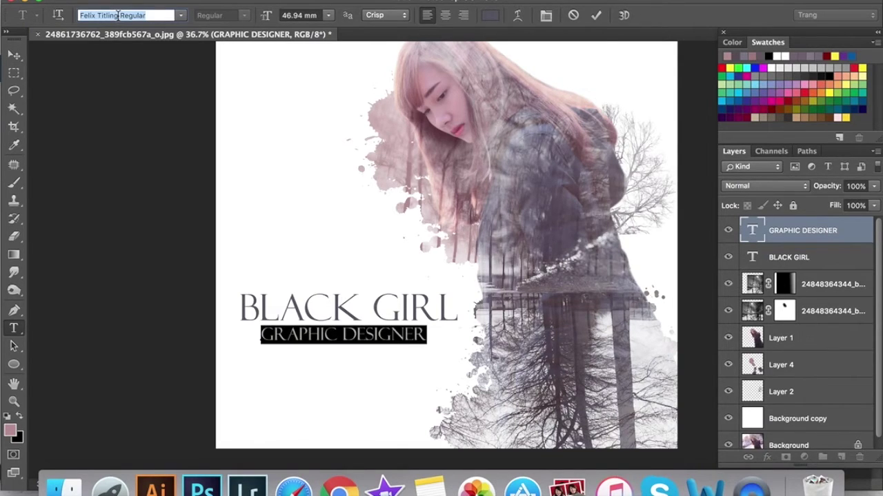
type("UTM AVO")
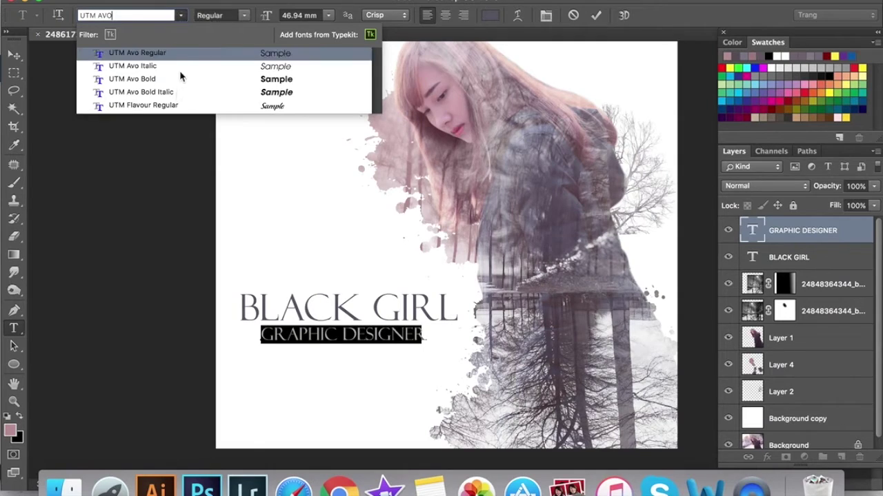
left_click(213, 55)
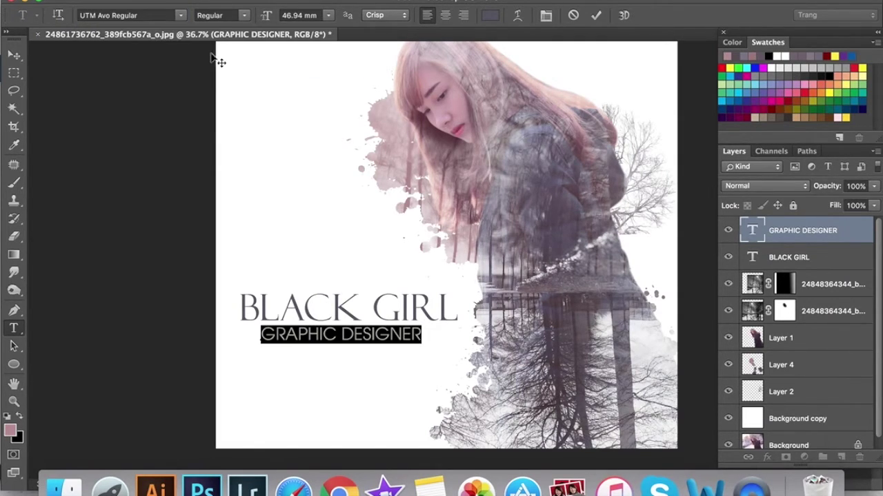
left_click(13, 54)
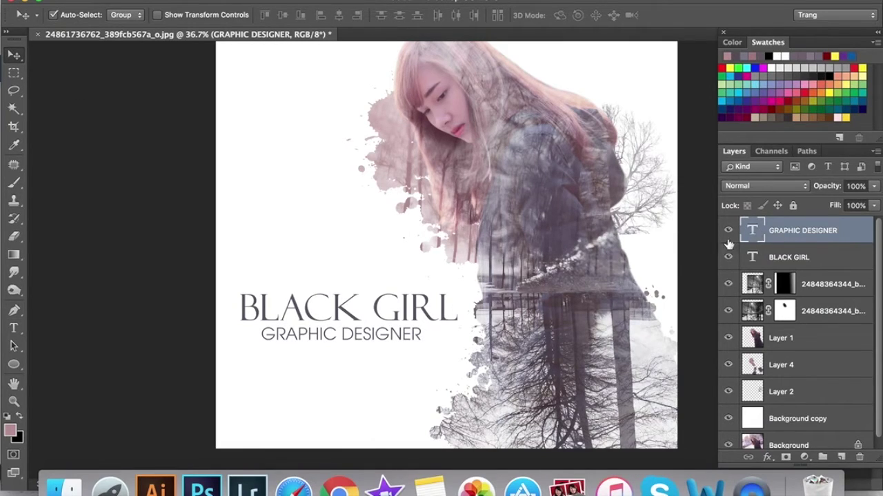
key("super+t")
mouse_move(422, 344)
left_mouse_down()
mouse_move(407, 342)
mouse_move(396, 359)
mouse_move(415, 345)
left_mouse_up()
key("Return")
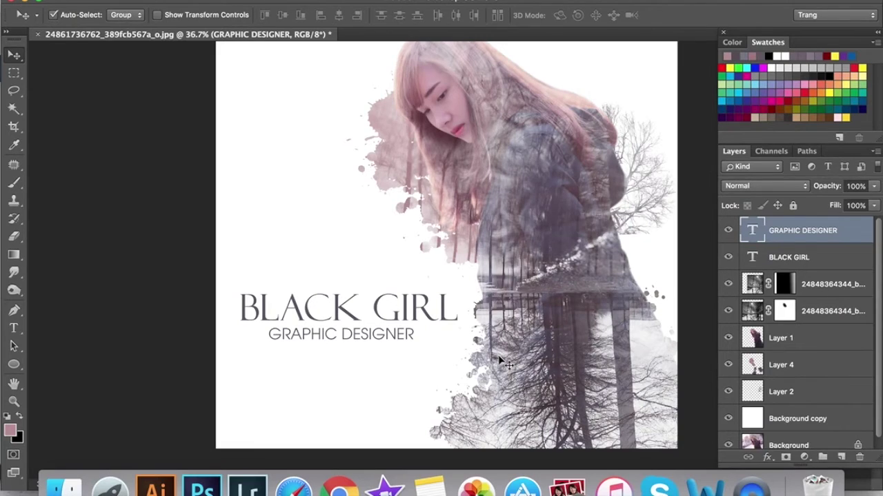
Centre GRAPHIC DESIGNER under BLACK GIRL, scale both to about 97%, and add an empty layer above.
key("alt+shift+bracketleft")
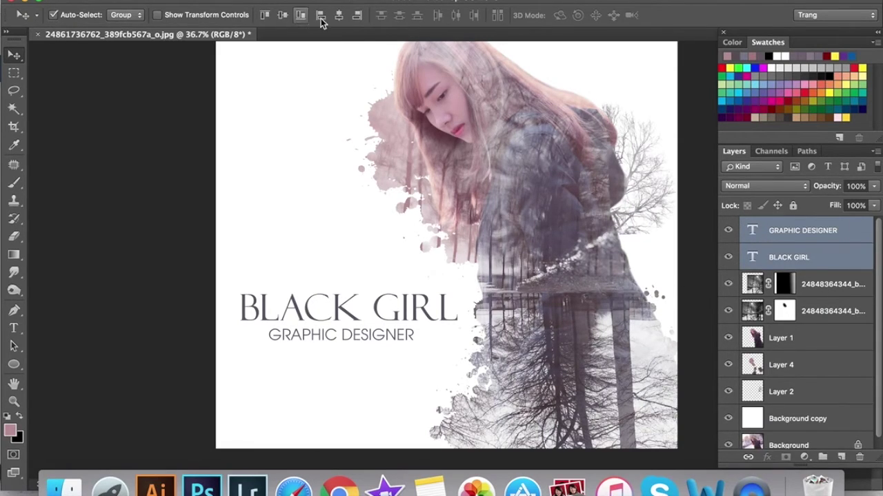
left_click(339, 15)
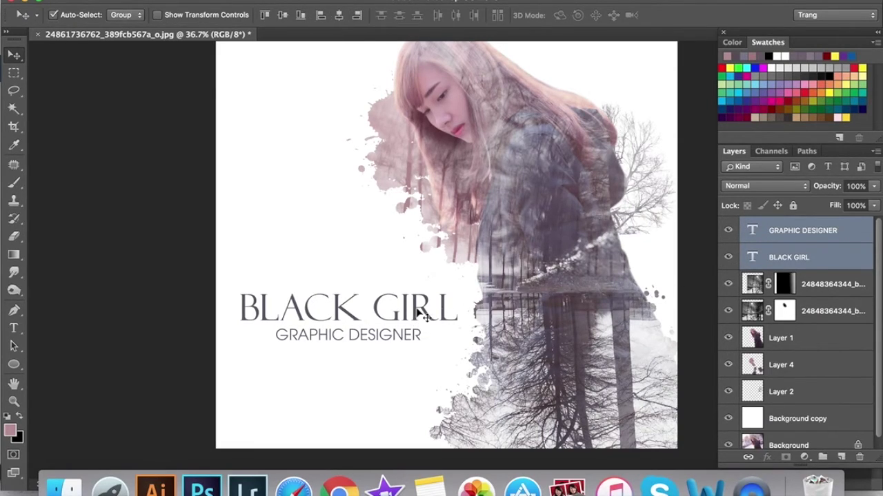
key("super+t")
left_click_drag(455, 343, 450, 338)
key("Return")
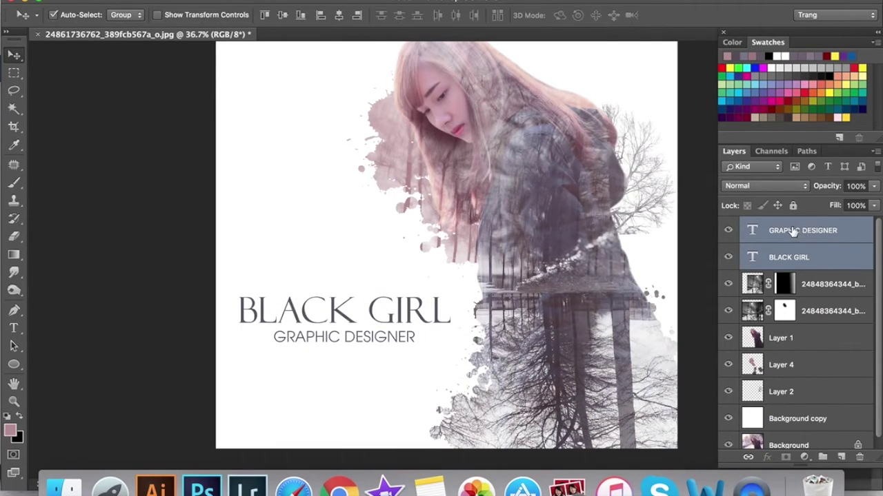
left_click(793, 233)
key("super+alt+shift+n")
Choose the dotted swirl-and-heart brush preset from the brush list.
key("b")
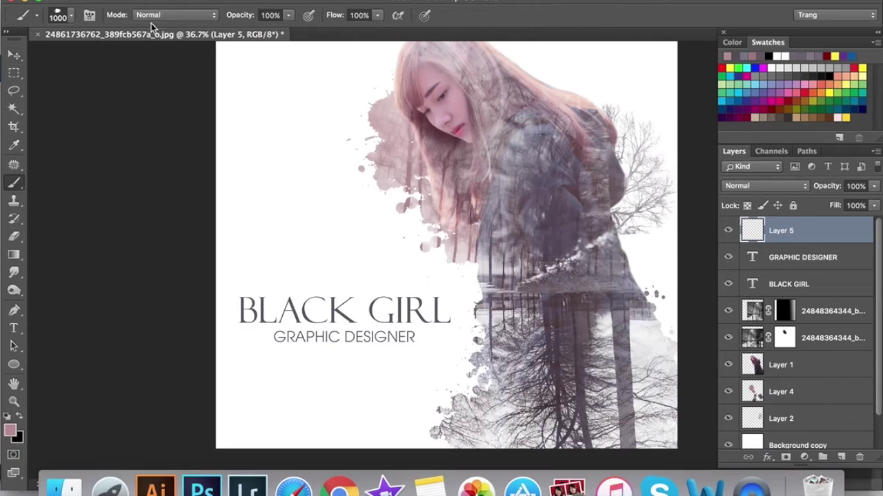
left_click(70, 17)
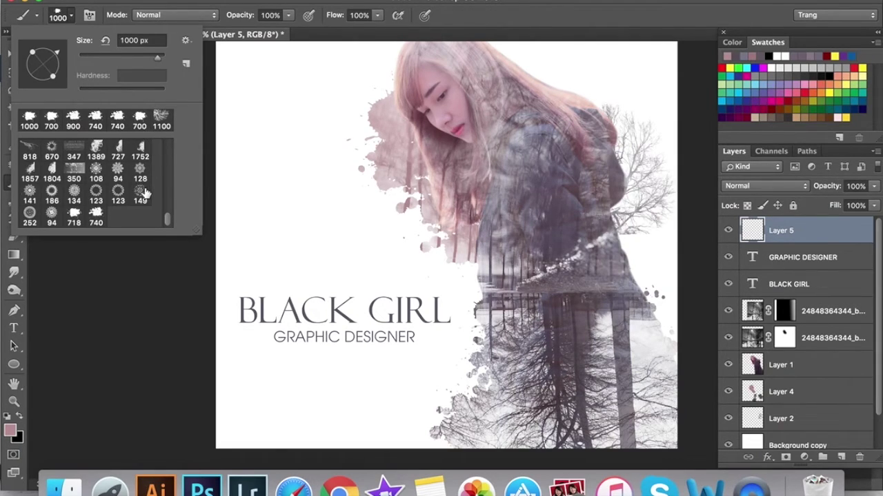
scroll(144, 194, "up", 10)
scroll(144, 193, "up", 5)
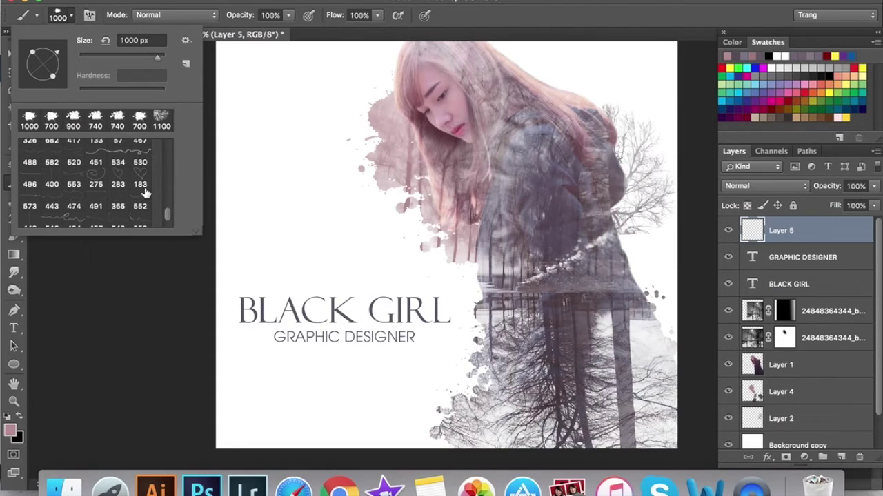
scroll(144, 194, "up", 3)
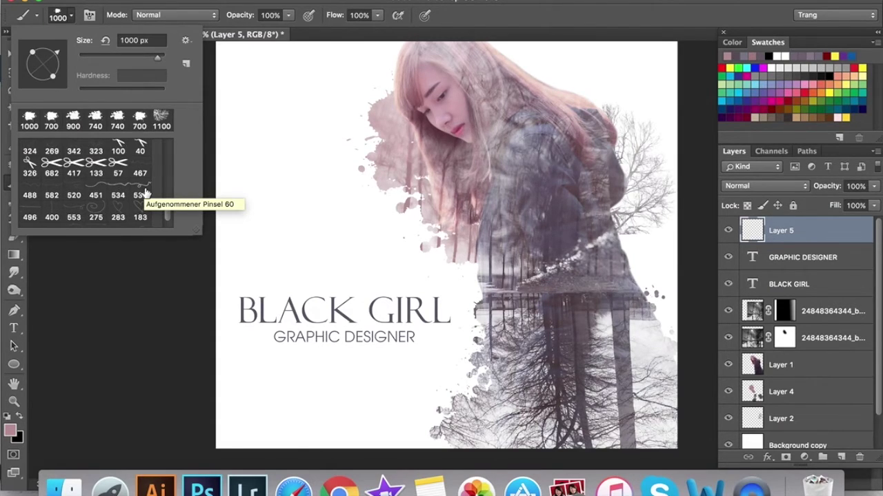
scroll(144, 194, "up", 1)
scroll(144, 194, "up", 2)
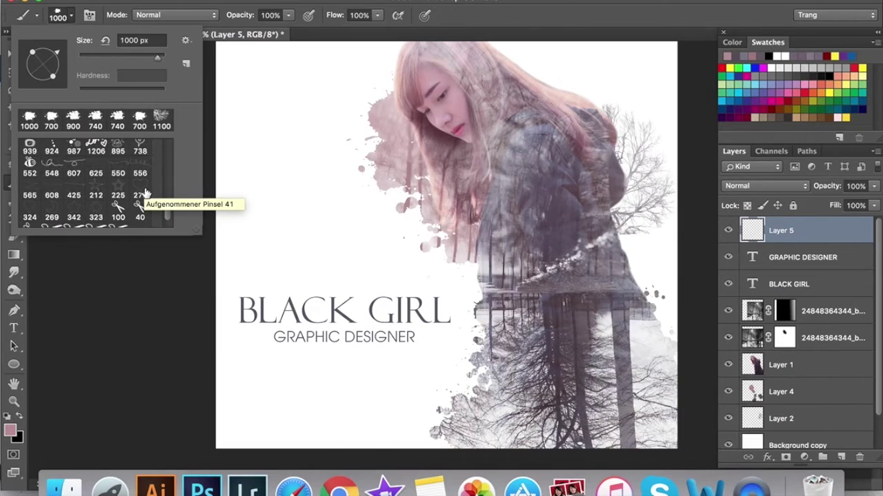
left_click(119, 169)
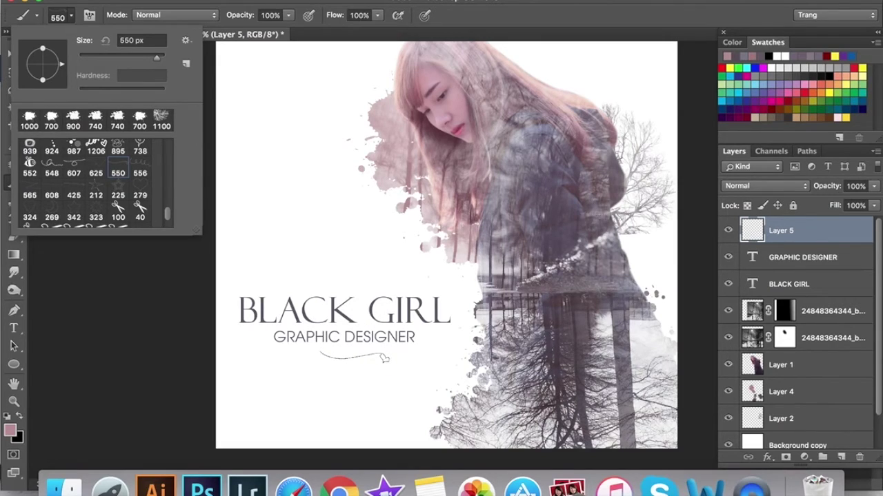
left_click(783, 234)
Enlarge the swirl brush to 1300 px and rotate its angle to curve beneath the subtitle.
key("bracketright")
key("bracketright")
key("bracketright")
key("bracketright")
key("bracketright")
key("bracketright")
key("bracketright")
key("bracketright")
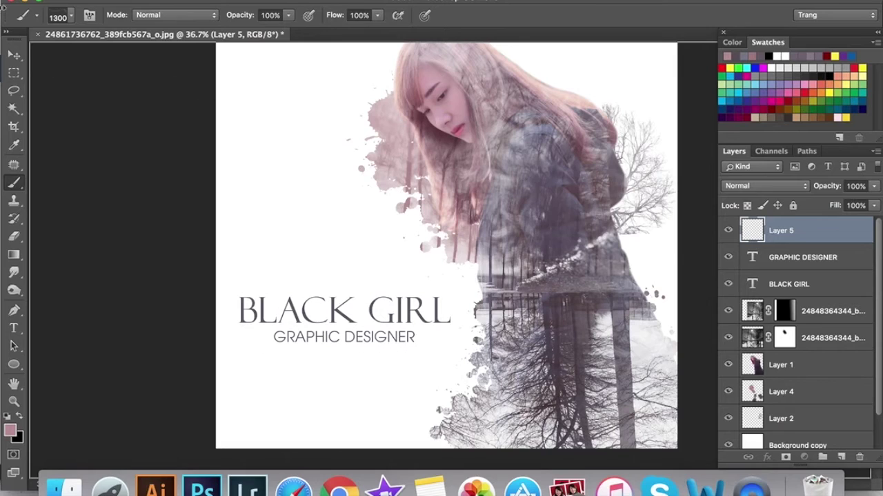
left_click(72, 15)
left_click_drag(61, 66, 61, 58)
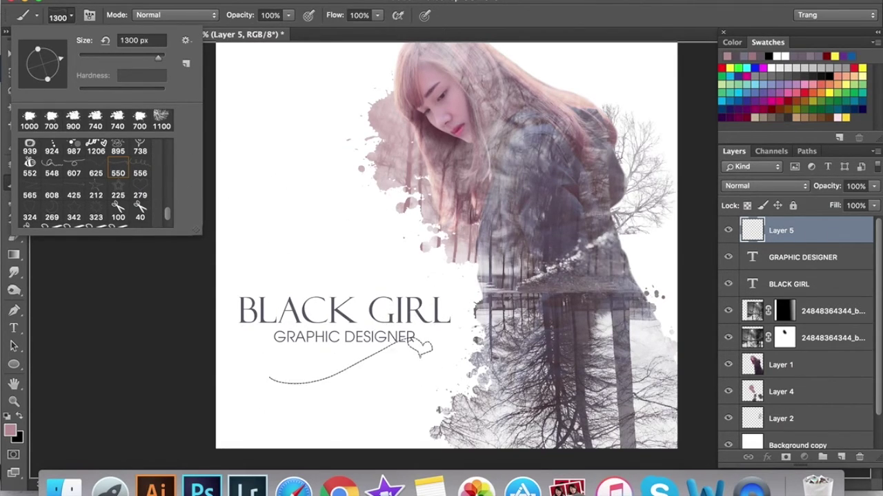
left_click_drag(61, 67, 62, 64)
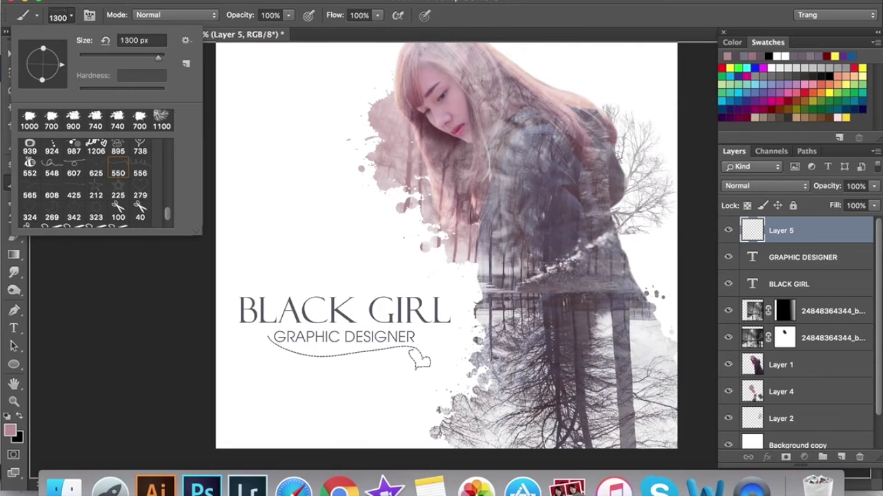
mouse_move(817, 234)
left_mouse_down()
mouse_move(508, 319)
mouse_move(324, 310)
mouse_move(758, 254)
mouse_move(818, 232)
left_mouse_up()
Sample the grey text colour and stamp the dotted heart swirl under GRAPHIC DESIGNER.
key("i")
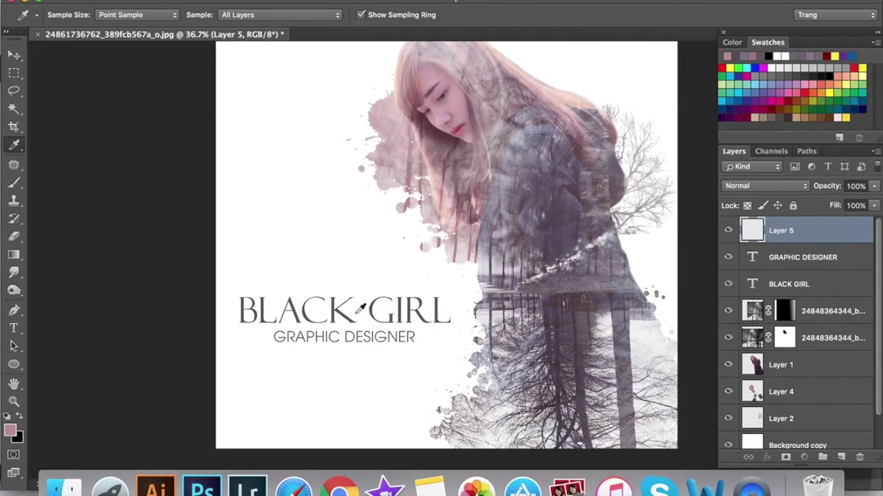
key("b")
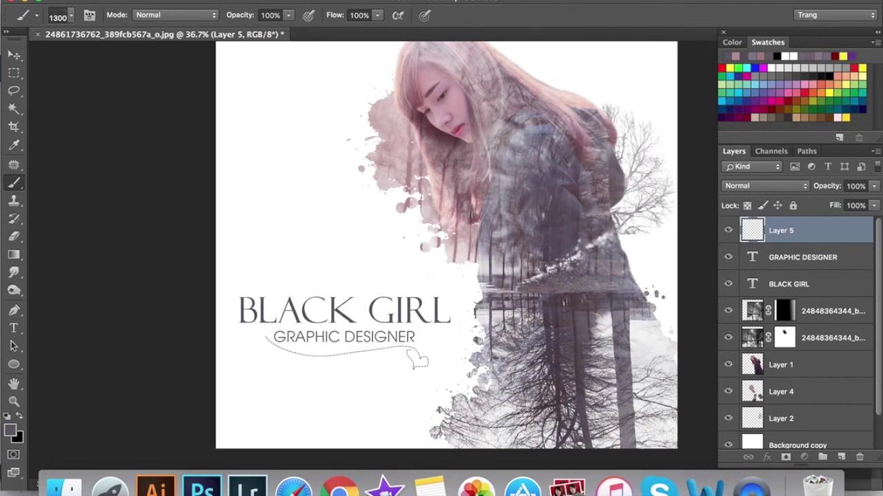
left_click(68, 17)
scroll(111, 196, "up", 3)
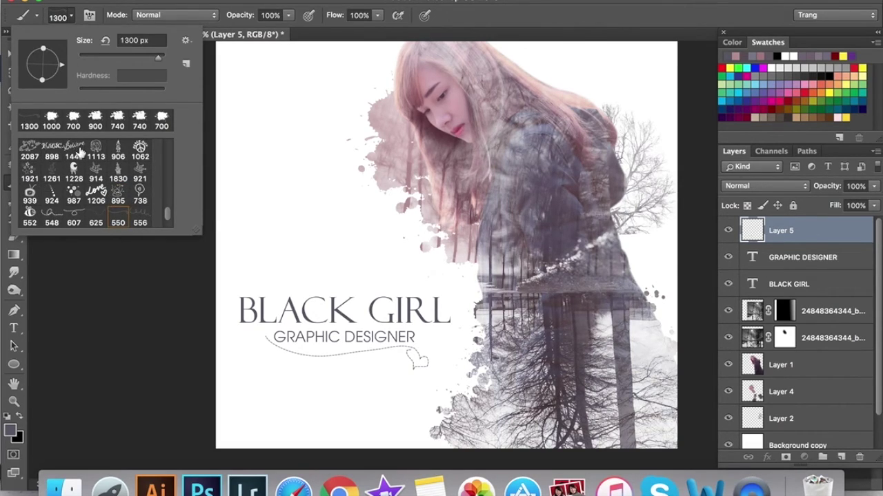
left_click(765, 229)
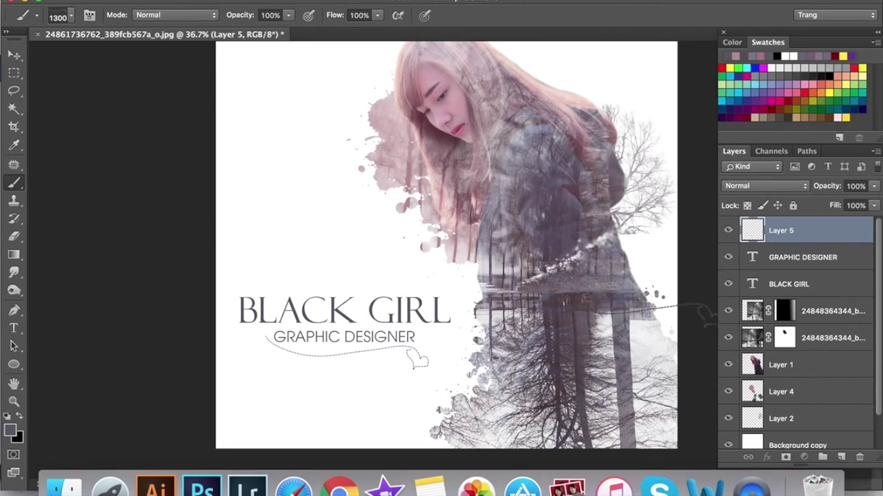
On a new Layer 6, stamp the rotated Believe script brush at 900 px above BLACK GIRL.
key("super+alt+shift+n")
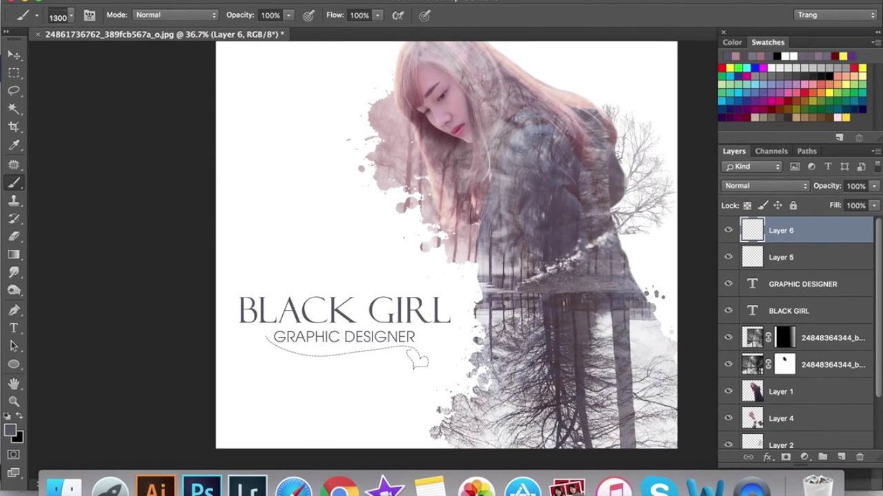
left_click(60, 17)
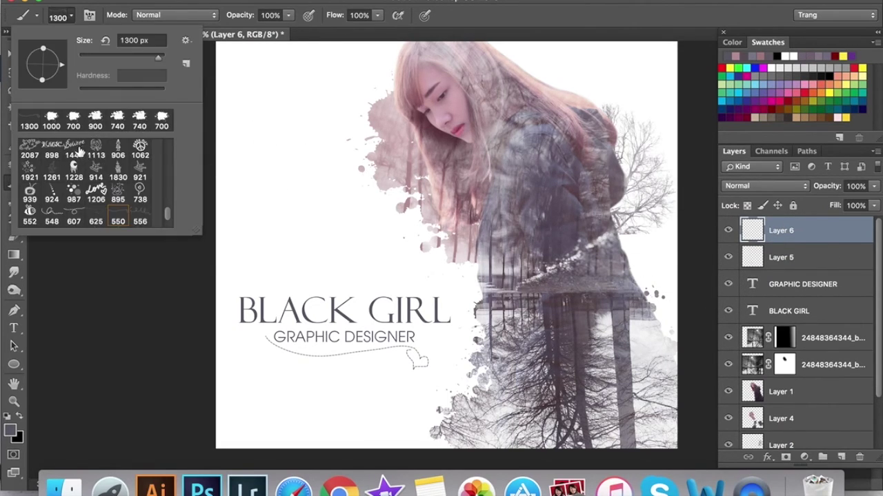
left_click(78, 149)
mouse_move(50, 60)
left_mouse_down()
mouse_move(47, 89)
mouse_move(38, 79)
mouse_move(88, 84)
mouse_move(61, 69)
left_mouse_up()
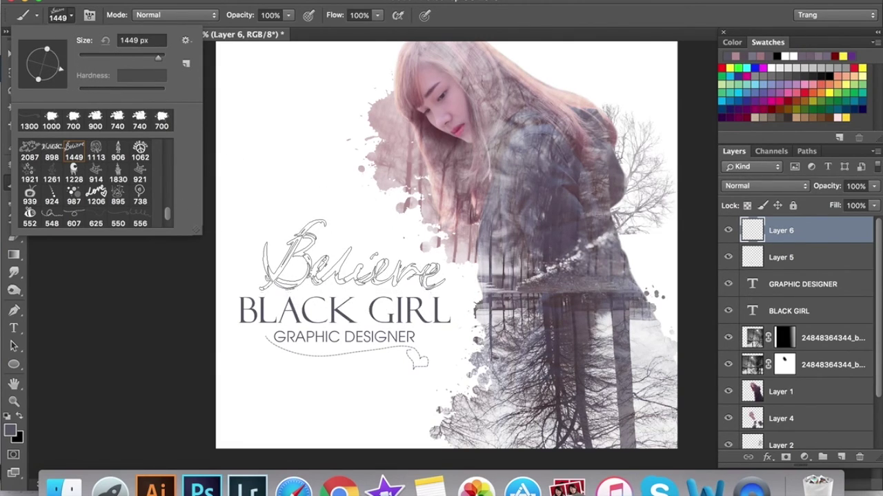
left_click(782, 232)
key("bracketleft")
key("bracketleft")
key("bracketleft")
key("bracketleft")
key("bracketleft")
key("bracketleft")
left_click(334, 269)
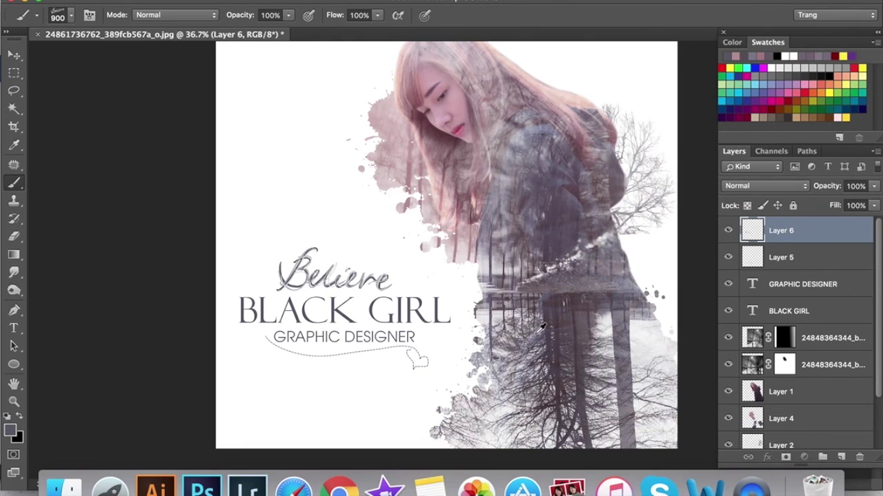
Zoom in and out to review the poster with the Move tool selected.
key("super+minus")
key("v")
key("super+equal")
key("super+minus")
key("super+equal")
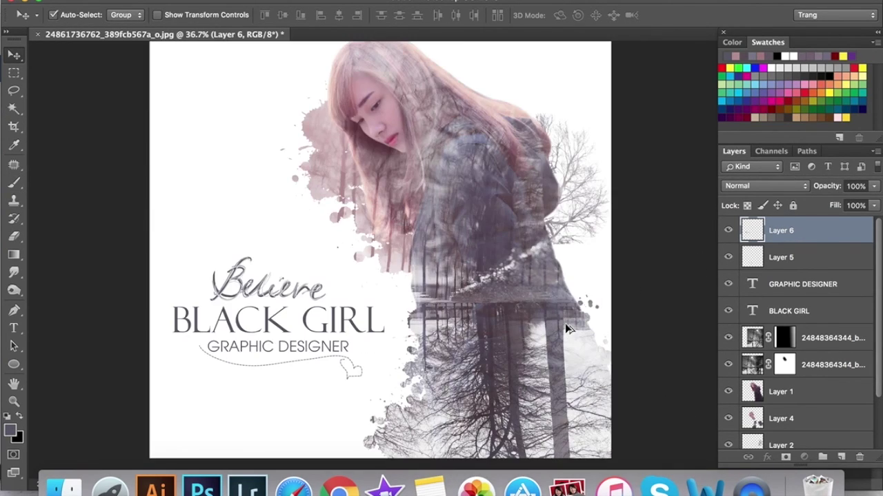
Zoom out to view the whole finished poster.
key("super+minus")
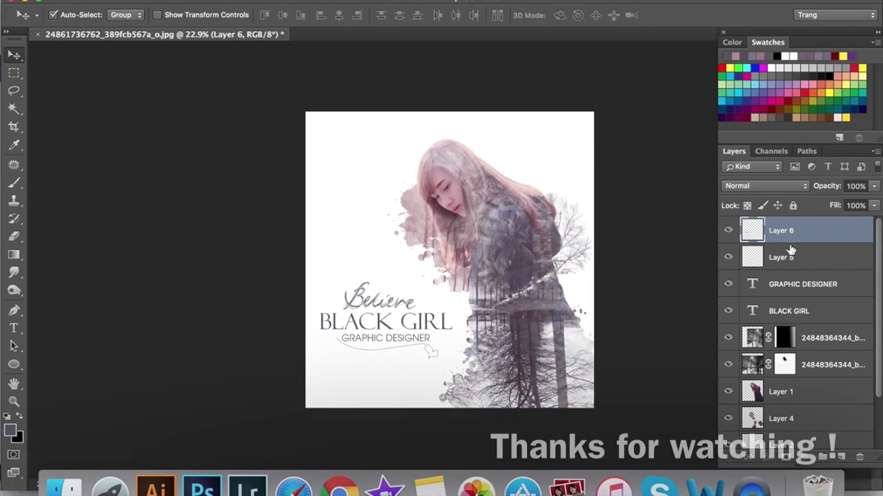